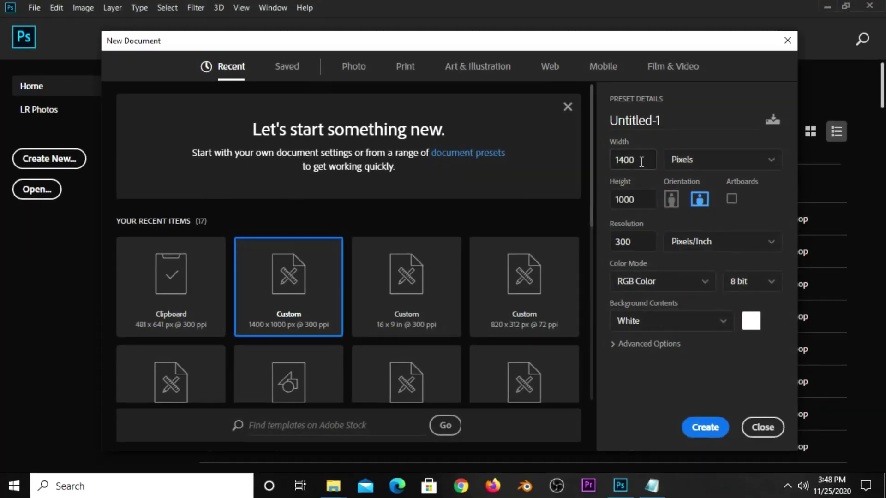
Create a blank document 1400 px wide, 1000 px high, at 300 Pixels/Inch.
{"action": "double_click", "coordinate": [641, 161]}
{"action": "double_click", "coordinate": [643, 199]}
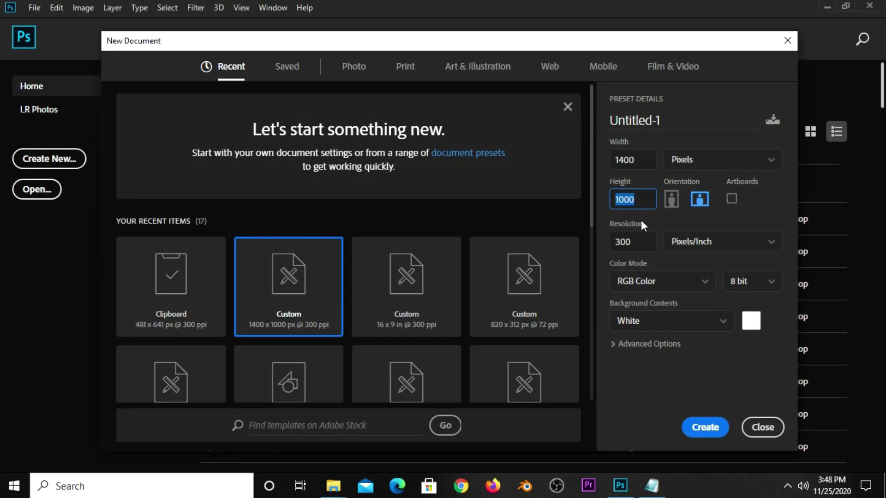
{"action": "double_click", "coordinate": [642, 240]}
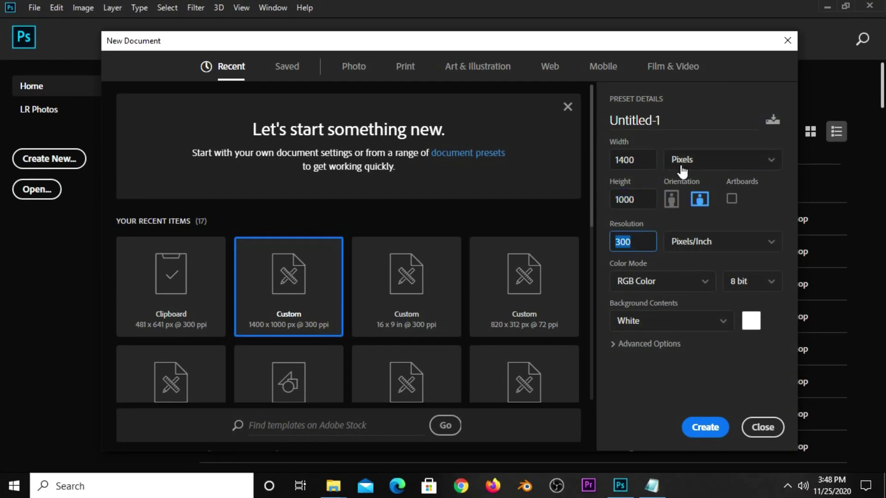
{"action": "left_click", "coordinate": [703, 429]}
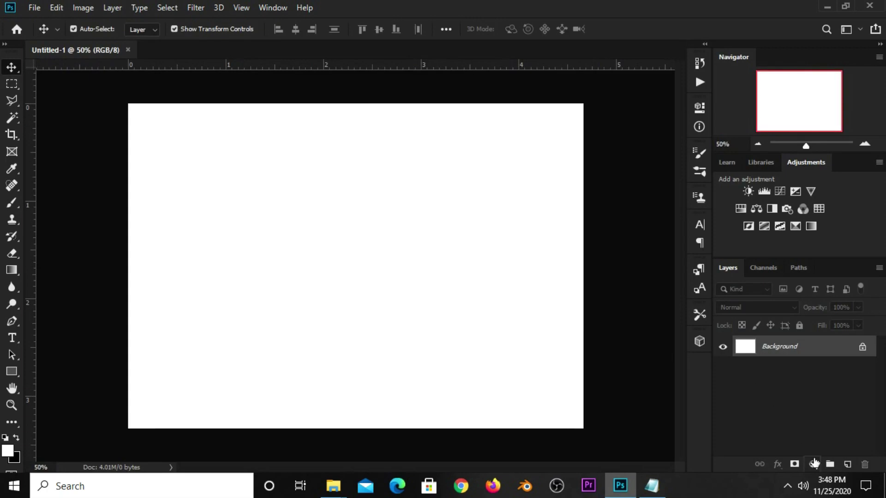
Add a Solid Color fill layer using hex 1b1d1d copied from the notes.
{"action": "left_click", "coordinate": [814, 462]}
{"action": "left_click", "coordinate": [805, 228]}
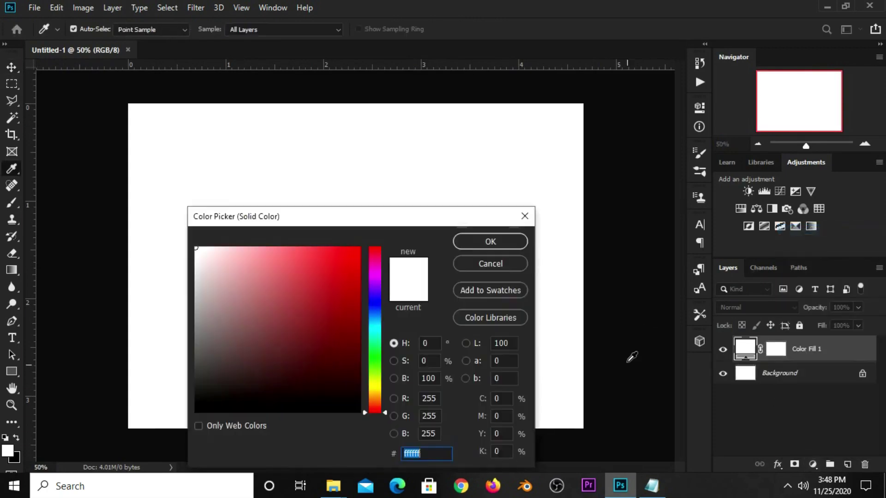
{"action": "left_click", "coordinate": [651, 485]}
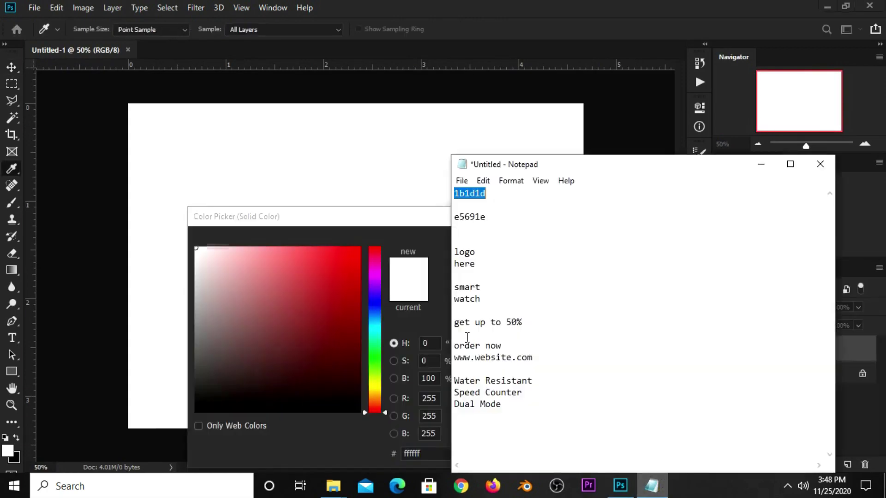
{"action": "right_click", "coordinate": [478, 199]}
{"action": "left_click", "coordinate": [505, 238]}
{"action": "left_click", "coordinate": [424, 453]}
{"action": "right_click", "coordinate": [424, 453]}
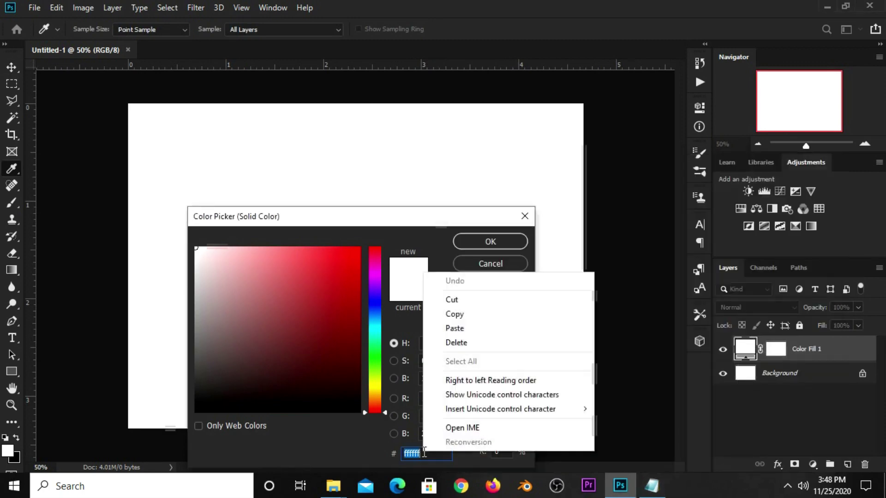
{"action": "left_click", "coordinate": [453, 328]}
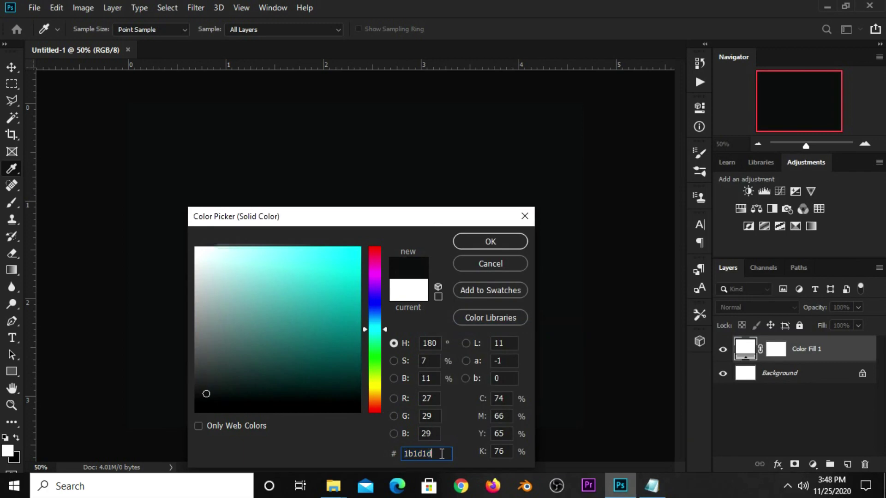
{"action": "left_click", "coordinate": [472, 242]}
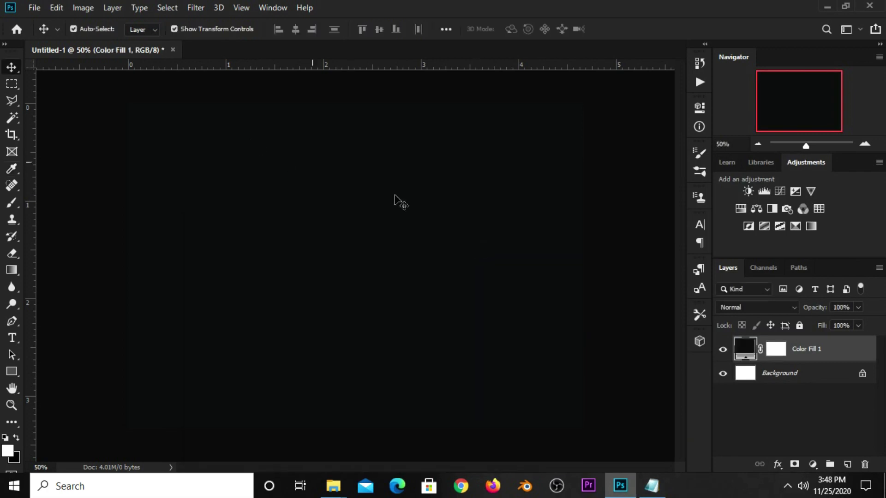
On a new layer, dab a 1200 px soft white brush once near the centre.
{"action": "left_click", "coordinate": [847, 465]}
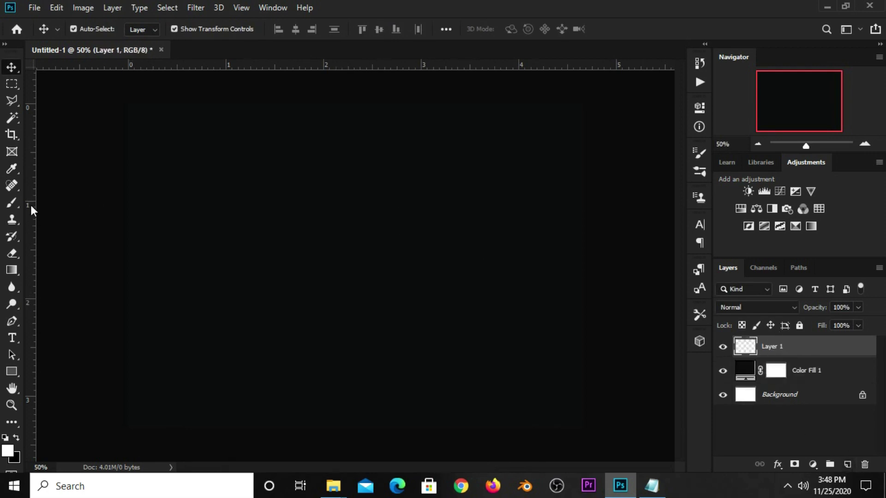
{"action": "left_click", "coordinate": [13, 203]}
{"action": "left_click", "coordinate": [85, 203]}
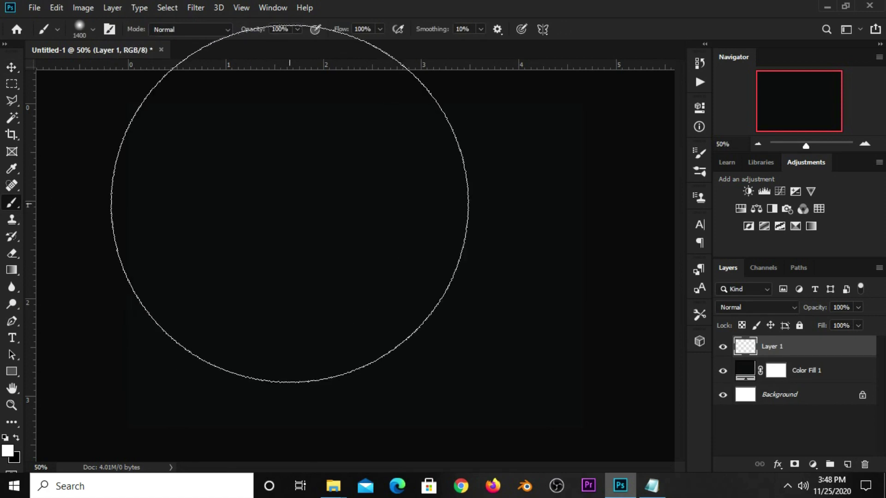
{"action": "key", "text": "bracketleft"}
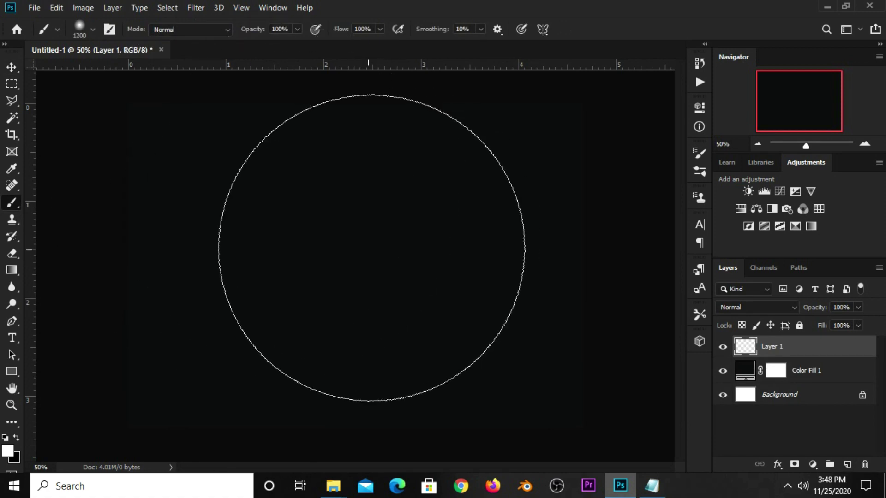
{"action": "left_click", "coordinate": [7, 450]}
{"action": "left_click", "coordinate": [464, 241]}
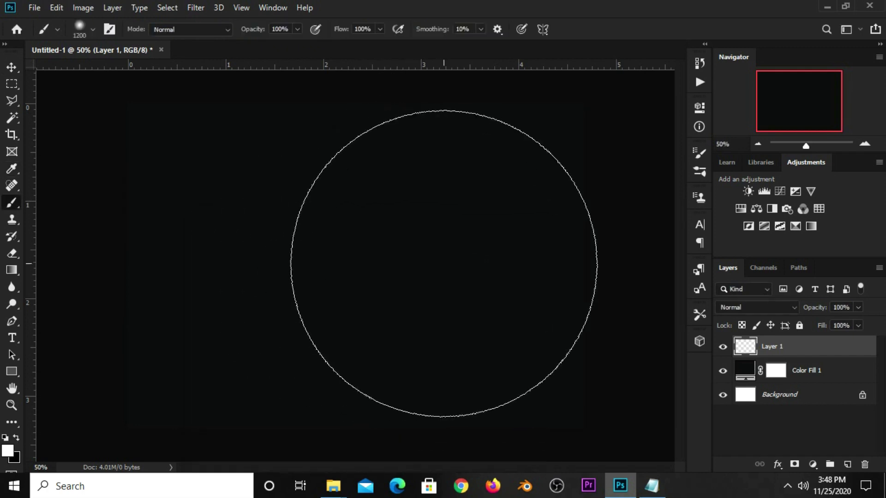
{"action": "left_click", "coordinate": [417, 263]}
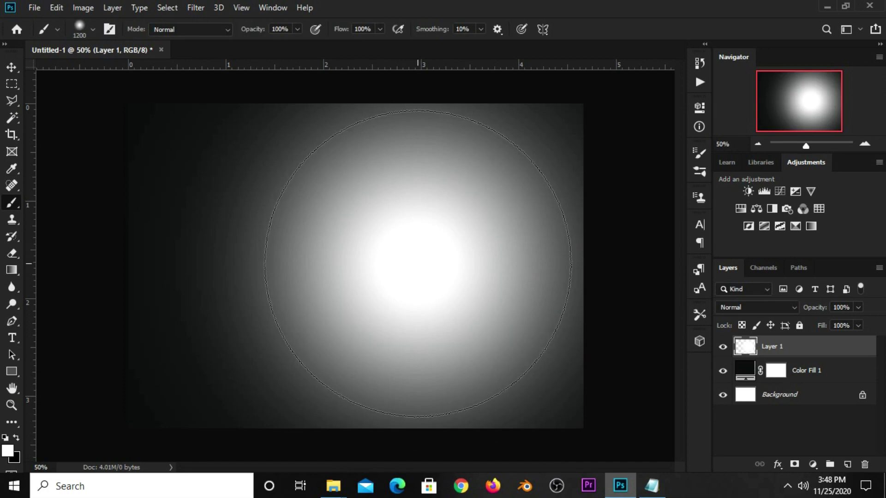
Lower the glow layer's opacity to 15%.
{"action": "left_click", "coordinate": [11, 68]}
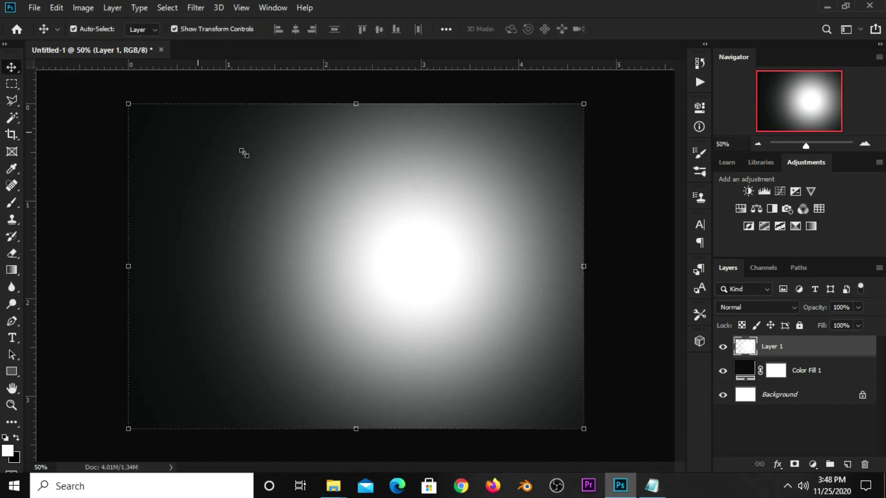
{"action": "left_click_drag", "start_coordinate": [829, 320], "coordinate": [808, 323]}
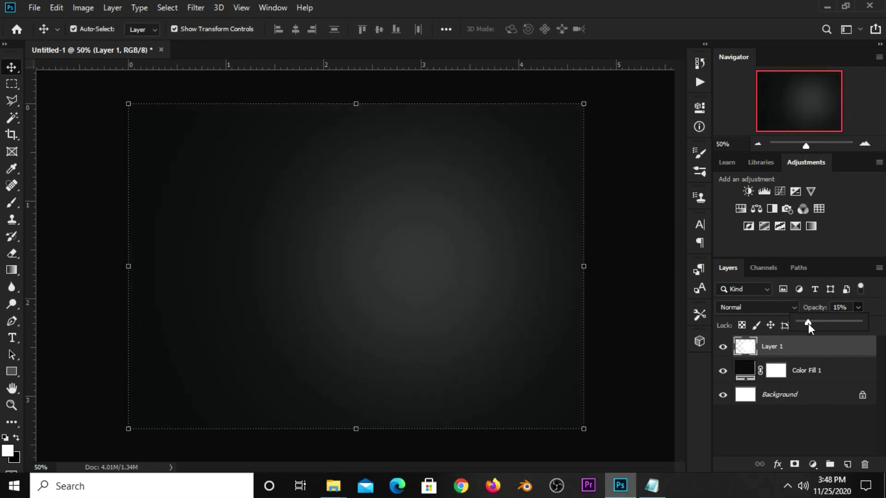
{"action": "left_click", "coordinate": [618, 324]}
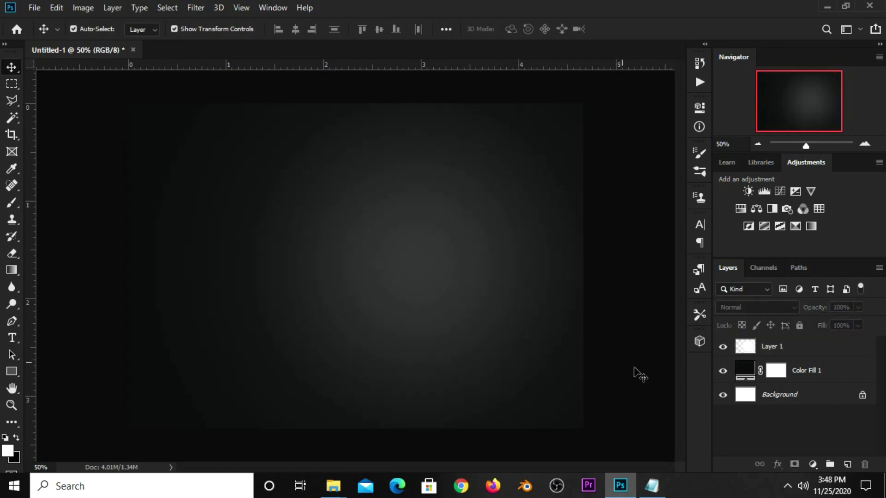
Add a Curves adjustment with its midpoint pulled down to darken the background.
{"action": "left_click", "coordinate": [812, 464]}
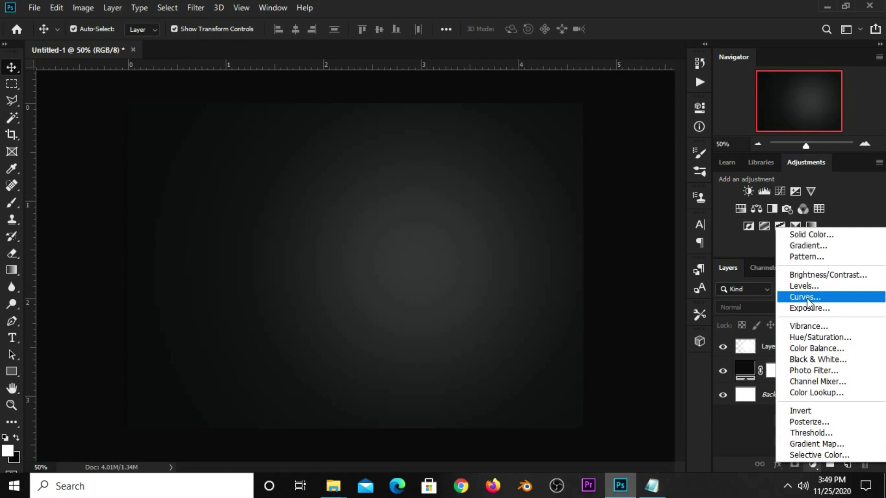
{"action": "left_click", "coordinate": [810, 299]}
{"action": "left_click", "coordinate": [592, 254]}
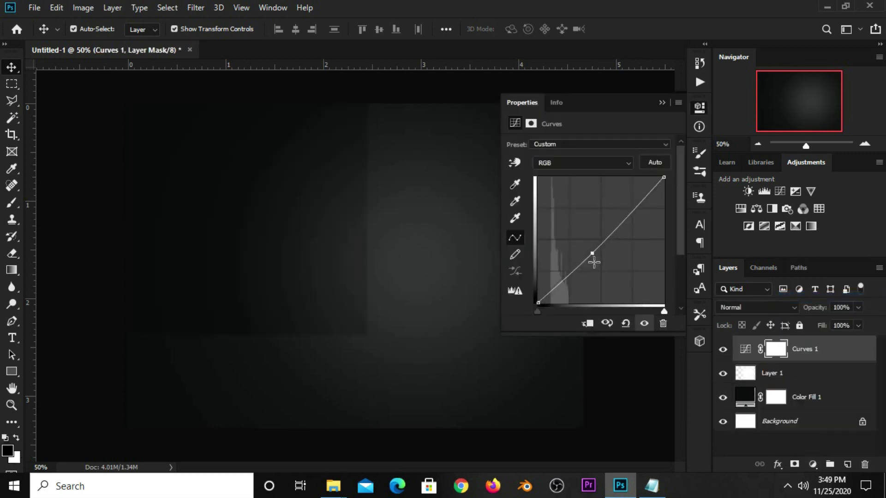
{"action": "left_click_drag", "start_coordinate": [595, 264], "coordinate": [598, 270]}
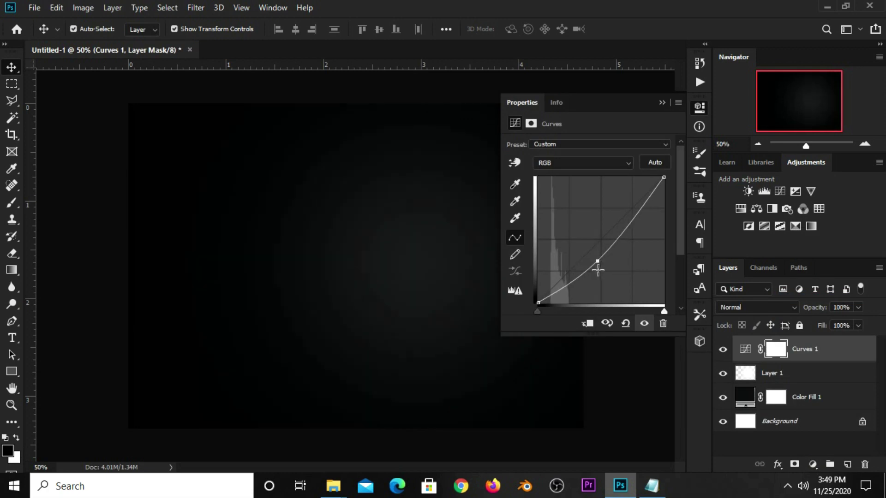
{"action": "left_click", "coordinate": [661, 103]}
{"action": "left_click", "coordinate": [720, 364]}
{"action": "left_click", "coordinate": [717, 362]}
{"action": "left_click", "coordinate": [620, 271]}
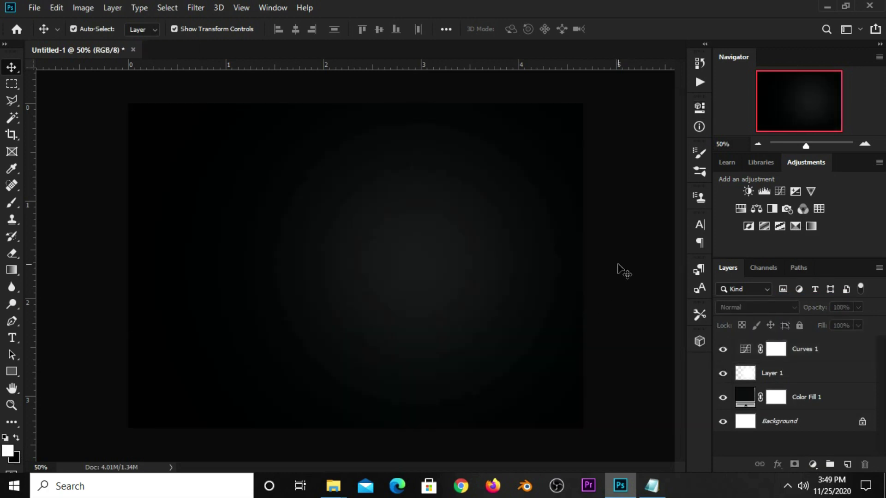
Copy the watch layer from smart watch resources.psd and paste it into the banner.
{"action": "left_click", "coordinate": [34, 7]}
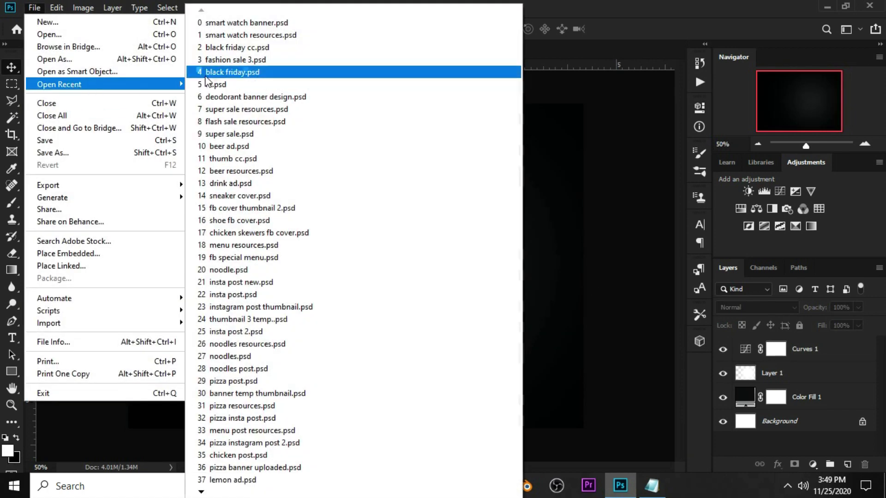
{"action": "left_click", "coordinate": [221, 35]}
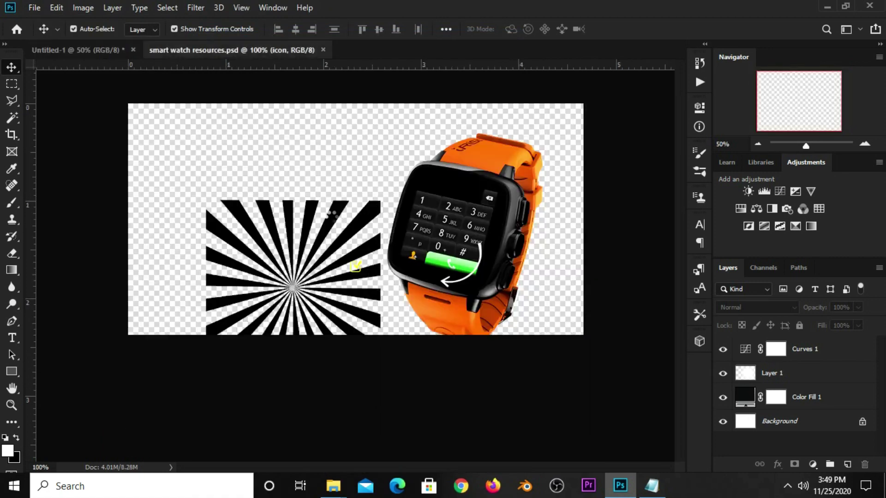
{"action": "left_click", "coordinate": [490, 198]}
{"action": "key", "text": "ctrl+c"}
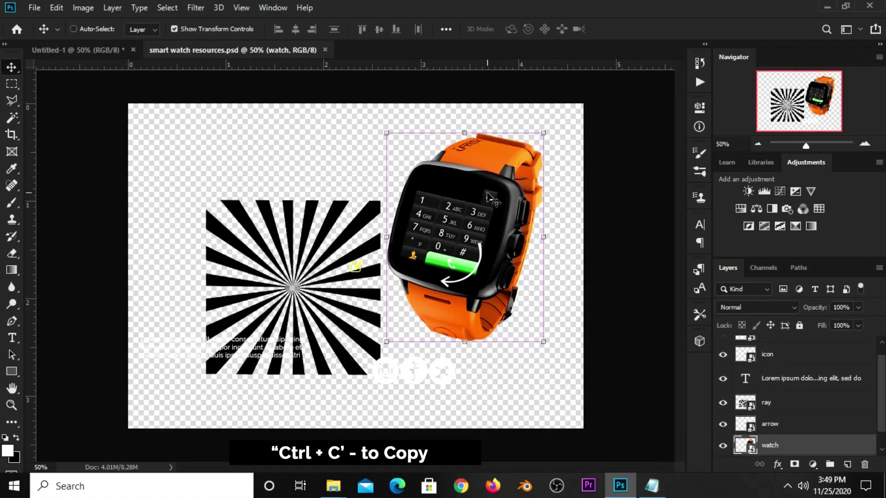
{"action": "left_click", "coordinate": [101, 59]}
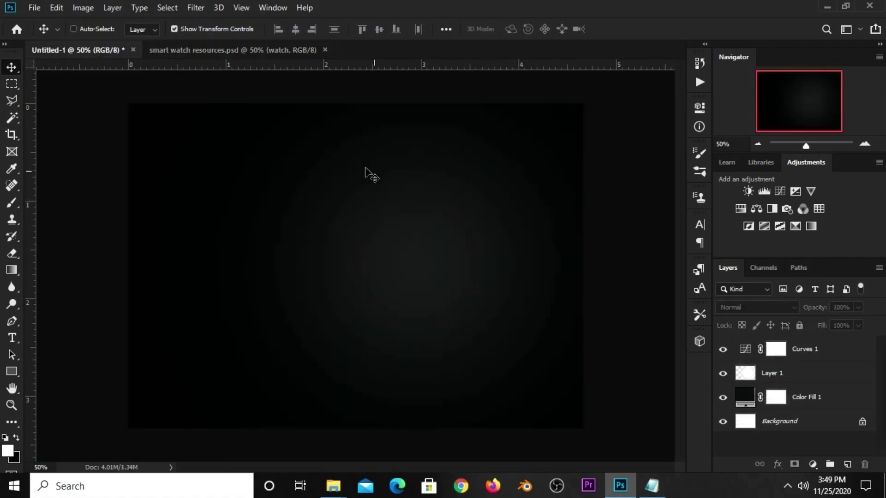
{"action": "key", "text": "ctrl+v"}
Move the watch right of centre, nudging it further with the arrow keys.
{"action": "left_click_drag", "start_coordinate": [385, 262], "coordinate": [469, 271]}
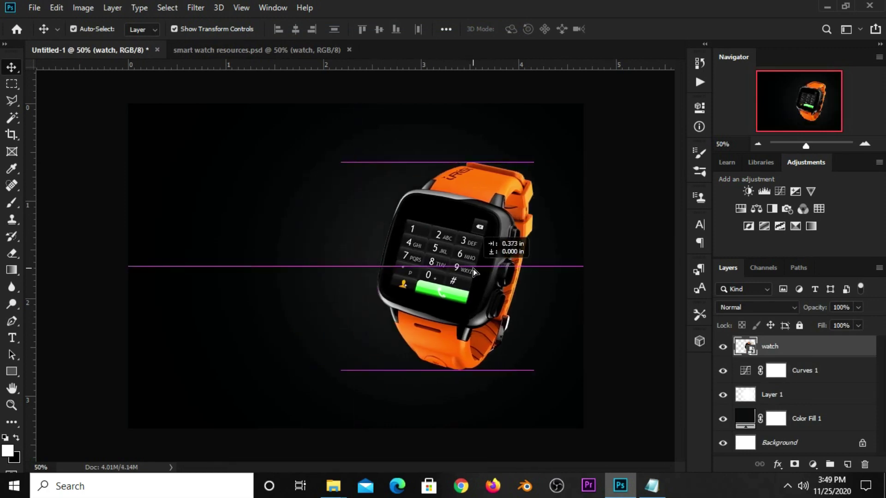
{"action": "key", "text": "Right"}
{"action": "key", "text": "Right"}
{"action": "key", "text": "Right"}
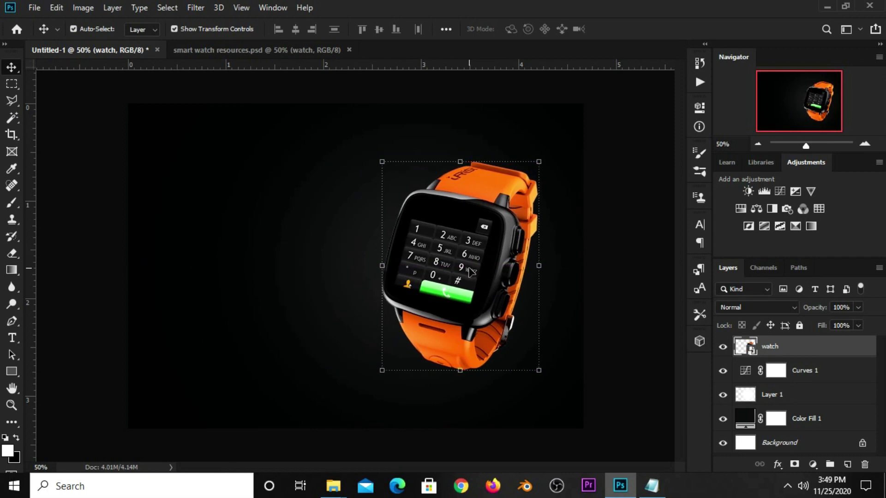
{"action": "key", "text": "Right"}
{"action": "key", "text": "Right"}
{"action": "key", "text": "Right"}
{"action": "key", "text": "Right"}
{"action": "key", "text": "Right"}
{"action": "key", "text": "Right"}
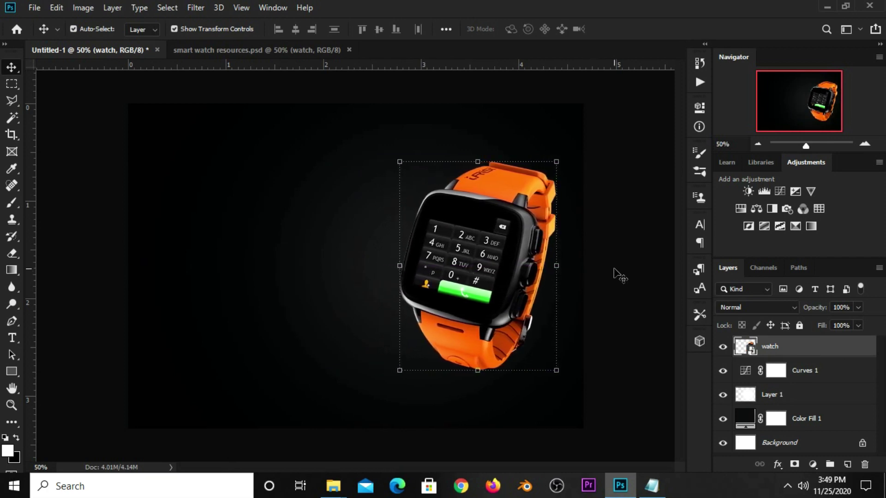
{"action": "left_click", "coordinate": [616, 277]}
Add a Curves adjustment clipped to the watch, pulled down to darken it.
{"action": "left_click", "coordinate": [776, 347]}
{"action": "left_click", "coordinate": [811, 463]}
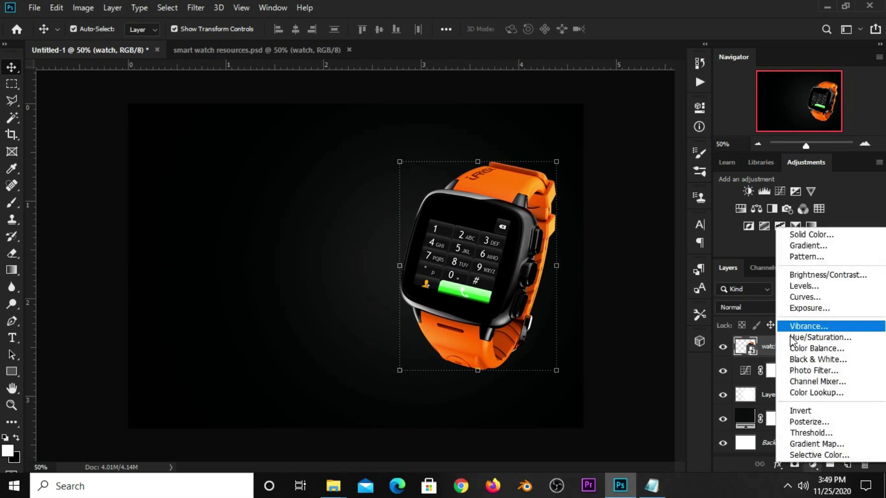
{"action": "left_click", "coordinate": [797, 297]}
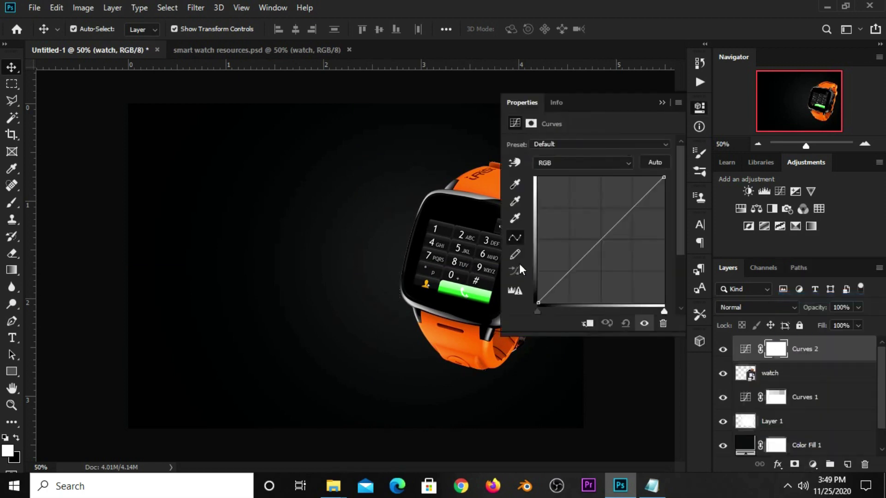
{"action": "left_click", "coordinate": [588, 323]}
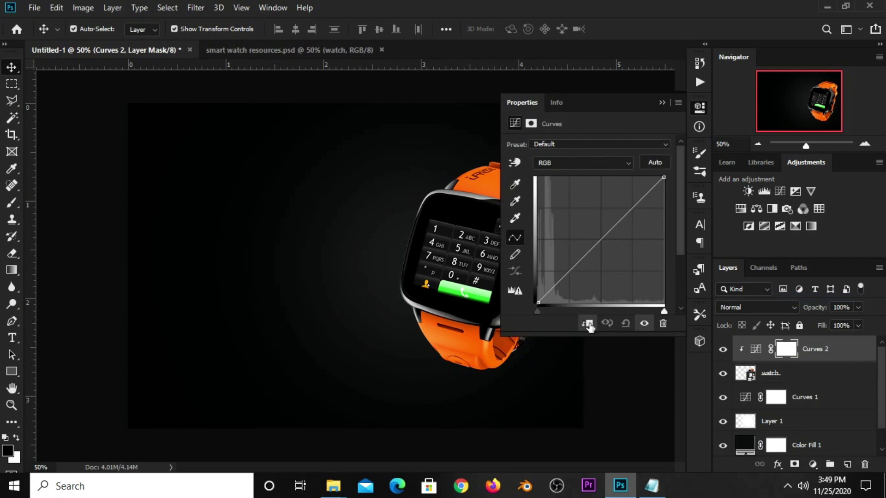
{"action": "left_click_drag", "start_coordinate": [586, 254], "coordinate": [592, 260]}
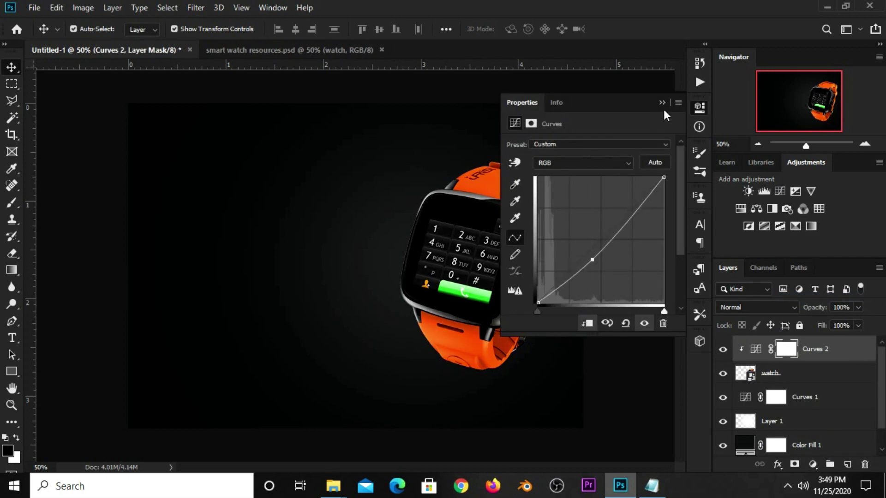
{"action": "left_click", "coordinate": [661, 103]}
{"action": "left_click", "coordinate": [722, 349]}
{"action": "left_click", "coordinate": [723, 349]}
{"action": "left_click", "coordinate": [596, 226]}
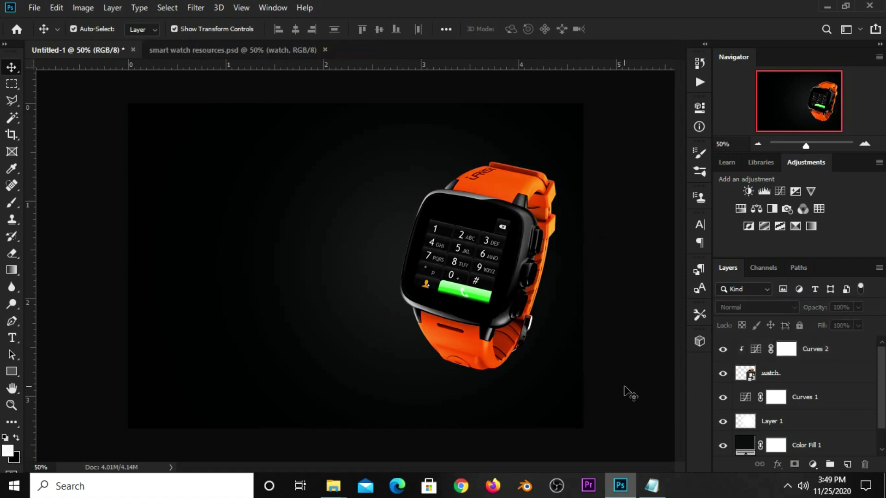
Add an empty Layer 2 above Curves 1, beneath the watch.
{"action": "left_click", "coordinate": [797, 376]}
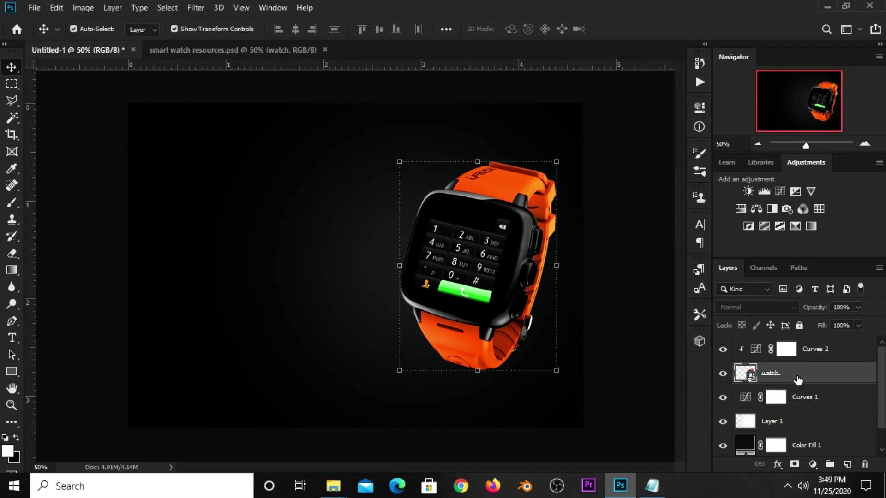
{"action": "left_click", "coordinate": [811, 406]}
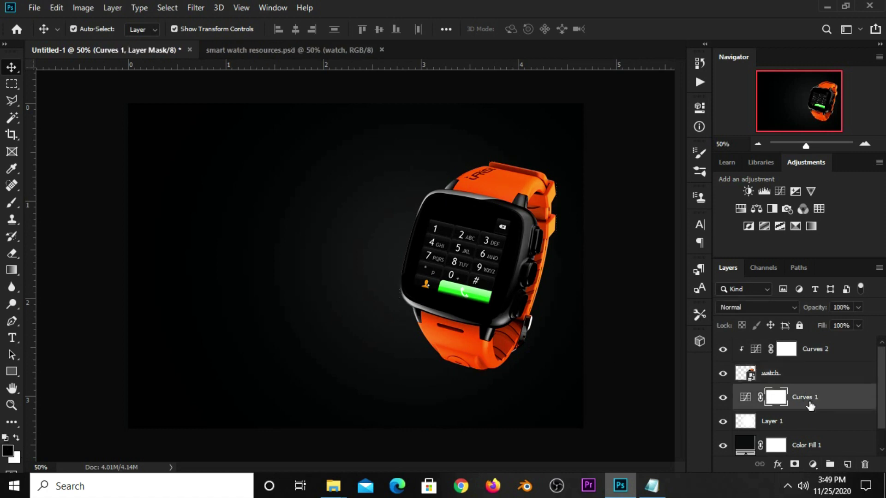
{"action": "left_click", "coordinate": [847, 465]}
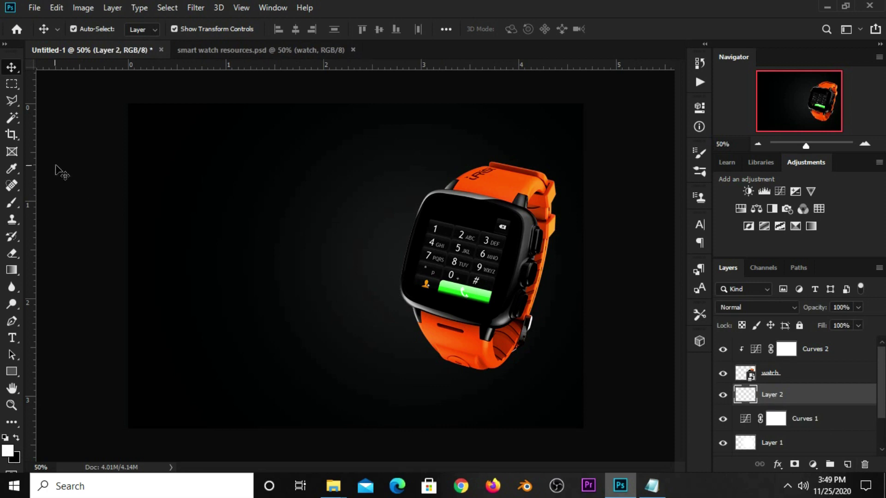
Set up a soft round brush flattened to 6% roundness.
{"action": "left_click", "coordinate": [12, 203]}
{"action": "left_click", "coordinate": [69, 201]}
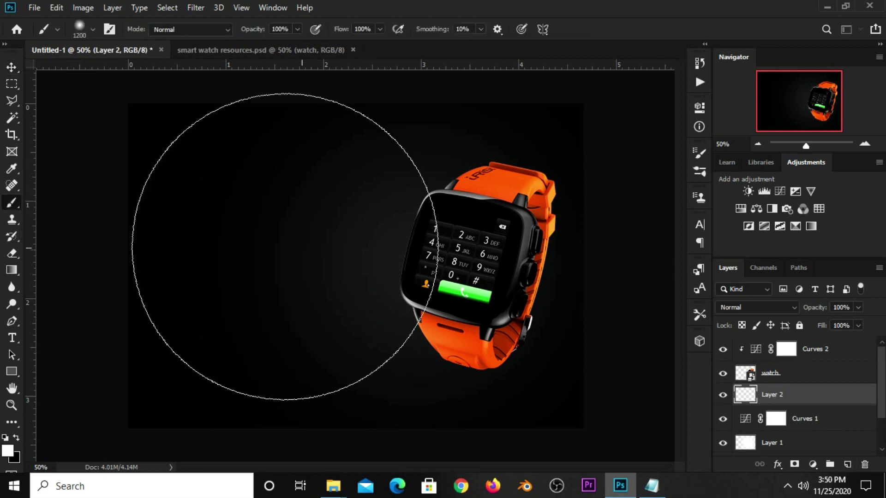
{"action": "key", "text": "bracketleft"}
{"action": "key", "text": "bracketleft"}
{"action": "key", "text": "bracketleft"}
{"action": "key", "text": "bracketleft"}
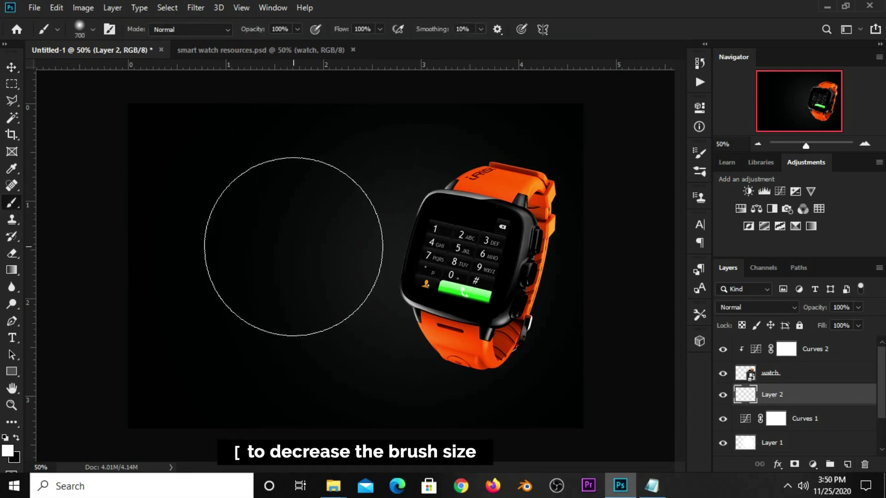
{"action": "left_click", "coordinate": [700, 153]}
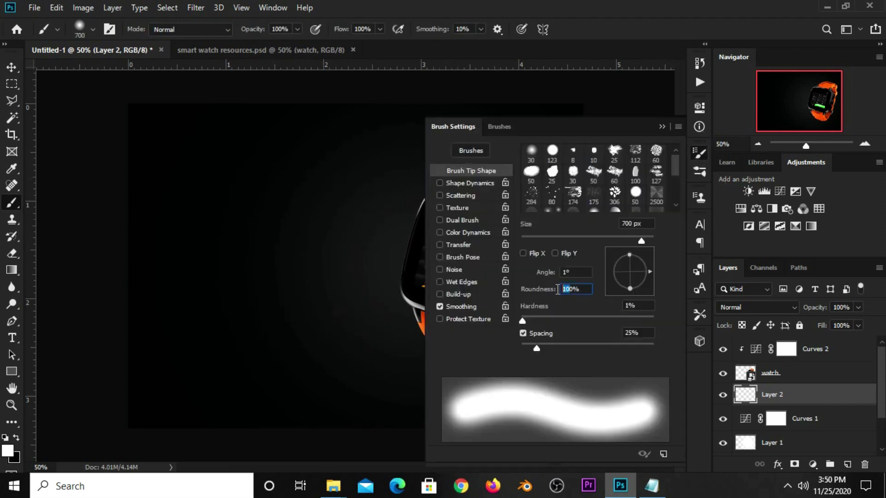
{"action": "double_click", "coordinate": [573, 289]}
{"action": "type", "text": "6"}
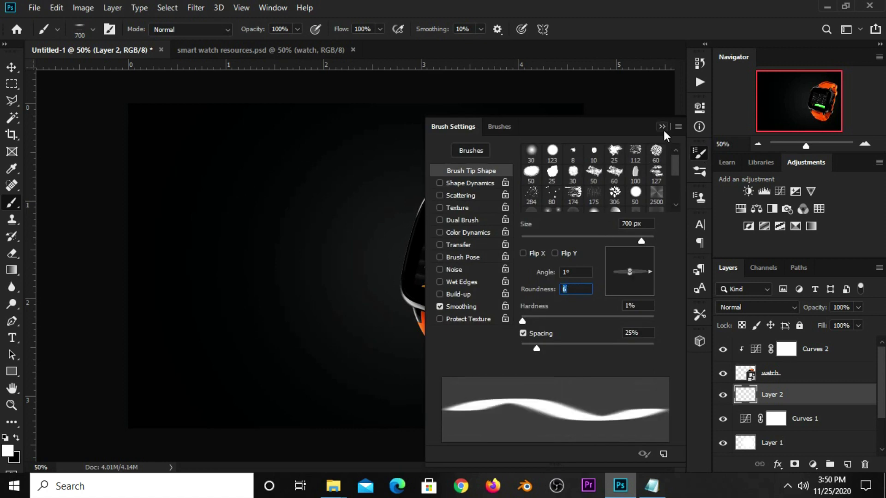
{"action": "left_click", "coordinate": [662, 127]}
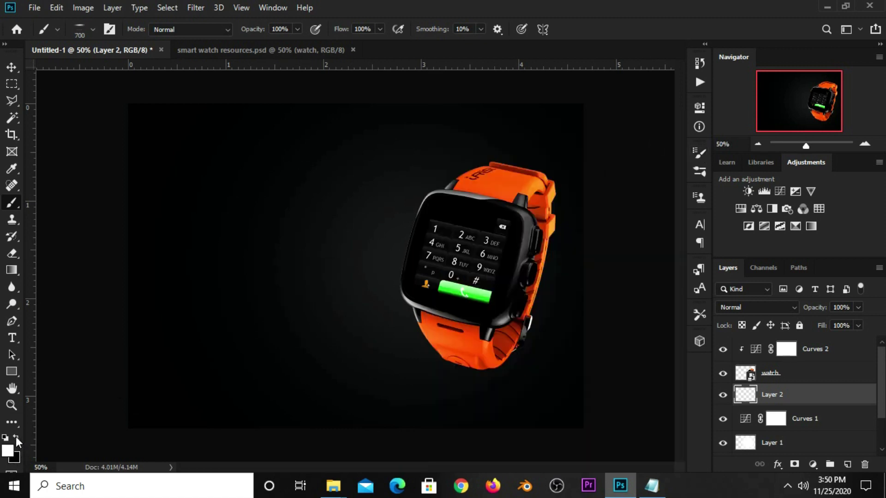
Paint a black 400 px flattened shadow beneath the watch.
{"action": "key", "text": "x"}
{"action": "key", "text": "bracketleft"}
{"action": "key", "text": "bracketleft"}
{"action": "key", "text": "bracketleft"}
{"action": "key", "text": "bracketleft"}
{"action": "key", "text": "bracketright"}
{"action": "left_click", "coordinate": [471, 369]}
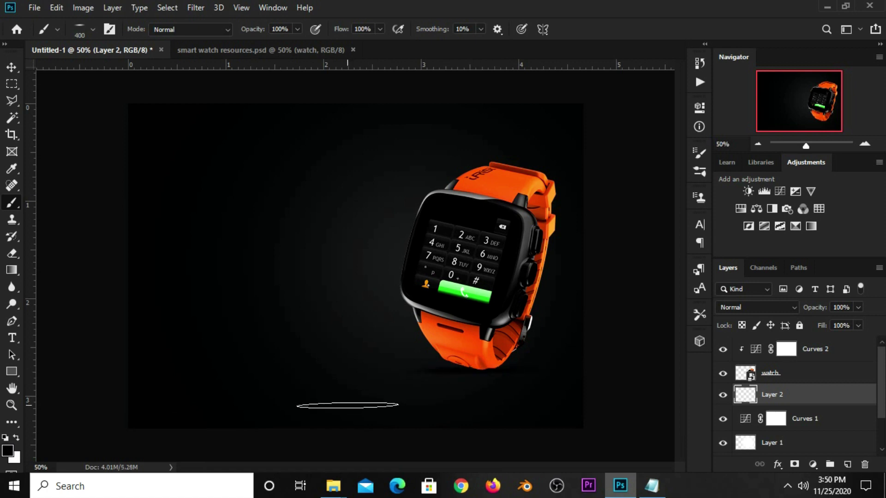
Check the watch and shadow layers, then add an empty Layer 3 on top.
{"action": "left_click", "coordinate": [11, 66]}
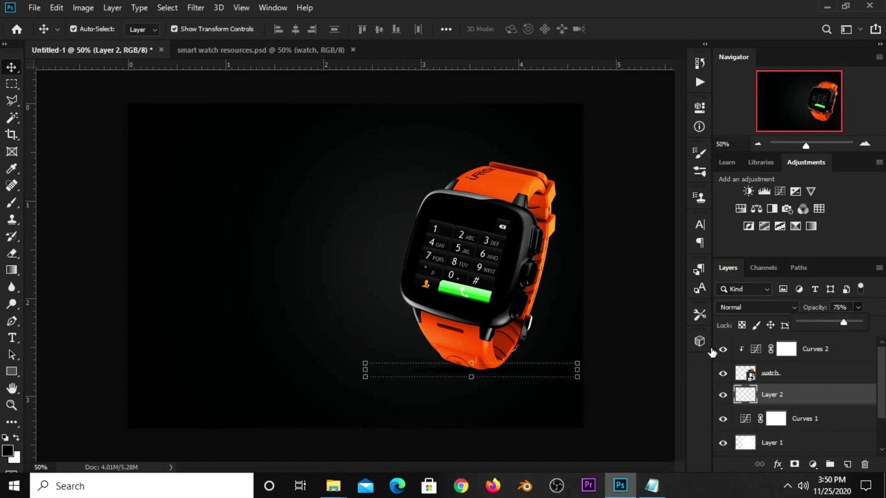
{"action": "left_click", "coordinate": [507, 369]}
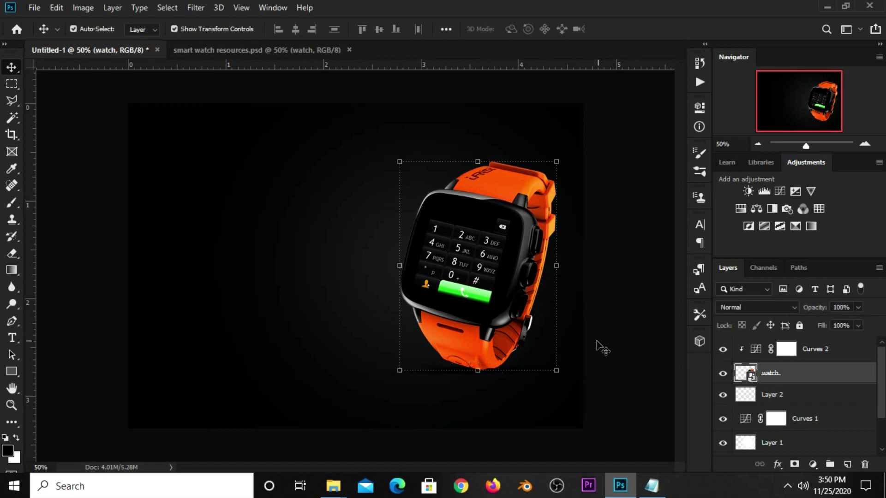
{"action": "left_click", "coordinate": [531, 371]}
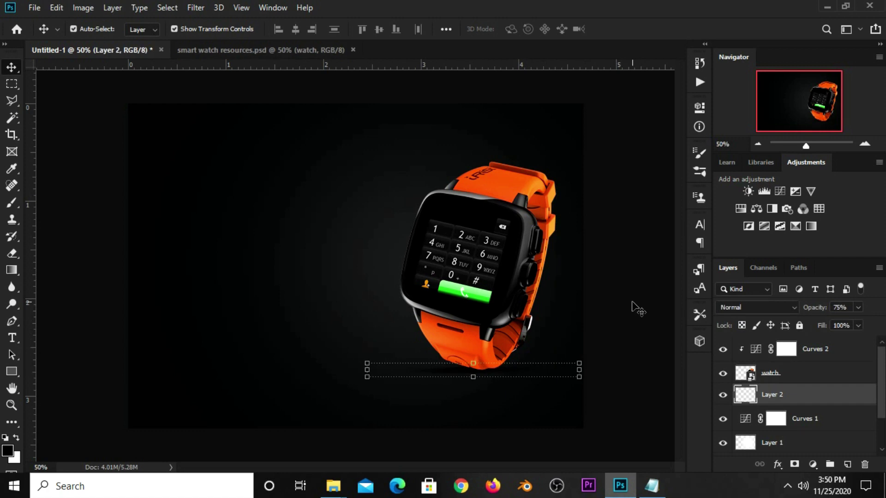
{"action": "left_click", "coordinate": [624, 359]}
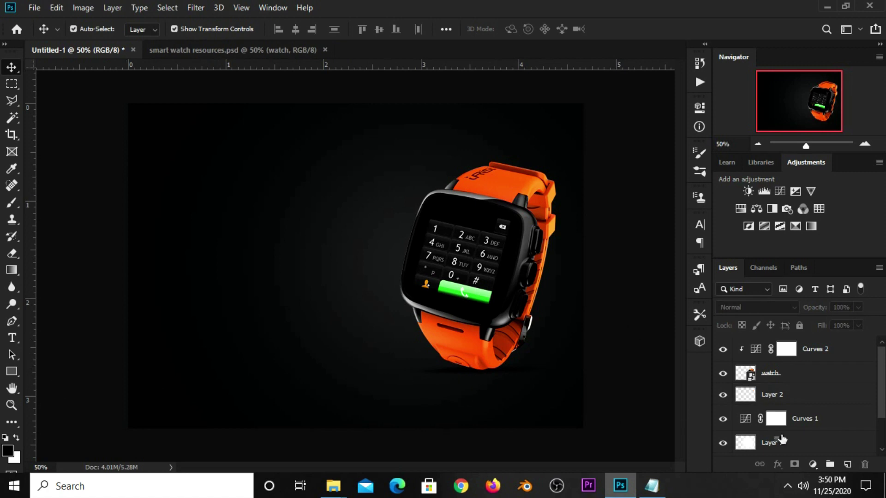
{"action": "left_click", "coordinate": [847, 464]}
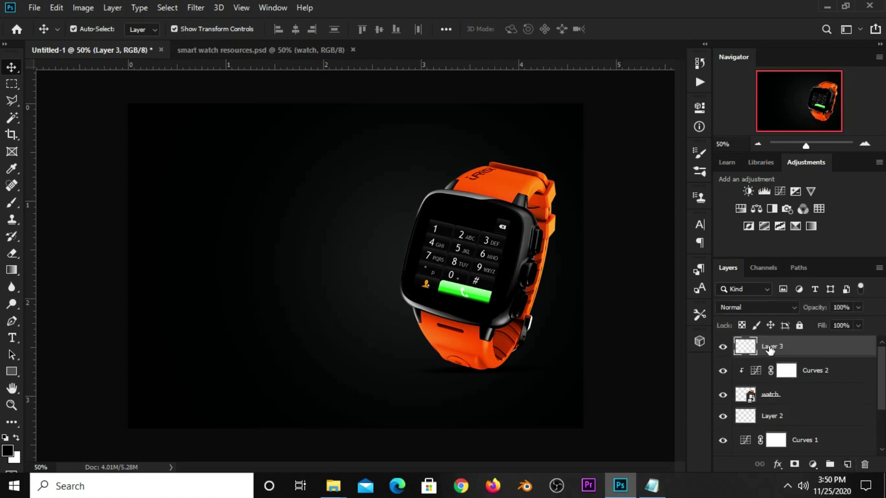
Draw a closed wave-shaped pen path at the bottom-left of the canvas.
{"action": "right_click", "coordinate": [15, 322]}
{"action": "left_click", "coordinate": [41, 320]}
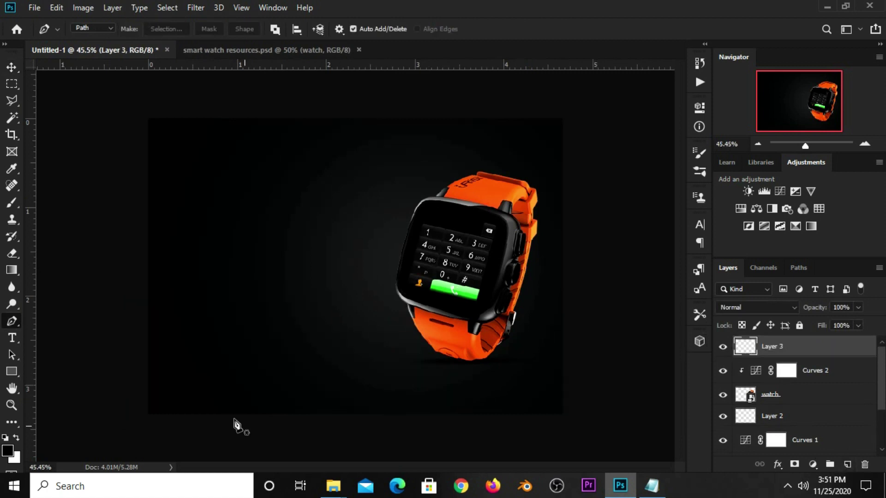
{"action": "left_click", "coordinate": [320, 429]}
{"action": "left_click_drag", "start_coordinate": [268, 356], "coordinate": [203, 371]}
{"action": "left_click", "coordinate": [139, 331]}
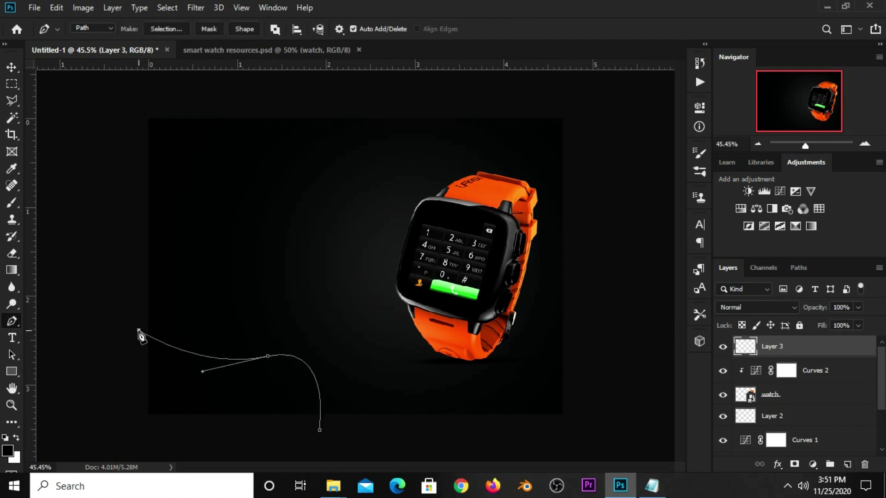
{"action": "left_click", "coordinate": [138, 428]}
{"action": "left_click", "coordinate": [320, 430]}
Make the path a selection with a 0.1 px feather radius.
{"action": "right_click", "coordinate": [243, 394]}
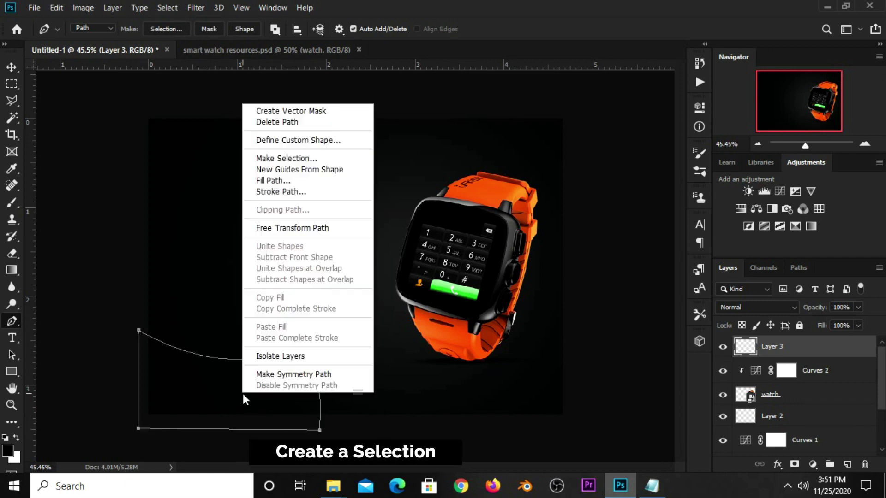
{"action": "left_click", "coordinate": [287, 159]}
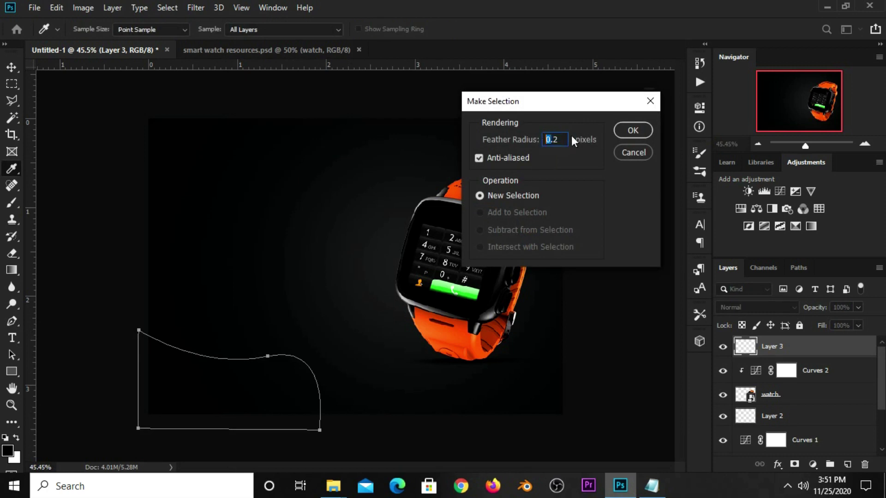
{"action": "left_click_drag", "start_coordinate": [541, 141], "coordinate": [540, 141]}
{"action": "key", "text": "Return"}
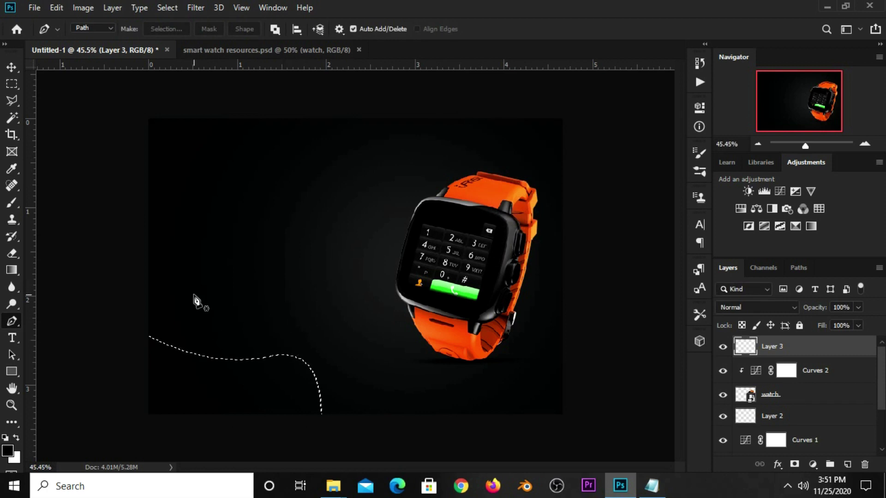
Open the Fill dialog for the selection with custom Color contents.
{"action": "left_click", "coordinate": [12, 84]}
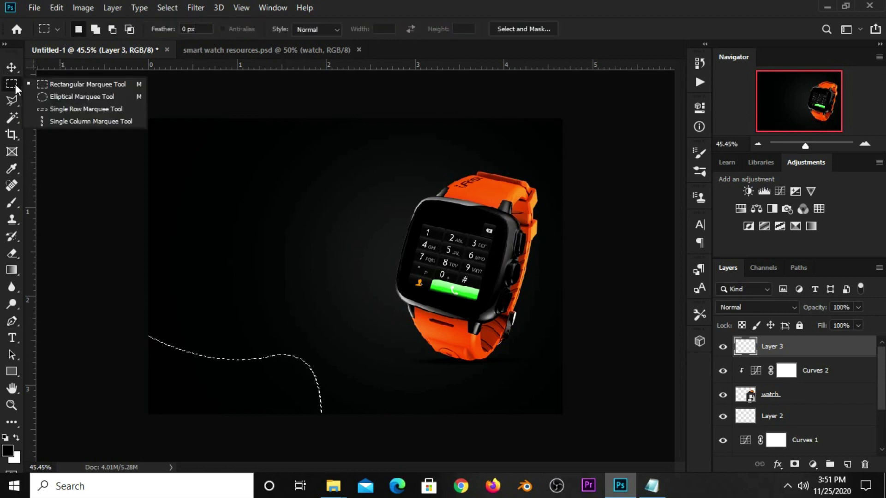
{"action": "right_click", "coordinate": [232, 381]}
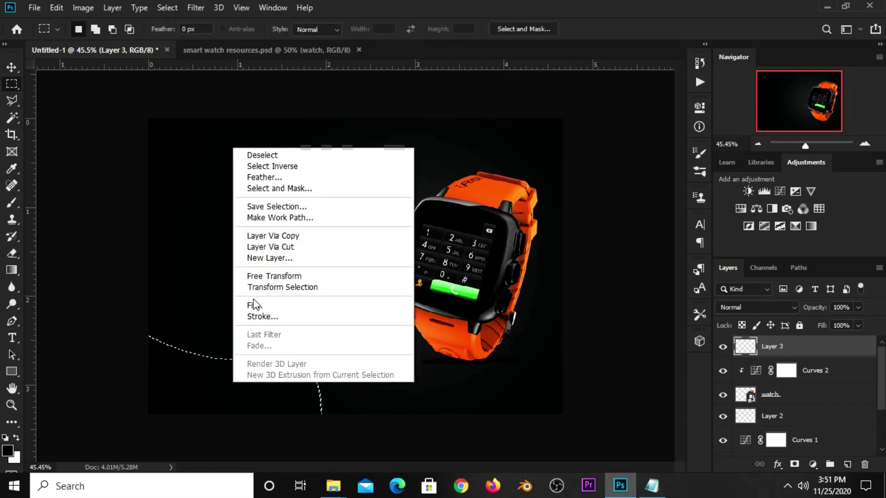
{"action": "left_click", "coordinate": [254, 306]}
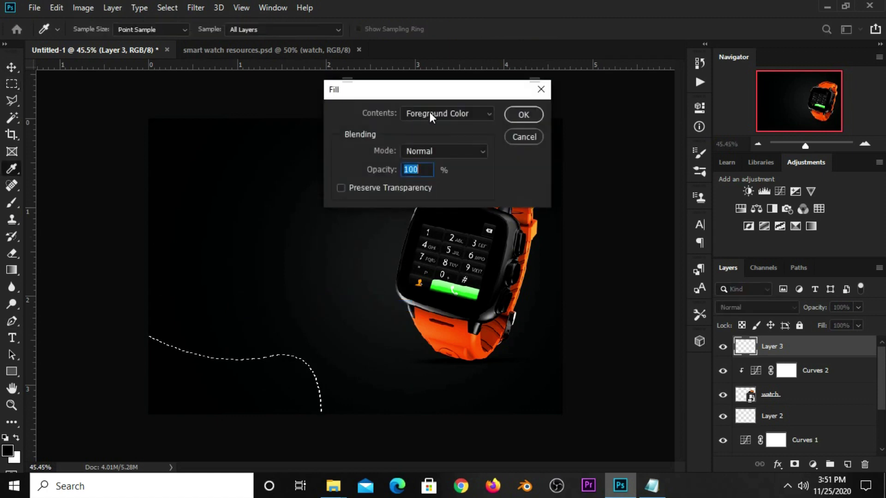
{"action": "left_click", "coordinate": [430, 113]}
{"action": "left_click", "coordinate": [423, 146]}
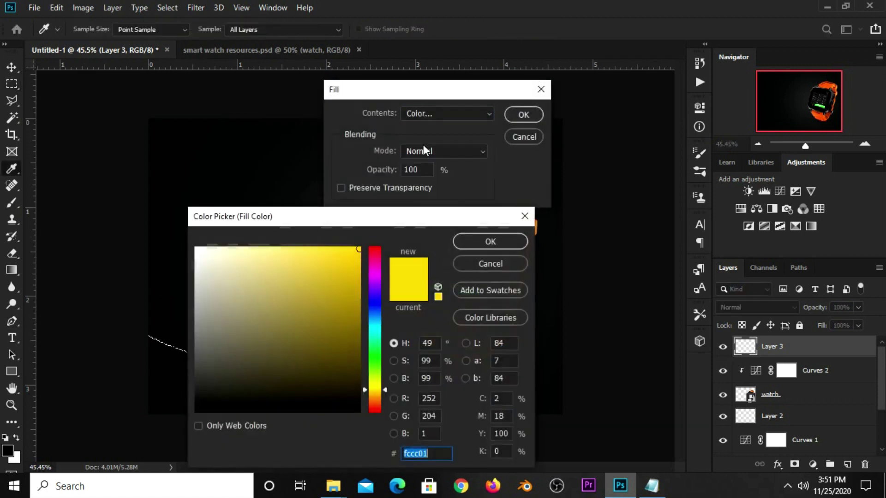
Fill the wave selection with orange e5691e copied from the notes.
{"action": "left_click", "coordinate": [651, 485]}
{"action": "left_click_drag", "start_coordinate": [497, 218], "coordinate": [455, 217]}
{"action": "left_click", "coordinate": [496, 218]}
{"action": "double_click", "coordinate": [496, 217]}
{"action": "right_click", "coordinate": [488, 218]}
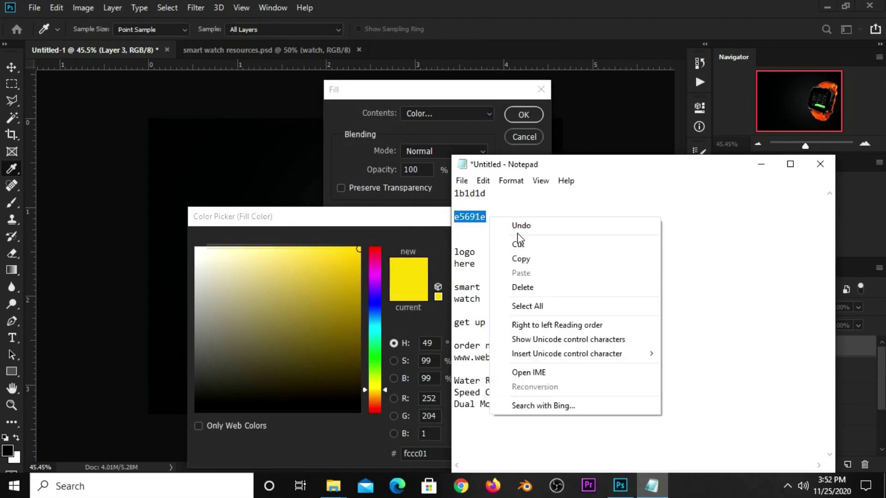
{"action": "left_click", "coordinate": [523, 259]}
{"action": "left_click", "coordinate": [437, 454]}
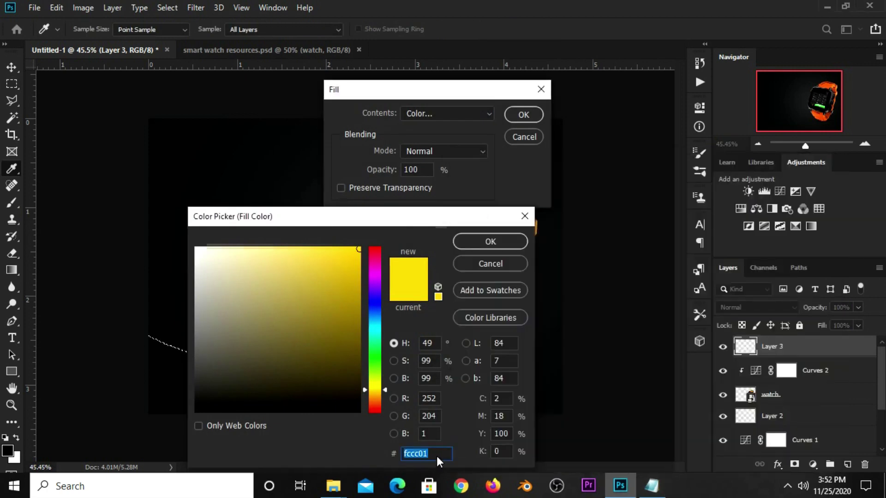
{"action": "right_click", "coordinate": [437, 455]}
{"action": "left_click", "coordinate": [464, 333]}
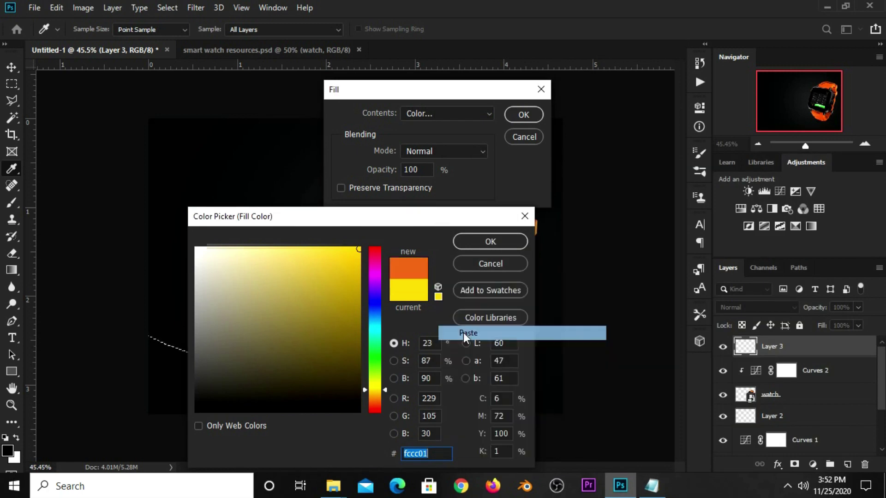
{"action": "double_click", "coordinate": [444, 453]}
{"action": "left_click", "coordinate": [464, 247]}
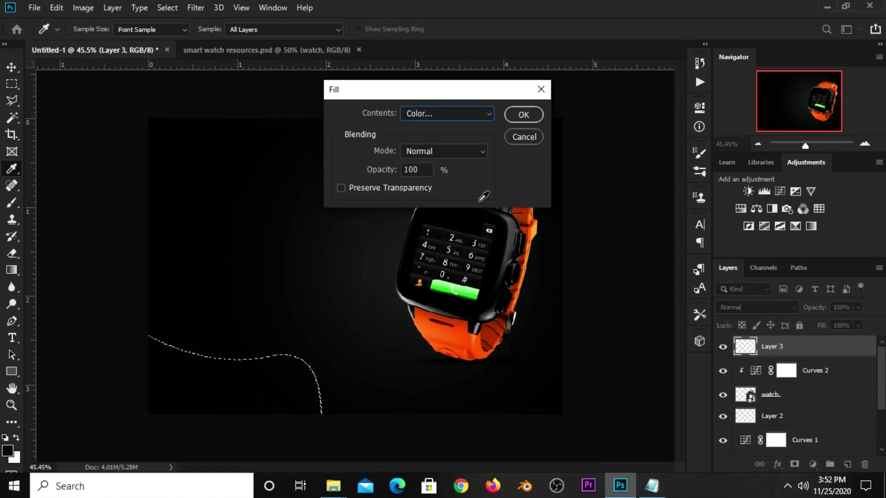
{"action": "left_click", "coordinate": [522, 113]}
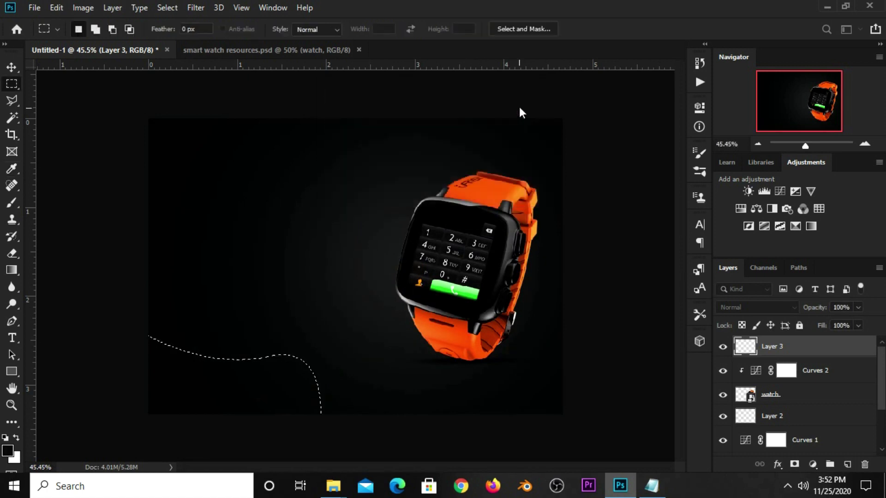
Deselect, zoom in, and nudge the orange wave shape left against the edge.
{"action": "left_click", "coordinate": [12, 68]}
{"action": "left_click", "coordinate": [73, 28]}
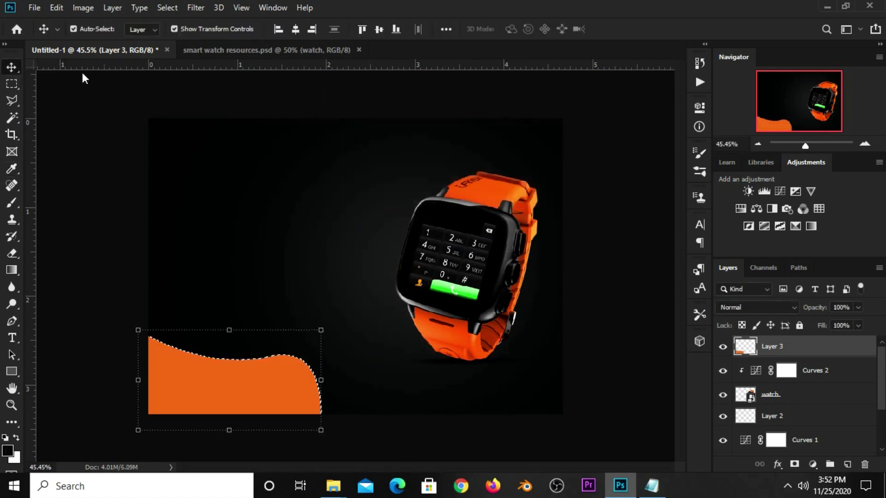
{"action": "key", "text": "ctrl+d"}
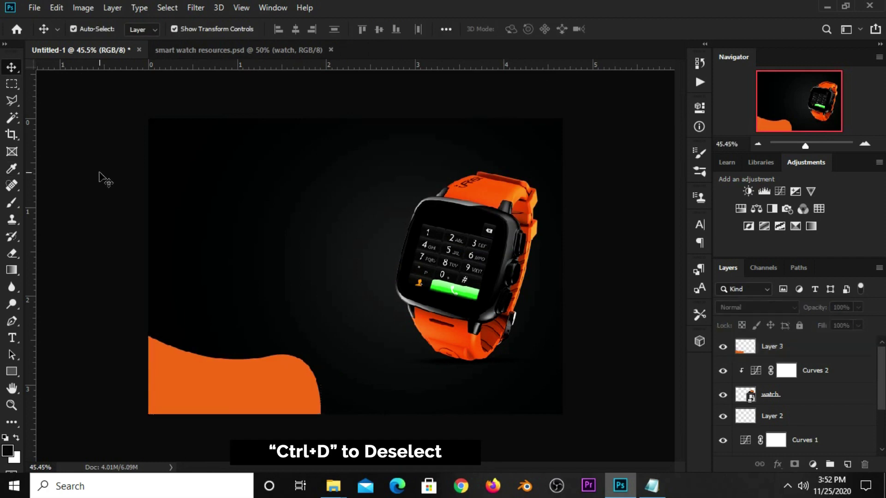
{"action": "key", "text": "ctrl+plus"}
{"action": "key", "text": "ctrl"}
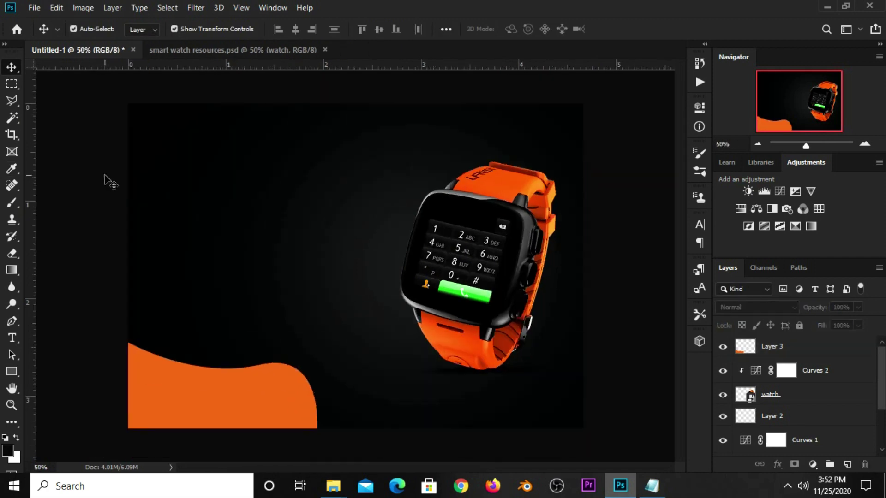
{"action": "left_click", "coordinate": [217, 387]}
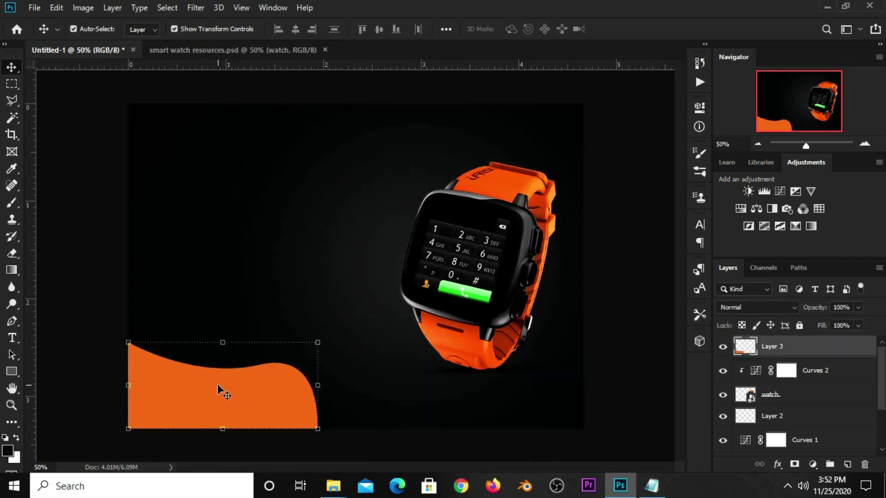
{"action": "key", "text": "shift+Left"}
{"action": "key", "text": "shift+Left"}
{"action": "key", "text": "shift+Left"}
{"action": "key", "text": "shift+Left"}
{"action": "left_click", "coordinate": [74, 369]}
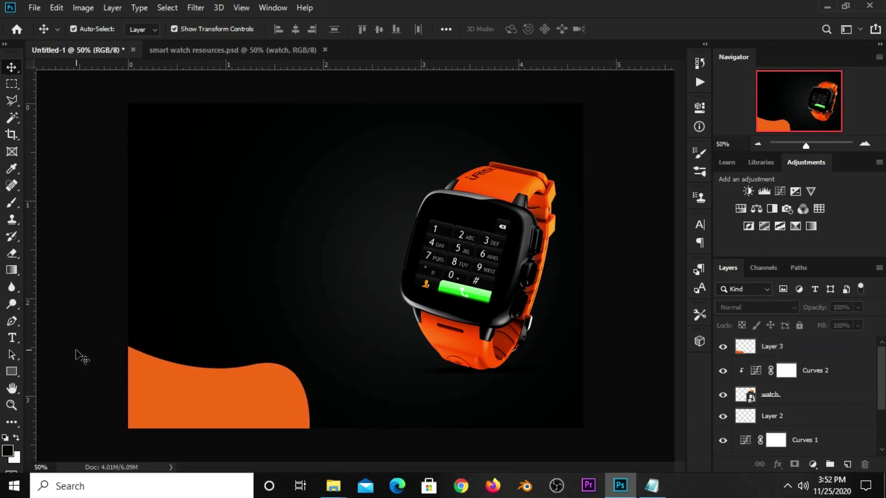
Set up the Rectangle tool with orange e5691e fill.
{"action": "left_click", "coordinate": [11, 371]}
{"action": "left_click", "coordinate": [60, 374]}
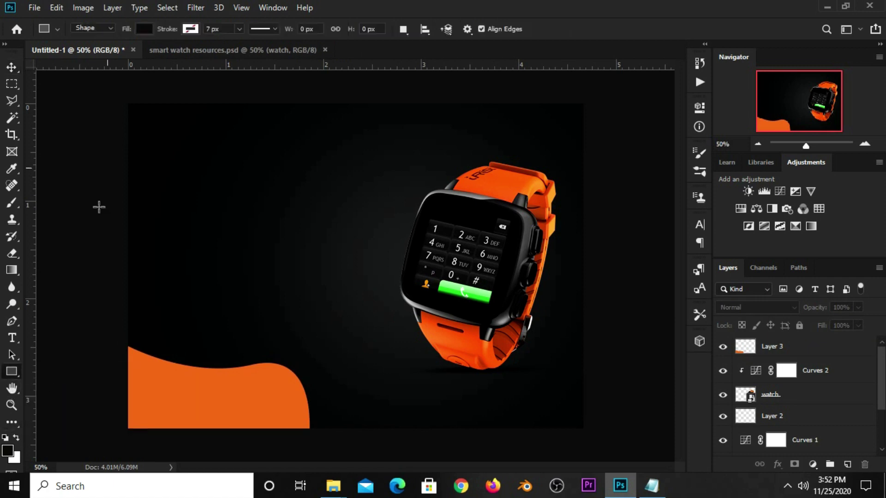
{"action": "left_click", "coordinate": [140, 29]}
{"action": "left_click", "coordinate": [205, 54]}
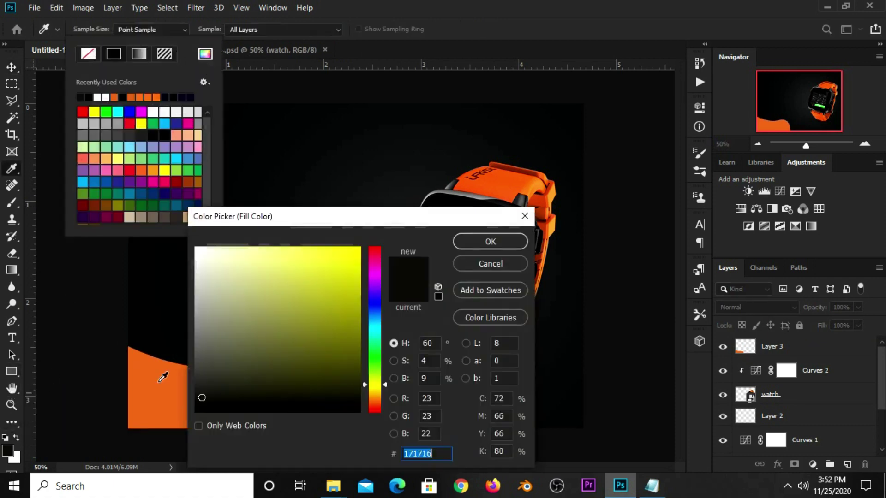
{"action": "left_click", "coordinate": [159, 405]}
{"action": "double_click", "coordinate": [439, 454]}
{"action": "left_click", "coordinate": [484, 241]}
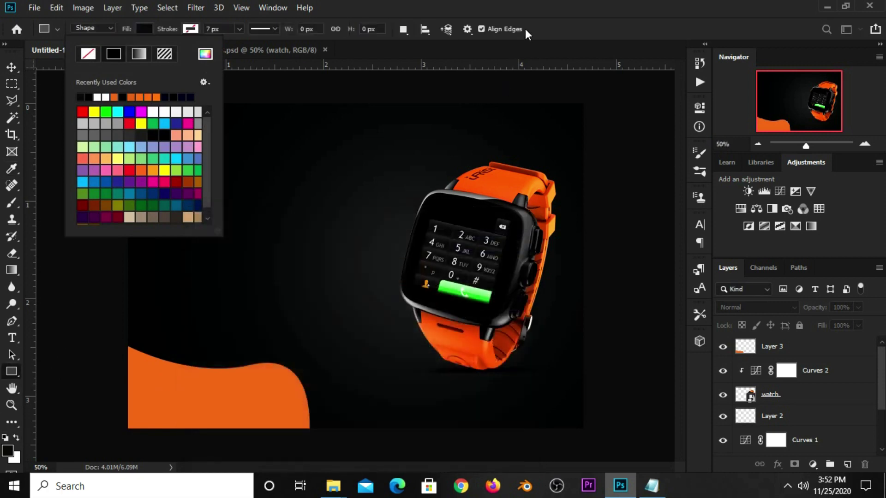
{"action": "left_click", "coordinate": [546, 12]}
Draw an orange rectangle top-left, stretch it taller and push it against the top edge.
{"action": "left_click_drag", "start_coordinate": [154, 100], "coordinate": [210, 132]}
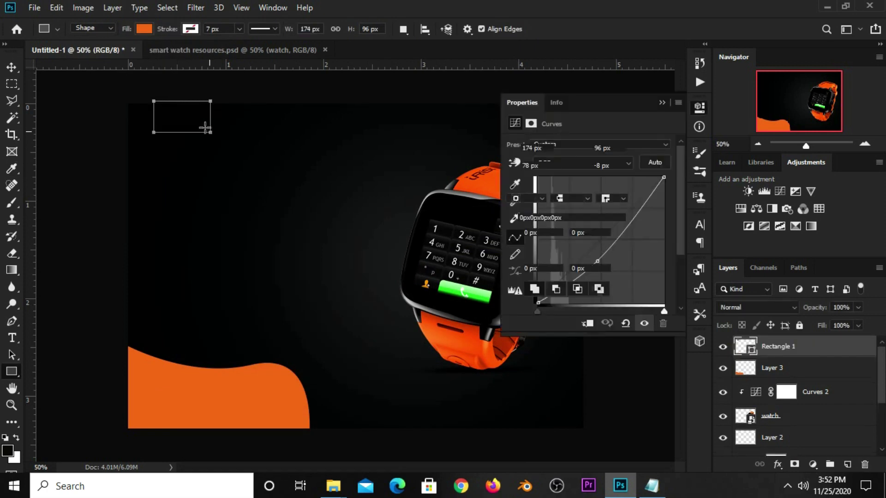
{"action": "left_click", "coordinate": [12, 67]}
{"action": "left_click", "coordinate": [178, 122]}
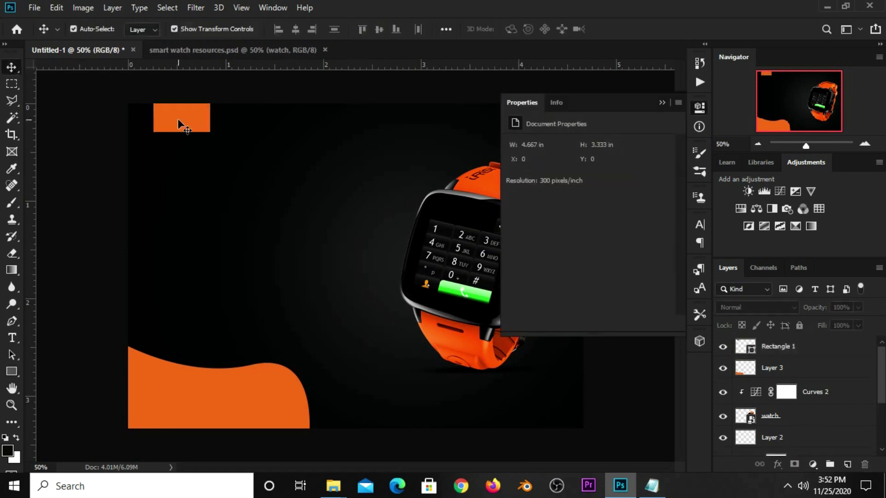
{"action": "left_click_drag", "start_coordinate": [184, 137], "coordinate": [184, 146]}
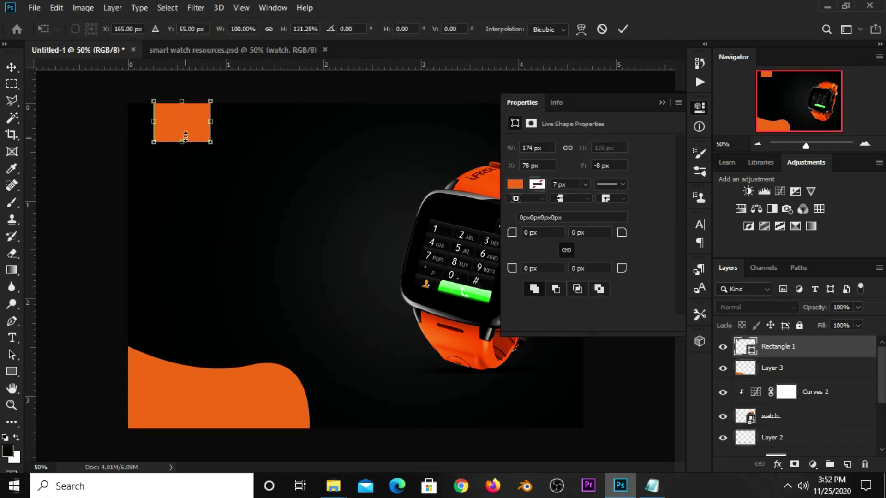
{"action": "key", "text": "Return"}
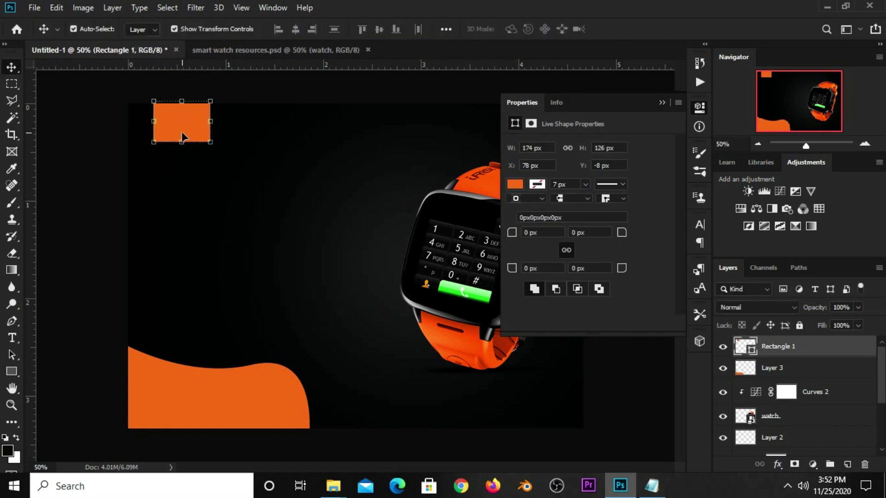
{"action": "left_click_drag", "start_coordinate": [181, 124], "coordinate": [179, 120]}
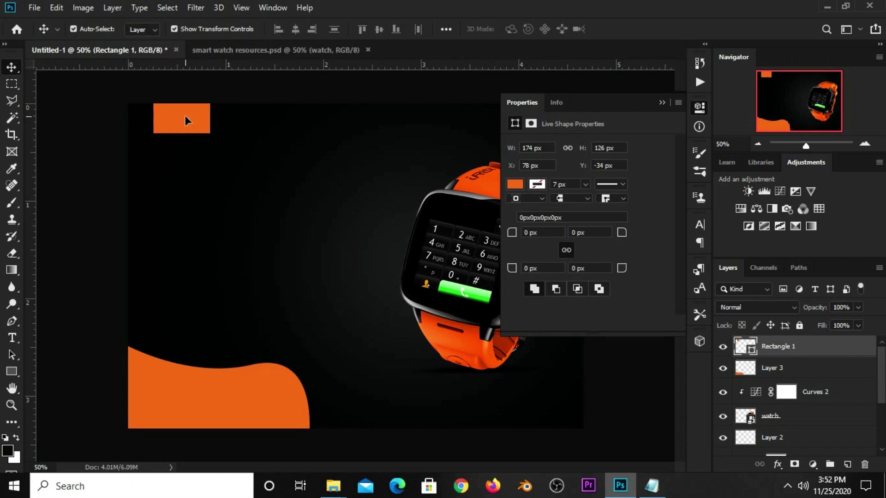
{"action": "left_click", "coordinate": [237, 99]}
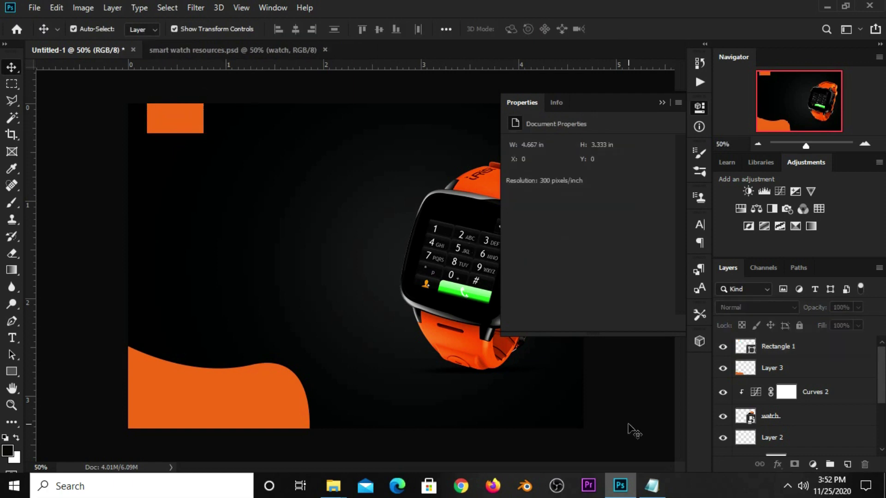
Copy the 'logo here' text from the notes.
{"action": "key", "text": "alt+Tab"}
{"action": "left_click_drag", "start_coordinate": [475, 263], "coordinate": [453, 253]}
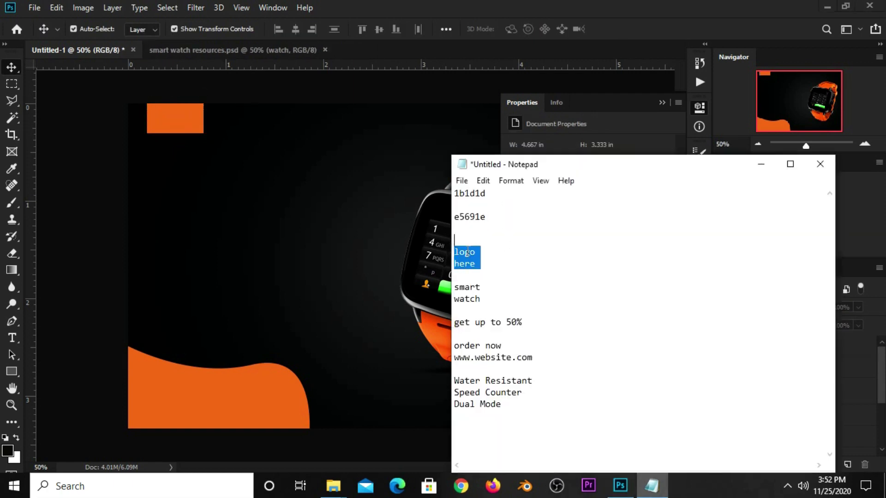
{"action": "right_click", "coordinate": [467, 253]}
{"action": "left_click", "coordinate": [498, 292]}
{"action": "left_click", "coordinate": [628, 27]}
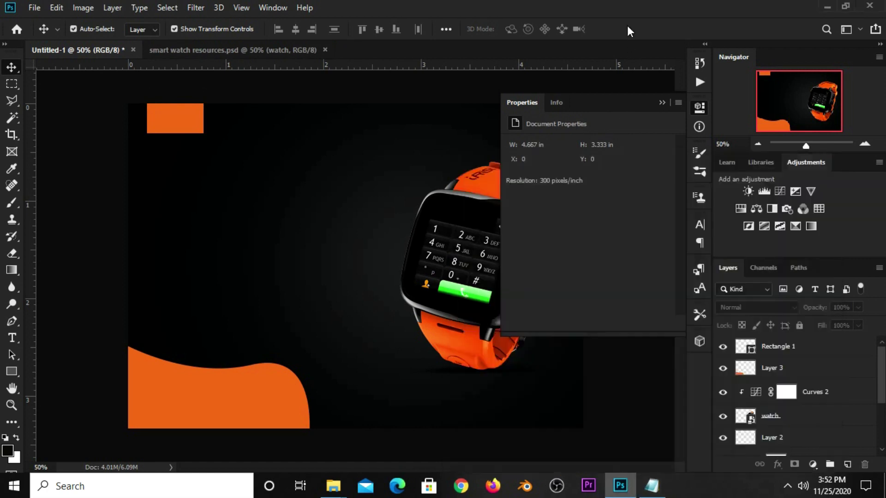
{"action": "left_click", "coordinate": [663, 102]}
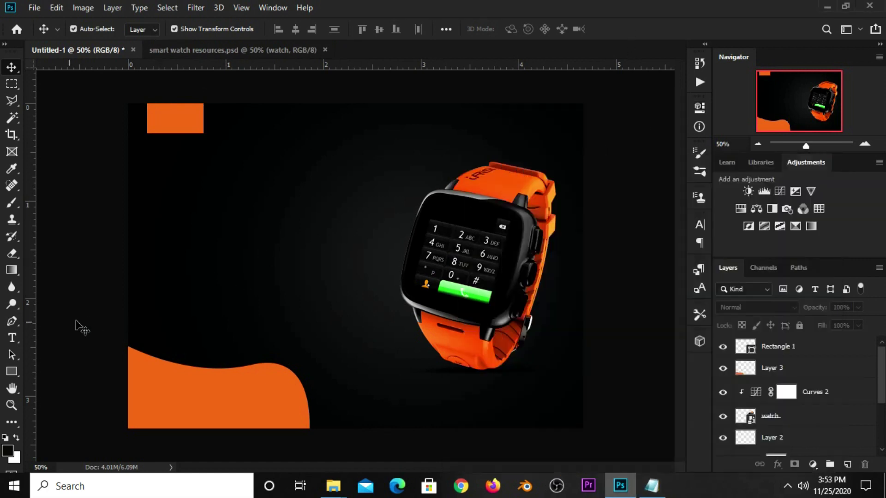
Add a white 'LOGO HERE' text layer to the left of the watch.
{"action": "left_click_drag", "start_coordinate": [10, 342], "coordinate": [45, 337]}
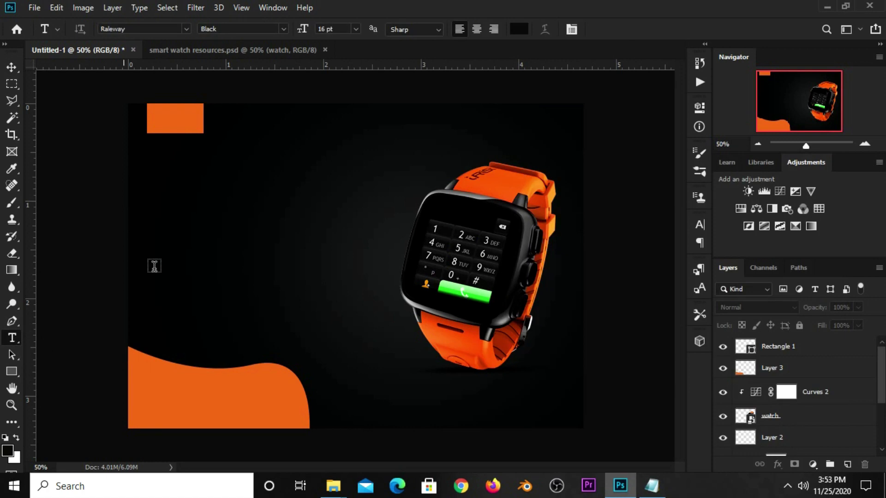
{"action": "left_click", "coordinate": [227, 214]}
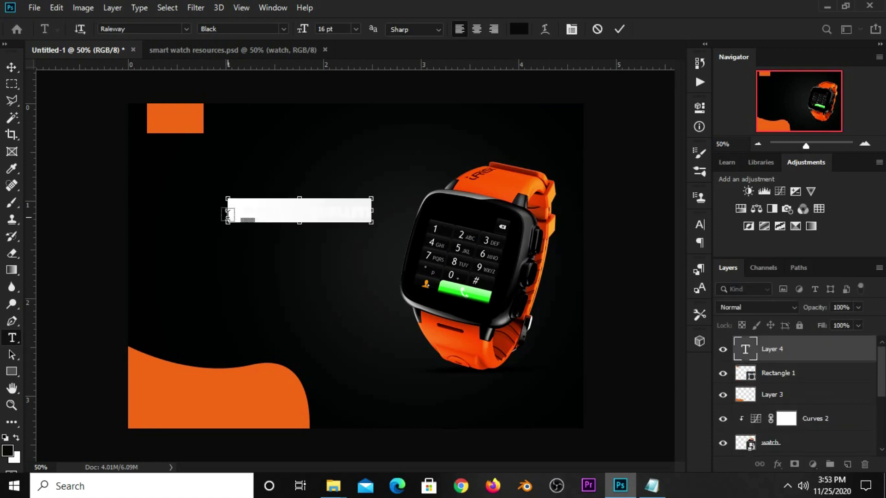
{"action": "key", "text": "Return"}
{"action": "key", "text": "Return"}
{"action": "key", "text": "Return"}
{"action": "left_click", "coordinate": [620, 29]}
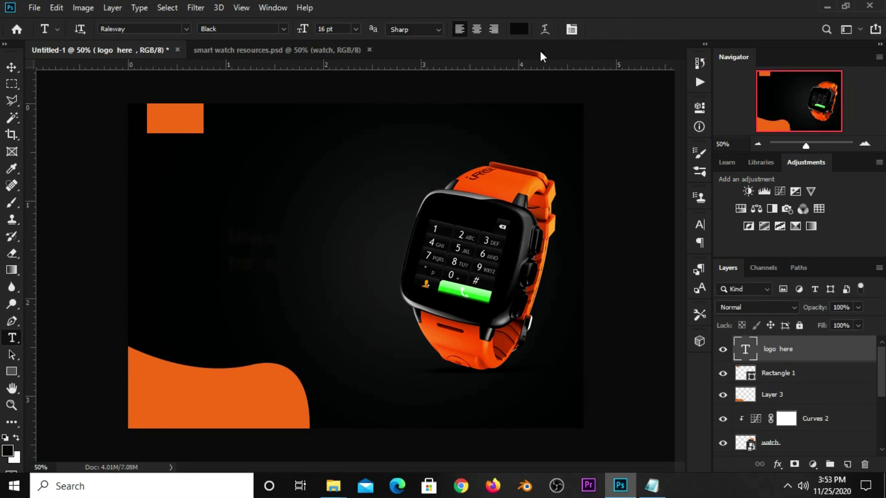
{"action": "left_click", "coordinate": [518, 29]}
{"action": "left_click_drag", "start_coordinate": [198, 249], "coordinate": [195, 247]}
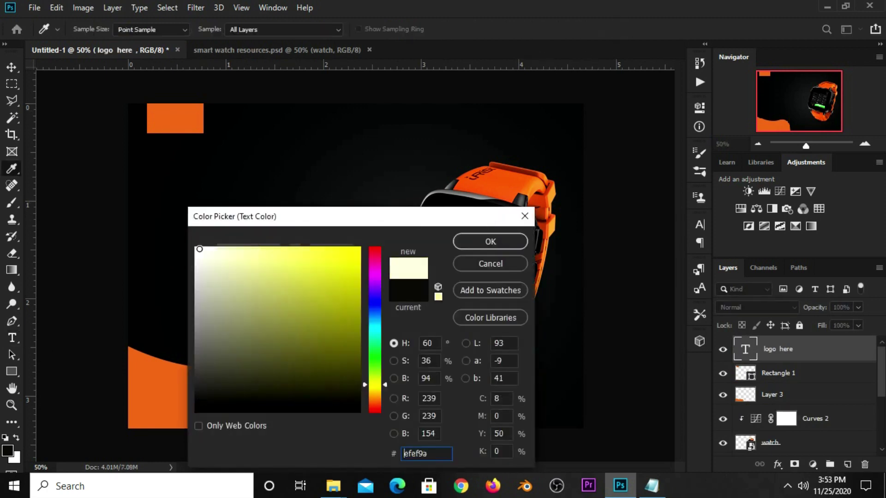
{"action": "left_click", "coordinate": [490, 241]}
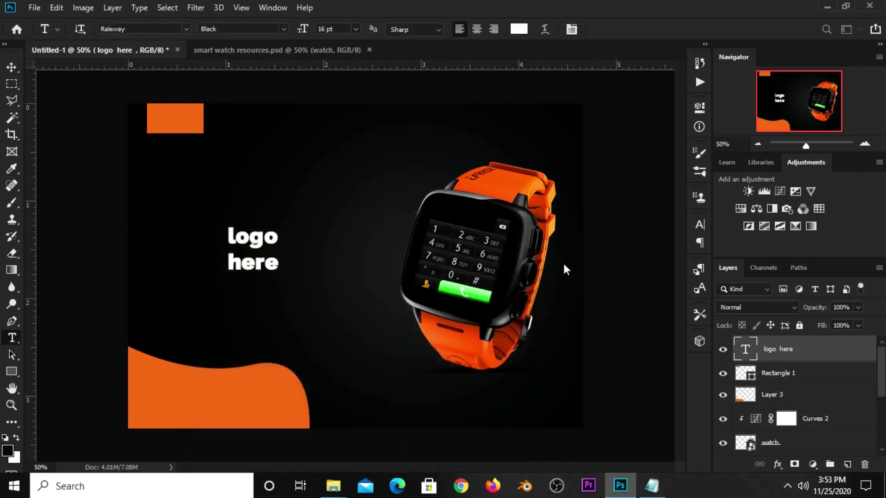
Set the LOGO HERE text to Adlinnaka Bold, All Caps, 9 pt.
{"action": "left_click", "coordinate": [700, 224]}
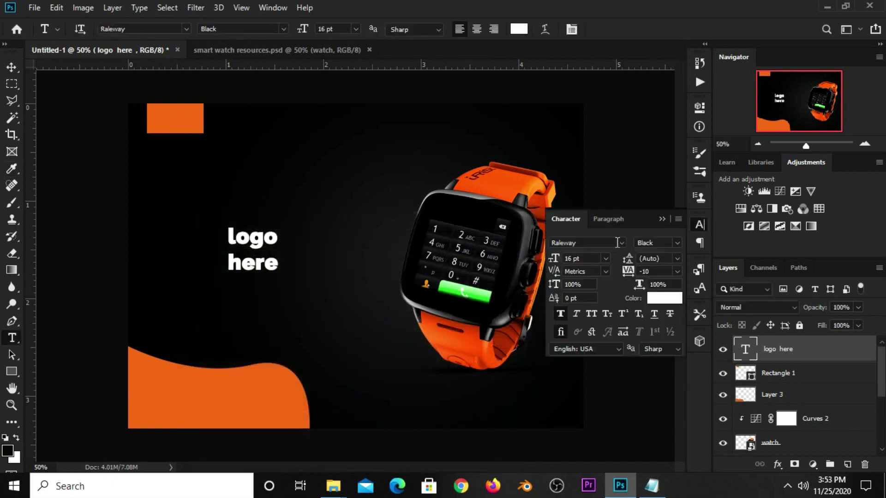
{"action": "left_click", "coordinate": [618, 242]}
{"action": "key", "text": "Up"}
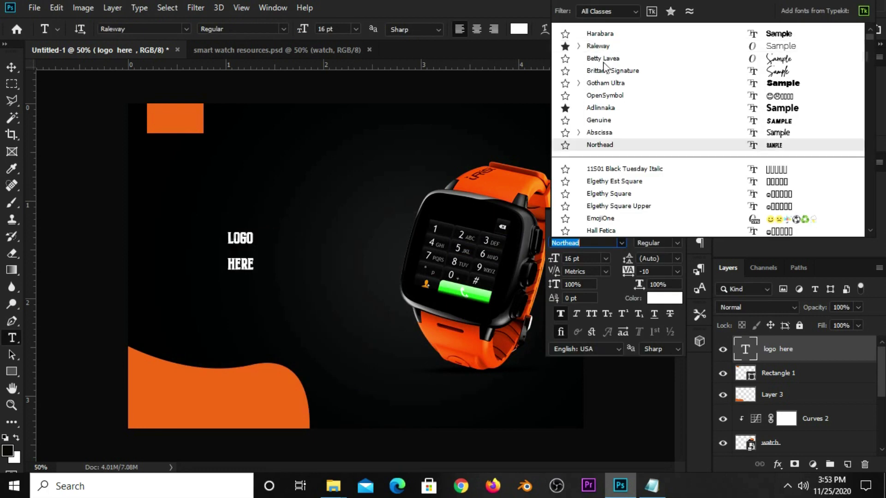
{"action": "left_click", "coordinate": [605, 70]}
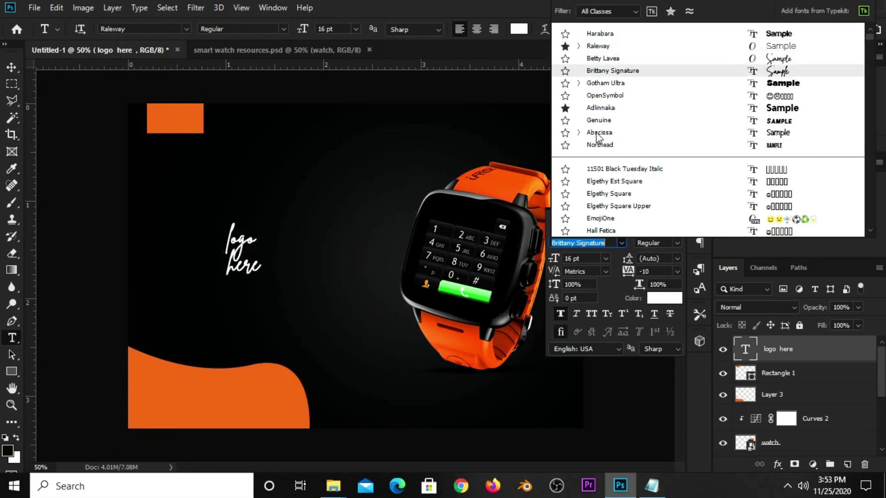
{"action": "left_click", "coordinate": [600, 107]}
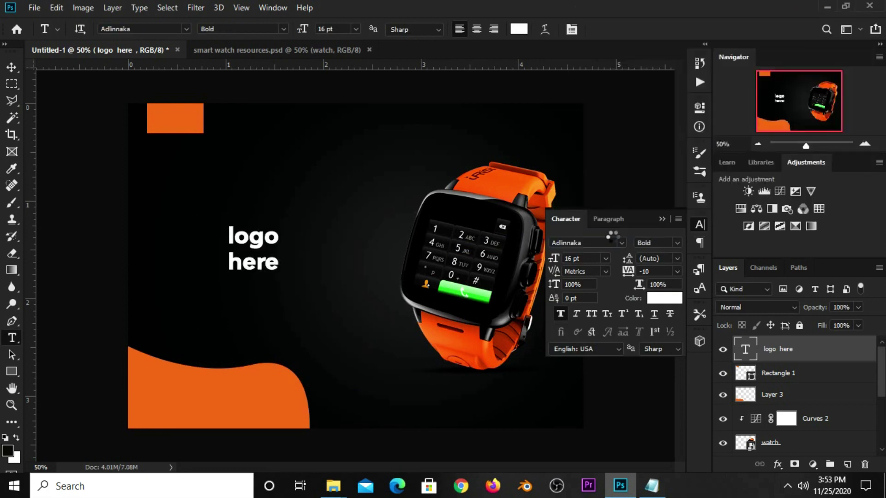
{"action": "left_click", "coordinate": [591, 313]}
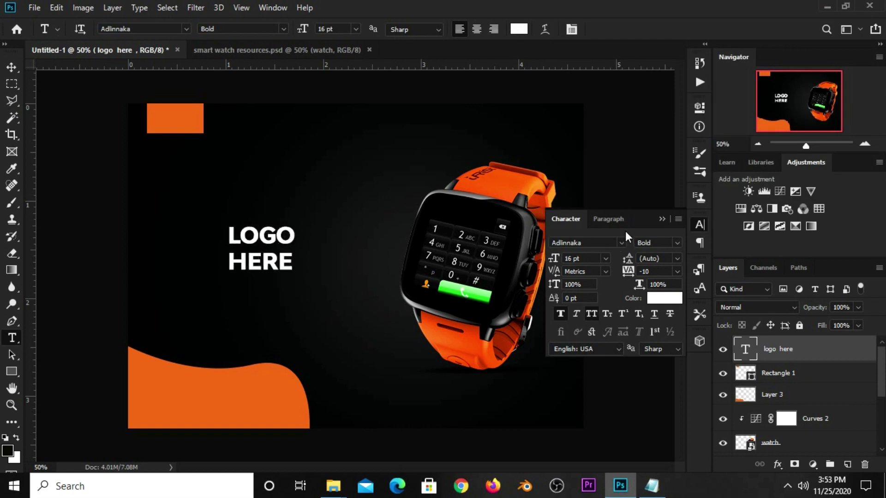
{"action": "left_click", "coordinate": [605, 258]}
{"action": "left_click", "coordinate": [597, 307]}
{"action": "left_click", "coordinate": [661, 219]}
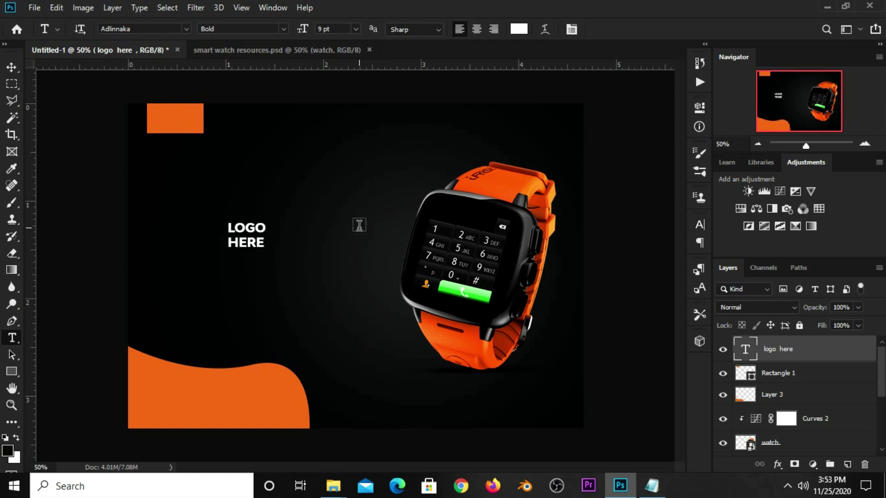
Scale LOGO HERE to about 63% and move it onto the orange rectangle.
{"action": "left_click", "coordinate": [11, 68]}
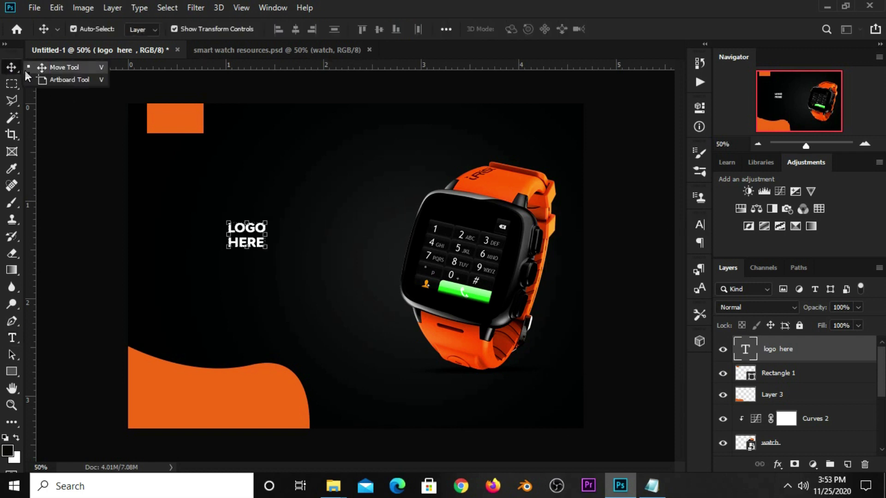
{"action": "key", "text": "ctrl+t"}
{"action": "left_click_drag", "start_coordinate": [269, 265], "coordinate": [253, 242]}
{"action": "left_click_drag", "start_coordinate": [232, 212], "coordinate": [175, 116]}
{"action": "key", "text": "Return"}
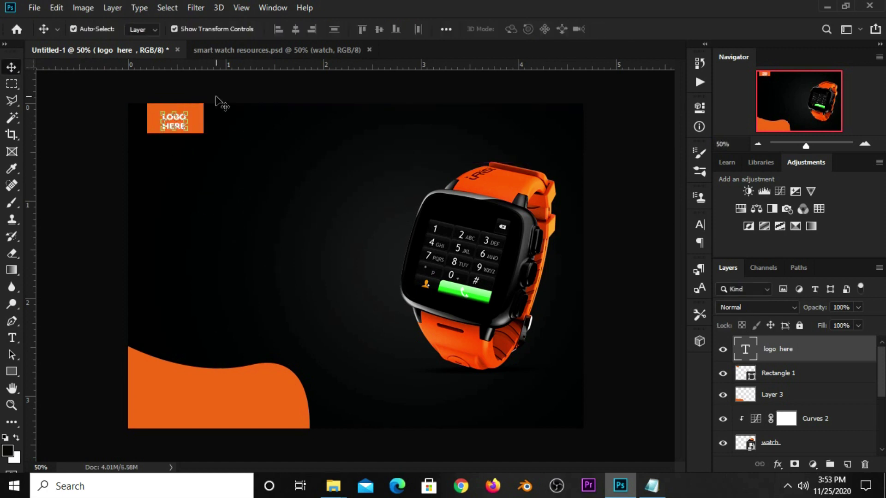
Resize the orange rectangle to fit snugly around the logo text.
{"action": "left_click", "coordinate": [201, 122]}
{"action": "left_click_drag", "start_coordinate": [207, 117], "coordinate": [170, 131]}
{"action": "left_click_drag", "start_coordinate": [170, 93], "coordinate": [158, 110]}
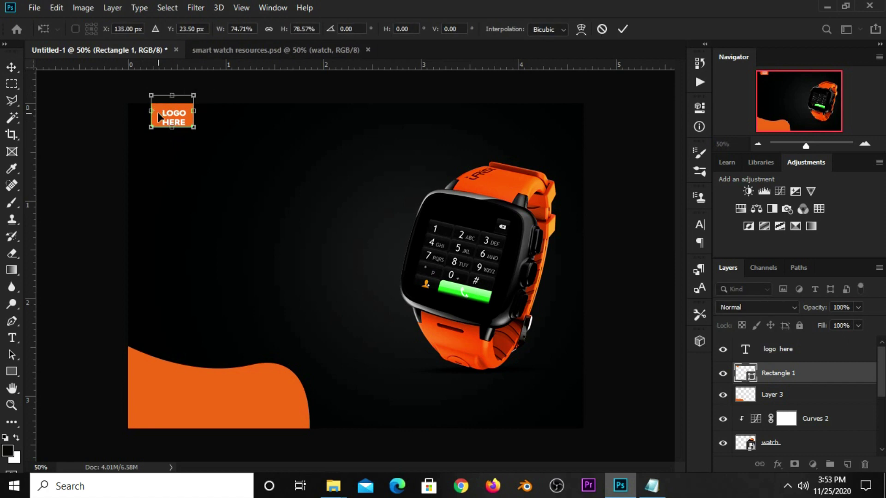
{"action": "key", "text": "Return"}
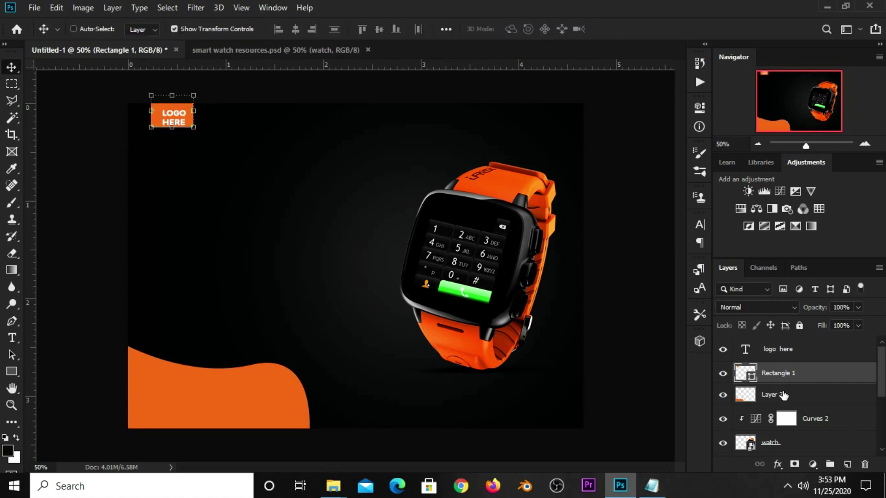
Centre LOGO HERE vertically and horizontally in Rectangle 1, then nudge it slightly down.
{"action": "left_click", "coordinate": [783, 395]}
{"action": "left_click", "coordinate": [785, 372]}
{"action": "left_click", "coordinate": [789, 358], "text": "shift"}
{"action": "key", "text": "ctrl"}
{"action": "left_click", "coordinate": [444, 30]}
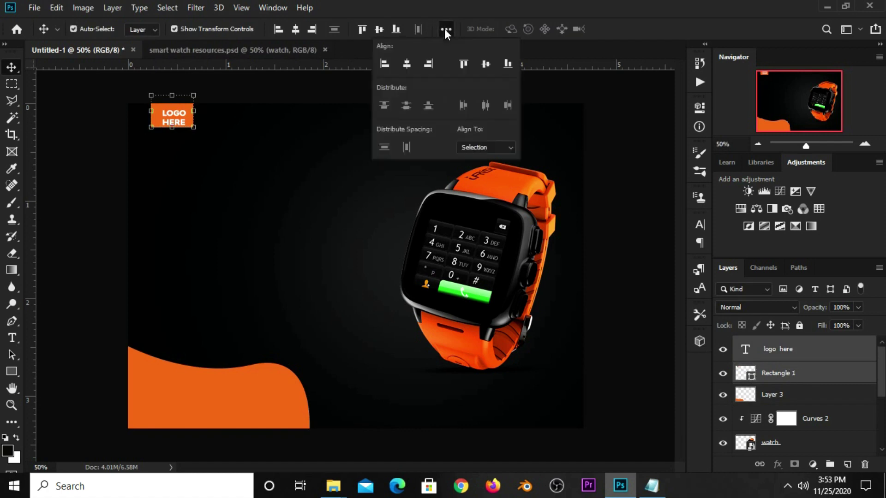
{"action": "left_click", "coordinate": [485, 65]}
{"action": "left_click", "coordinate": [408, 63]}
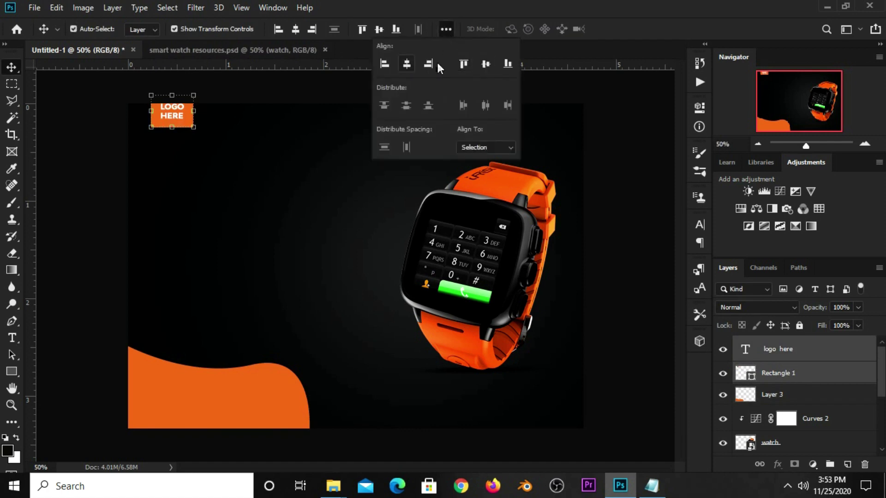
{"action": "left_click", "coordinate": [279, 95]}
{"action": "left_click", "coordinate": [177, 114]}
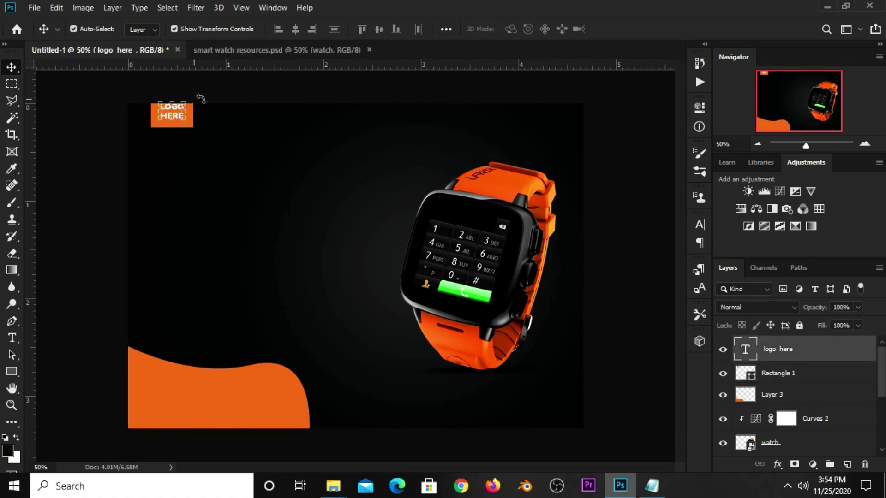
{"action": "key", "text": "shift+Down"}
{"action": "key", "text": "shift+Down"}
{"action": "left_click", "coordinate": [229, 94]}
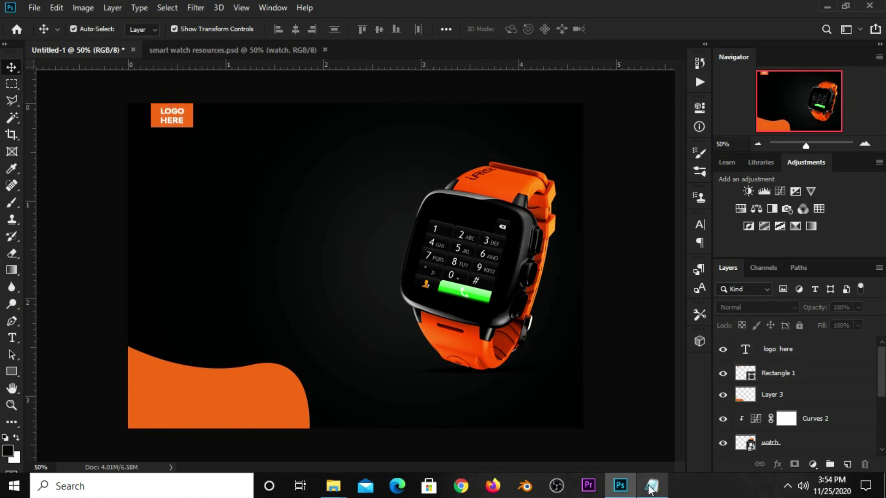
Copy the word 'smart' from the Notepad notes.
{"action": "left_click", "coordinate": [650, 486]}
{"action": "left_click_drag", "start_coordinate": [486, 287], "coordinate": [445, 287]}
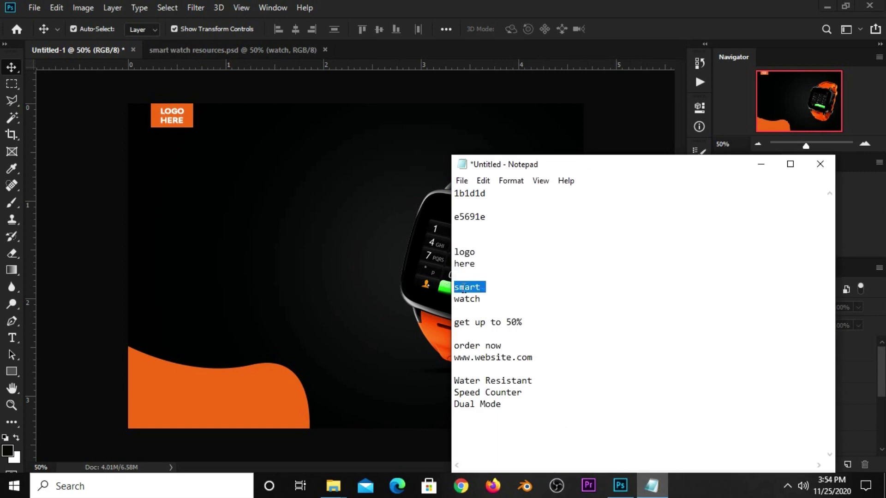
{"action": "right_click", "coordinate": [463, 288]}
{"action": "left_click", "coordinate": [507, 134]}
{"action": "left_click", "coordinate": [525, 97]}
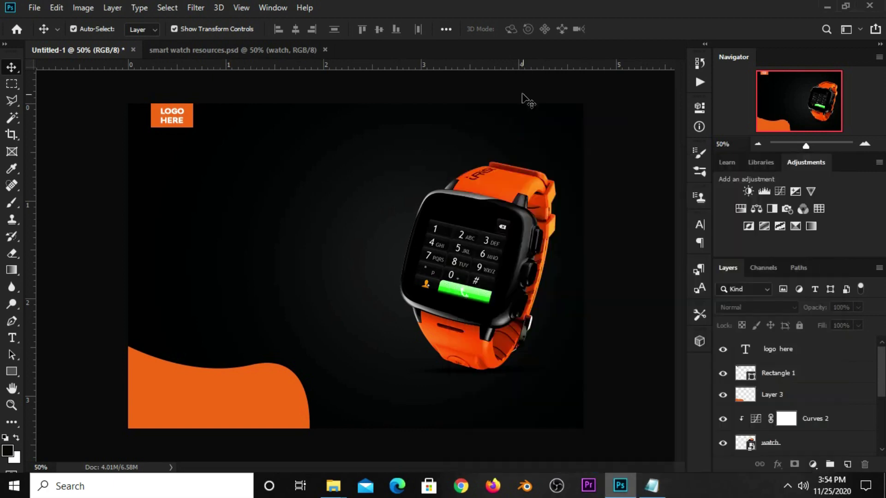
Add a 'SMART' text layer to the left of the watch.
{"action": "left_click", "coordinate": [14, 337]}
{"action": "left_click", "coordinate": [43, 338]}
{"action": "left_click", "coordinate": [166, 211]}
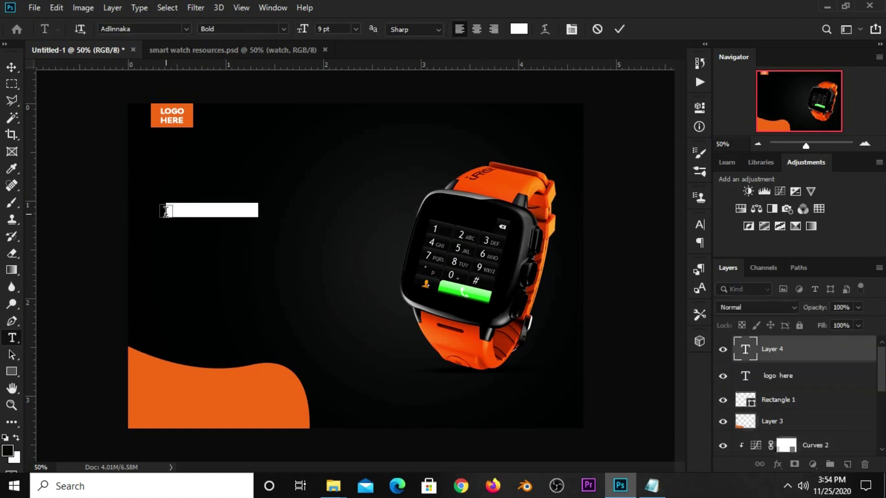
{"action": "type", "text": "SMART"}
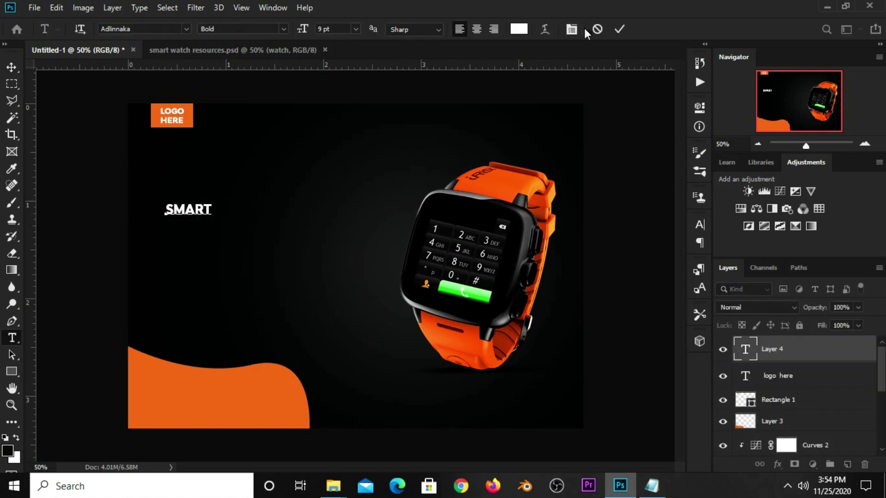
{"action": "left_click", "coordinate": [619, 29]}
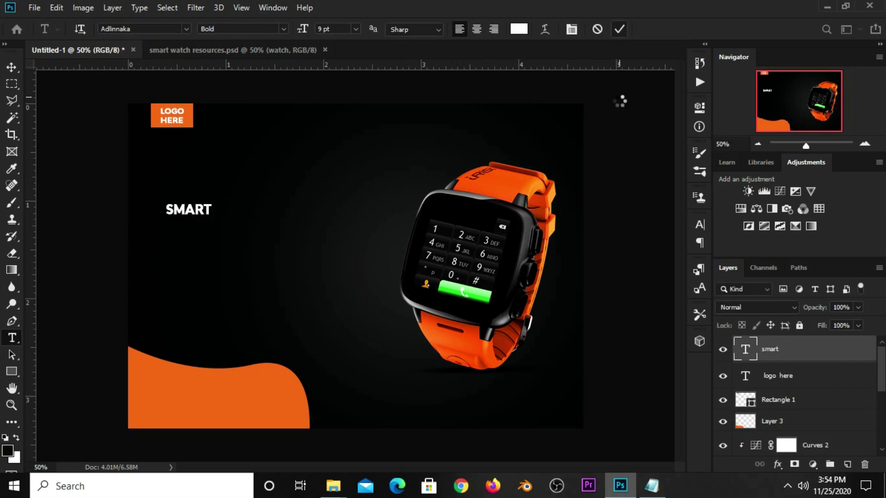
Set SMART to Raleway Regular, 22 pt, Faux Italic.
{"action": "left_click", "coordinate": [699, 224]}
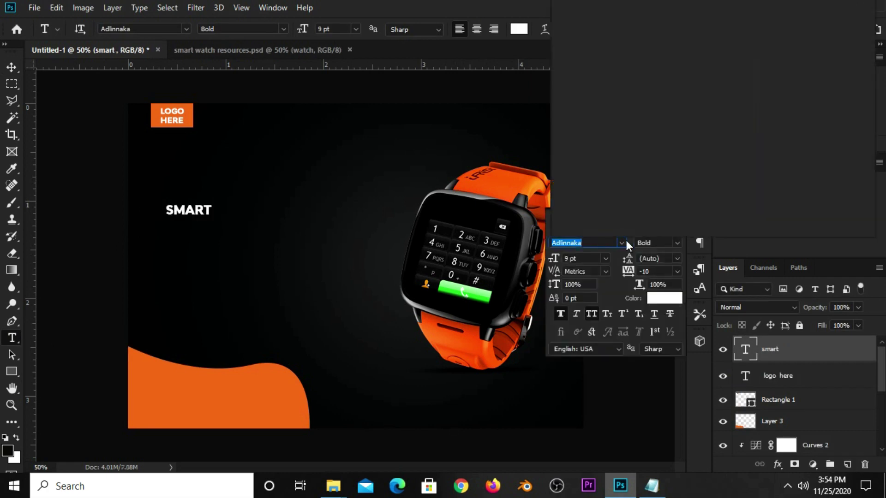
{"action": "left_click", "coordinate": [622, 243]}
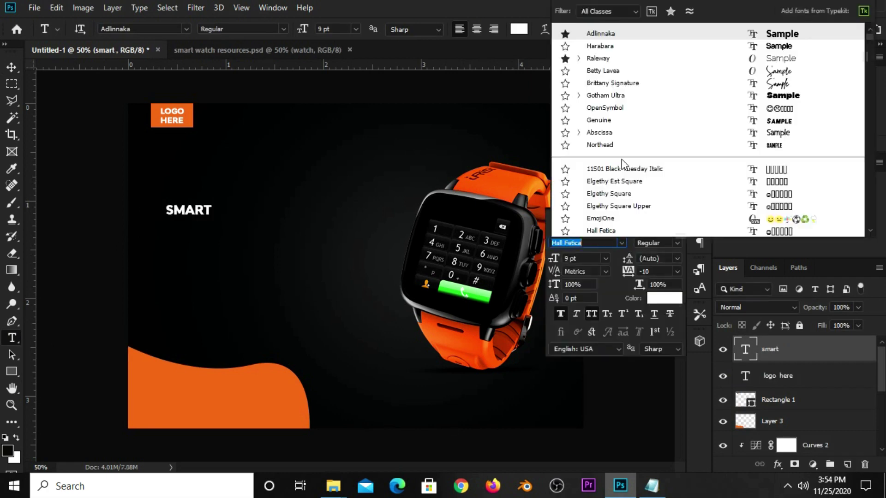
{"action": "left_click", "coordinate": [600, 59]}
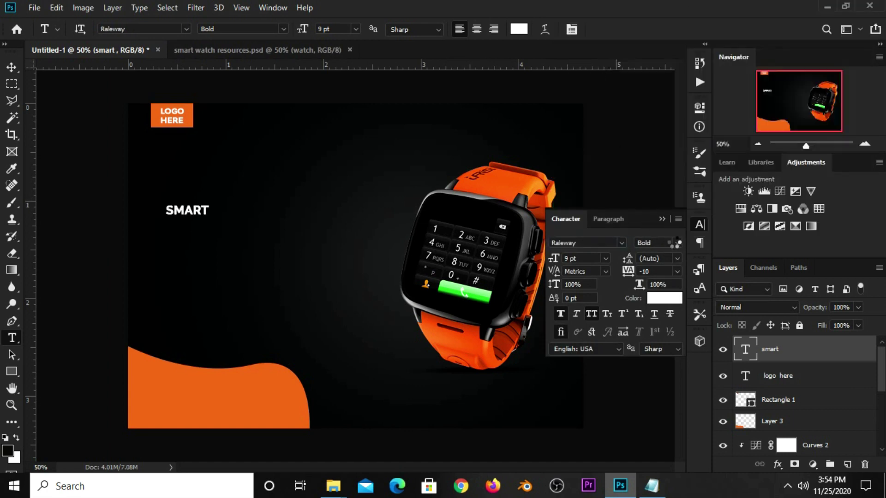
{"action": "left_click", "coordinate": [669, 242]}
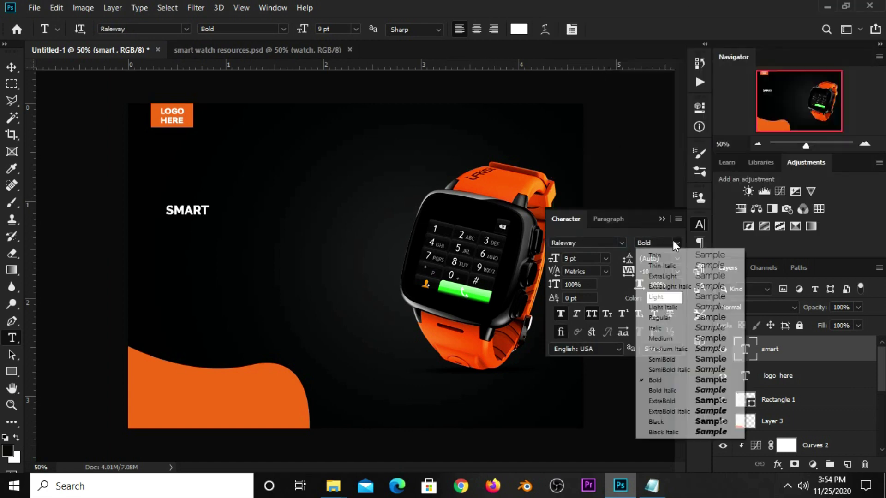
{"action": "left_click", "coordinate": [673, 319]}
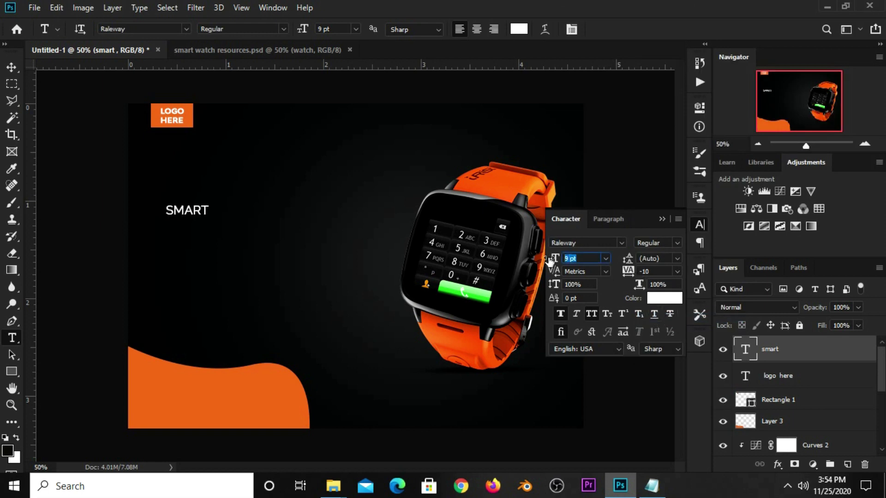
{"action": "left_click", "coordinate": [586, 258]}
{"action": "type", "text": "22"}
{"action": "key", "text": "Return"}
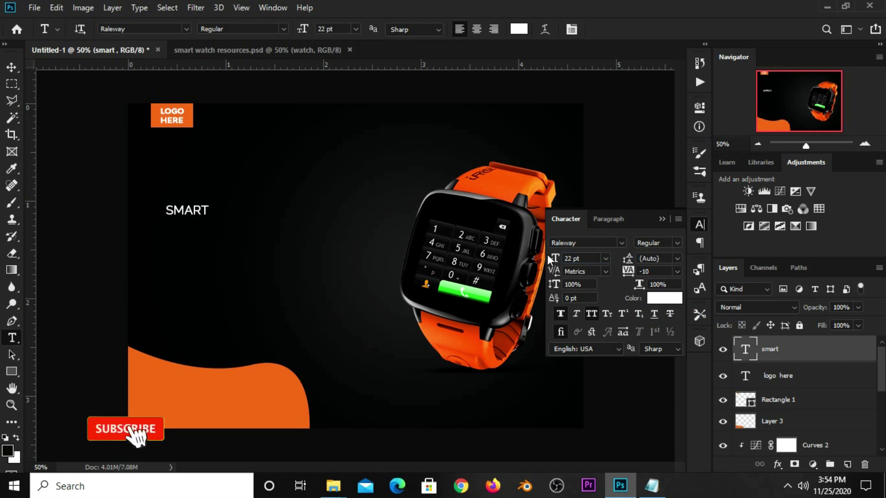
{"action": "left_click", "coordinate": [575, 314]}
{"action": "left_click", "coordinate": [662, 220]}
Move SMART up to line up with the logo box's left edge.
{"action": "left_click", "coordinate": [12, 67]}
{"action": "left_click", "coordinate": [48, 68]}
{"action": "key", "text": "ctrl+t"}
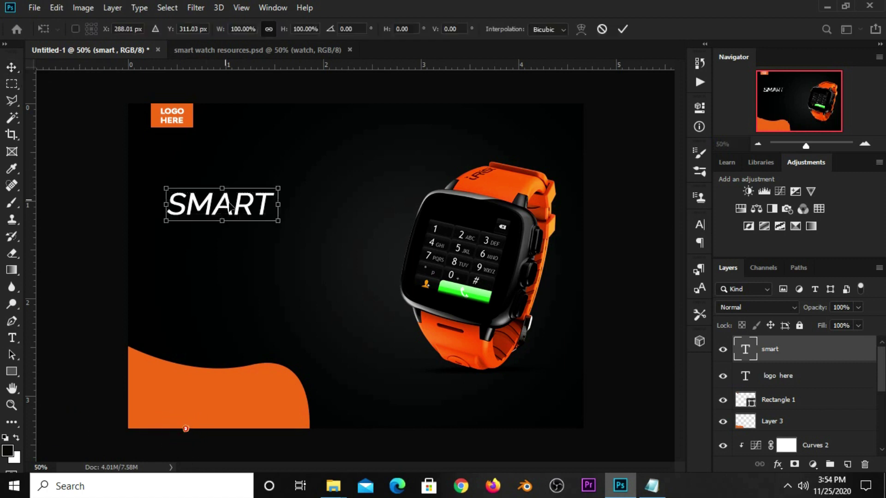
{"action": "left_click_drag", "start_coordinate": [241, 215], "coordinate": [225, 206]}
{"action": "key", "text": "Return"}
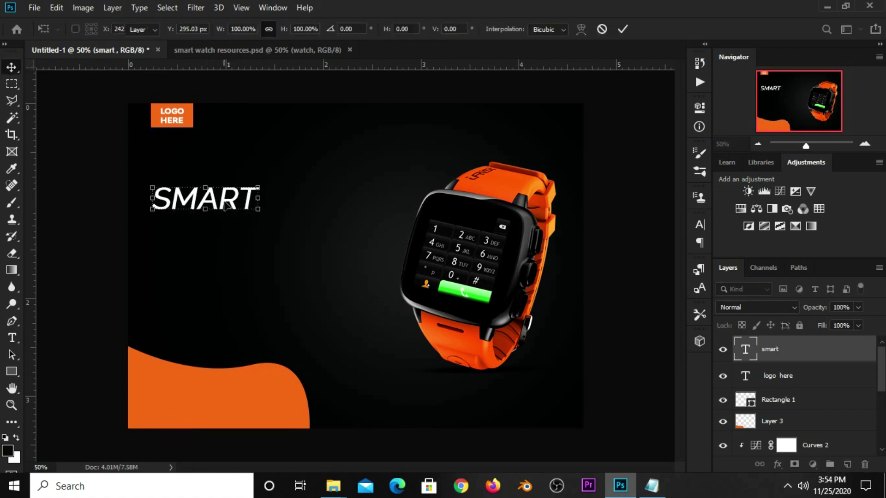
{"action": "left_click", "coordinate": [108, 192]}
Duplicate SMART directly below itself and copy 'watch' from the Notepad notes.
{"action": "left_click", "coordinate": [210, 203]}
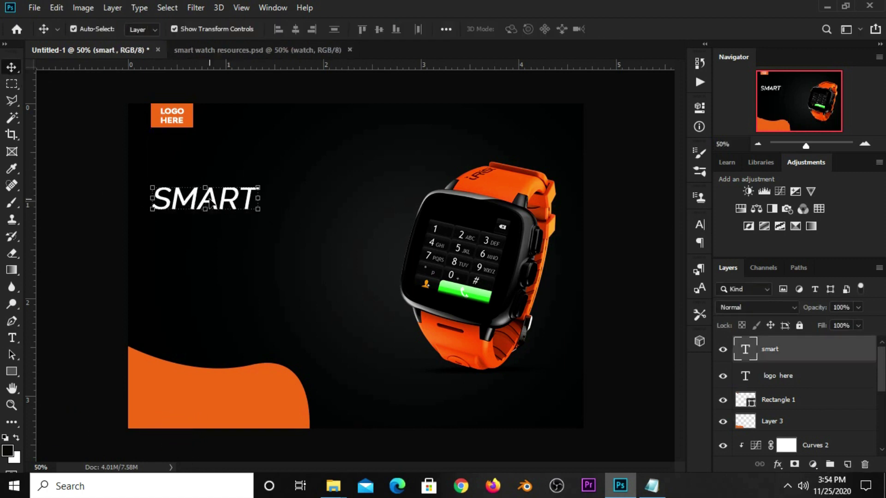
{"action": "left_click_drag", "start_coordinate": [227, 193], "coordinate": [228, 223]}
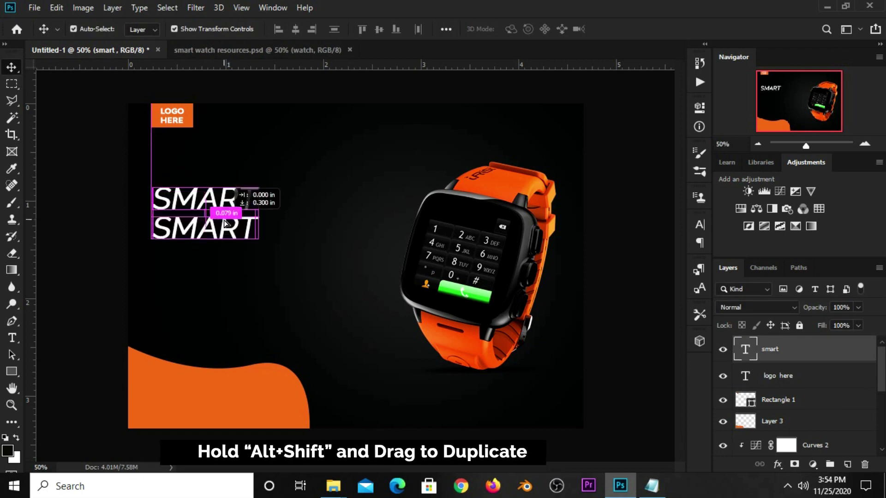
{"action": "left_click", "coordinate": [651, 485]}
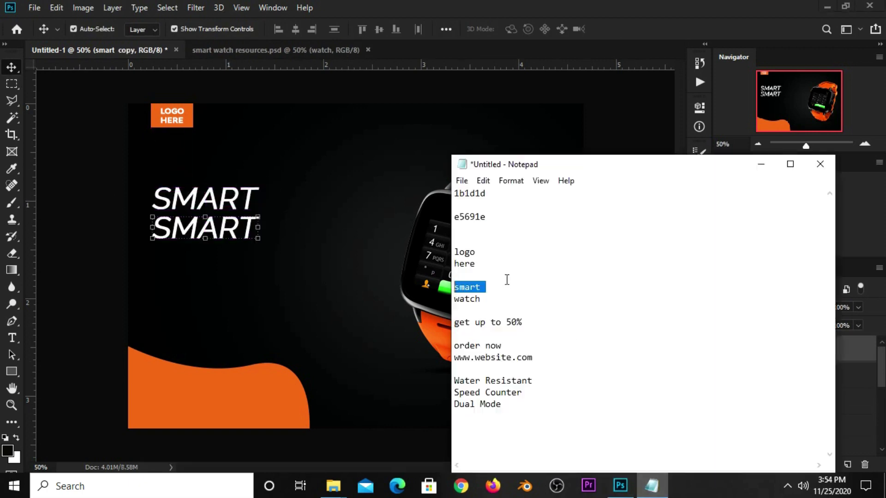
{"action": "double_click", "coordinate": [487, 298]}
{"action": "right_click", "coordinate": [487, 298]}
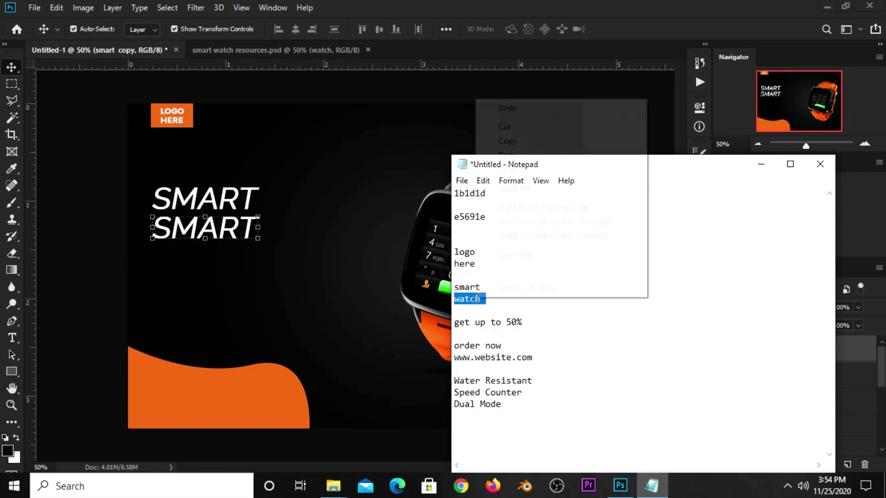
{"action": "left_click", "coordinate": [494, 141]}
Replace the second SMART line's text with the pasted WATCH.
{"action": "left_click", "coordinate": [614, 28]}
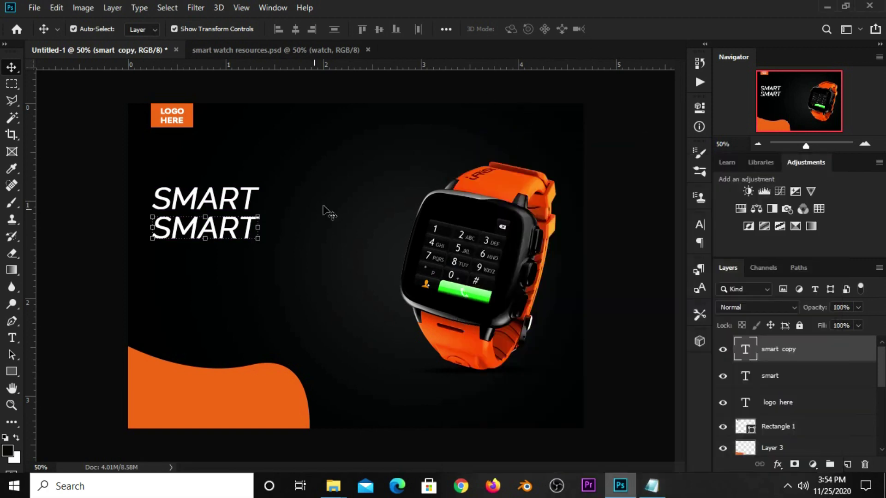
{"action": "left_click_drag", "start_coordinate": [12, 338], "coordinate": [47, 340]}
{"action": "left_click", "coordinate": [47, 339]}
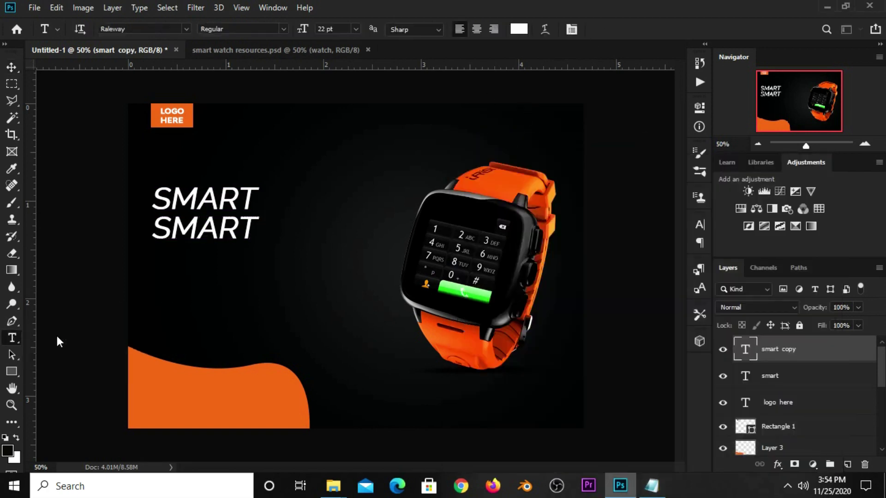
{"action": "double_click", "coordinate": [198, 223]}
{"action": "key", "text": "ctrl+v"}
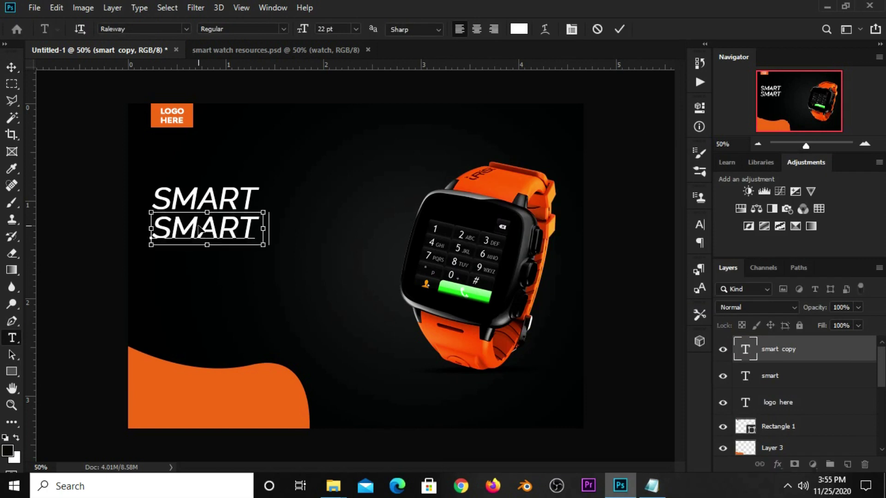
{"action": "left_click", "coordinate": [618, 30]}
{"action": "key", "text": "v"}
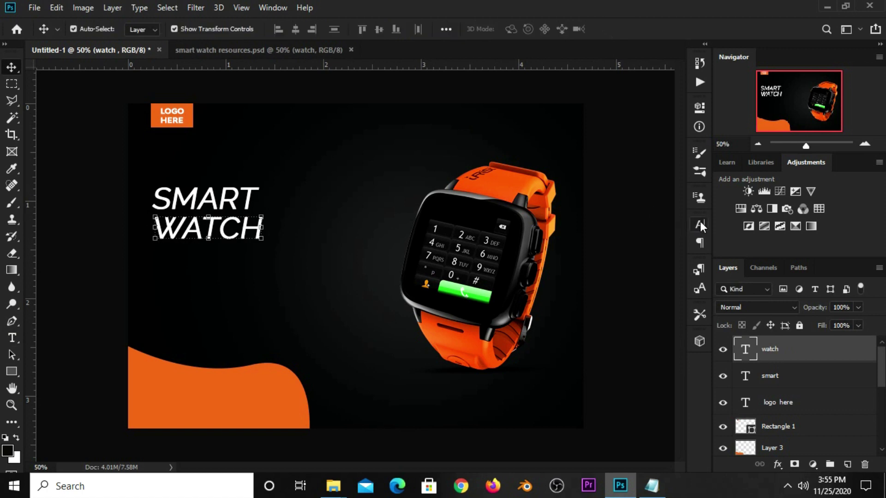
Set WATCH to Raleway Black at 25 pt.
{"action": "left_click", "coordinate": [700, 225]}
{"action": "left_click", "coordinate": [618, 242]}
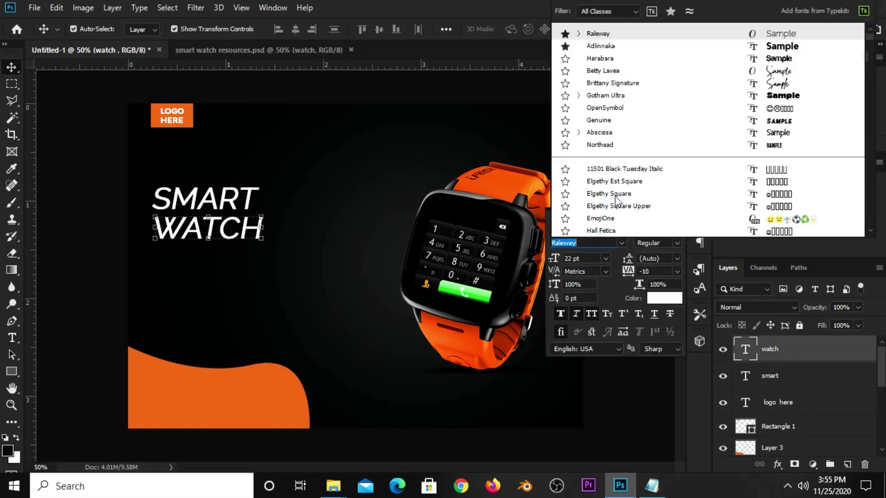
{"action": "left_click", "coordinate": [596, 34]}
{"action": "left_click", "coordinate": [594, 243]}
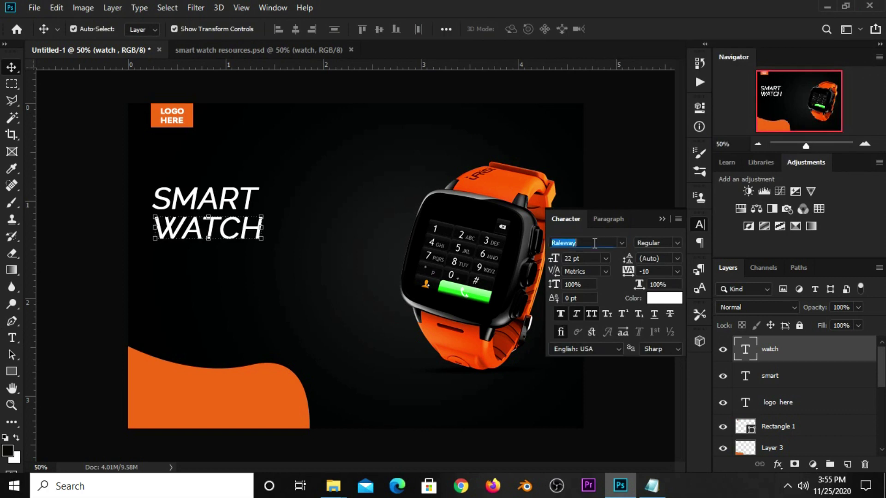
{"action": "left_click", "coordinate": [677, 242]}
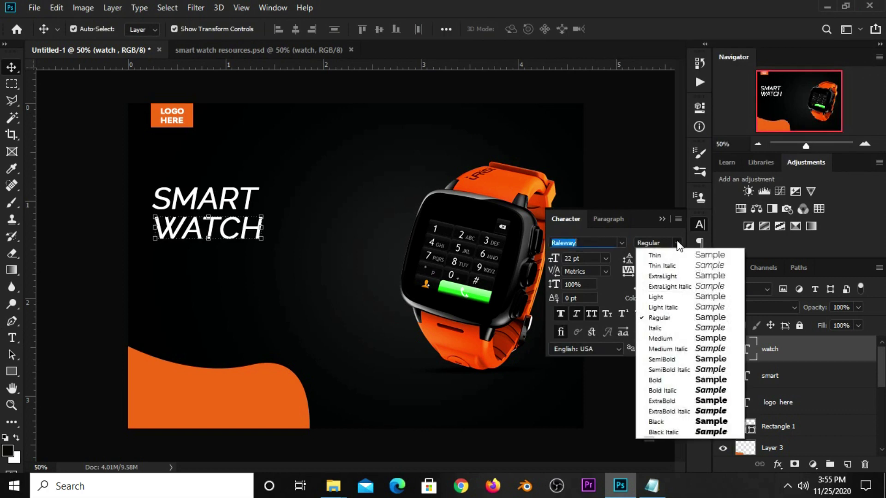
{"action": "left_click", "coordinate": [665, 422]}
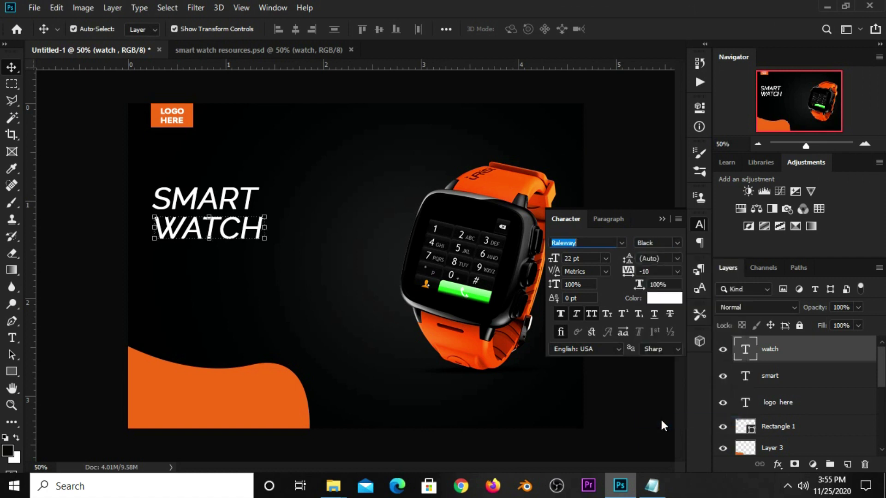
{"action": "left_click", "coordinate": [597, 260]}
{"action": "key", "text": "ctrl"}
{"action": "type", "text": "25"}
{"action": "key", "text": "Return"}
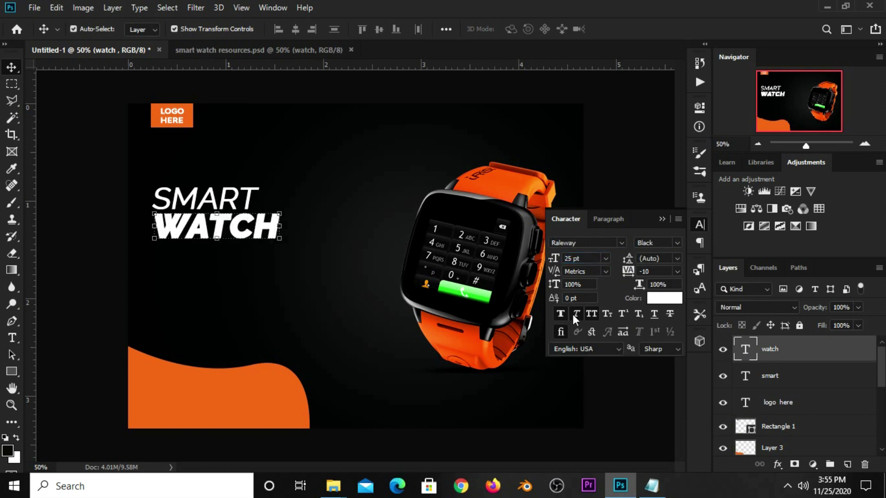
Turn off italic on WATCH and colour it the sampled orange e5691e.
{"action": "left_click", "coordinate": [573, 316]}
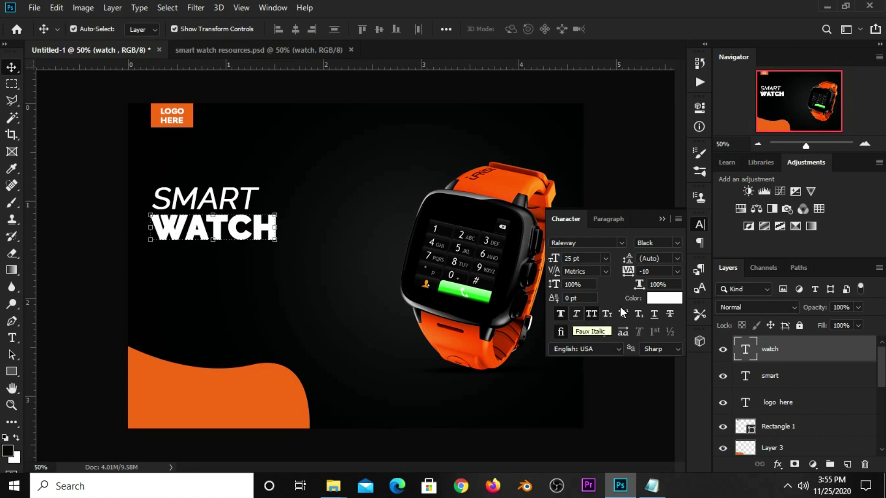
{"action": "left_click", "coordinate": [650, 298]}
{"action": "left_click", "coordinate": [155, 392]}
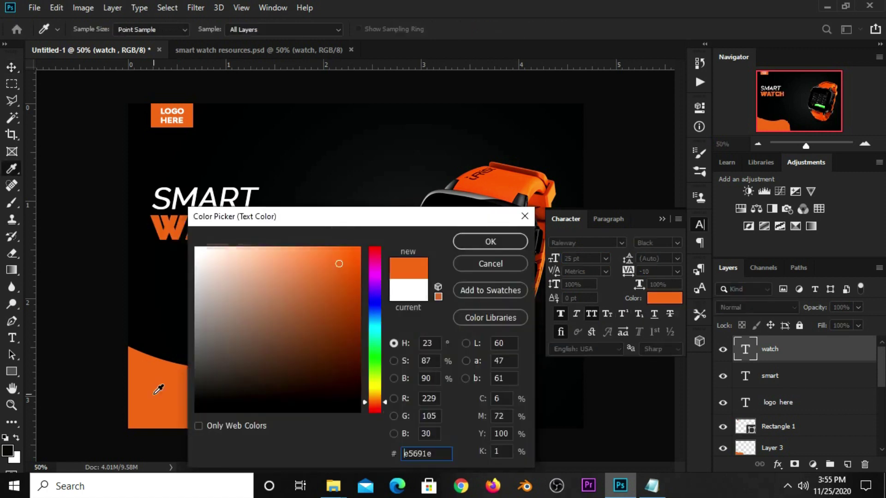
{"action": "double_click", "coordinate": [441, 454]}
{"action": "left_click", "coordinate": [487, 241]}
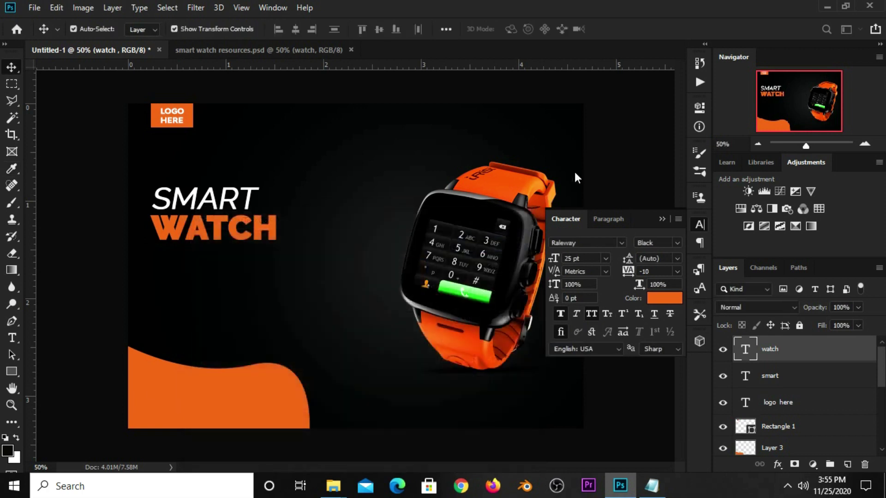
{"action": "left_click", "coordinate": [613, 157]}
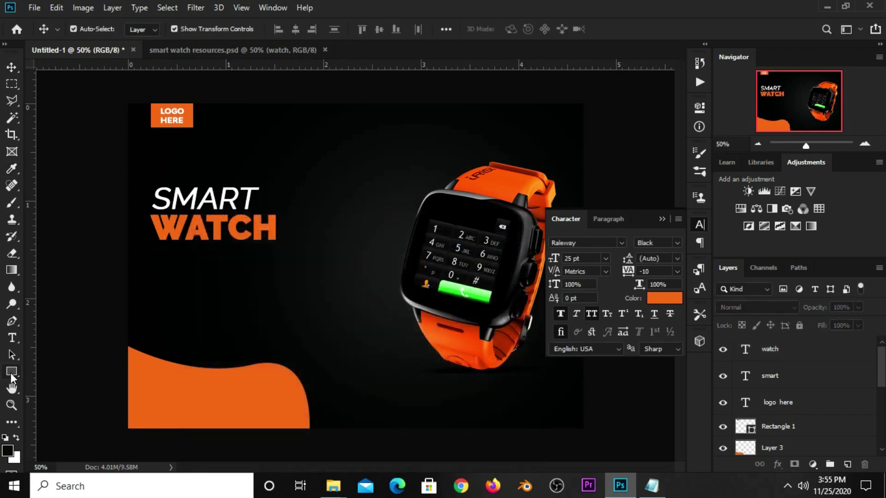
Draw a white 230×12 px rectangle bar under WATCH.
{"action": "left_click", "coordinate": [10, 373]}
{"action": "left_click", "coordinate": [39, 373]}
{"action": "left_click", "coordinate": [144, 29]}
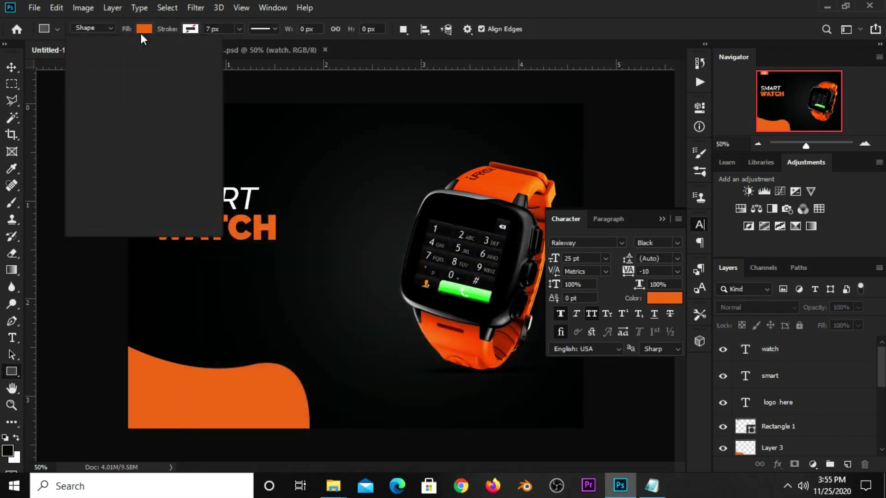
{"action": "left_click", "coordinate": [107, 97]}
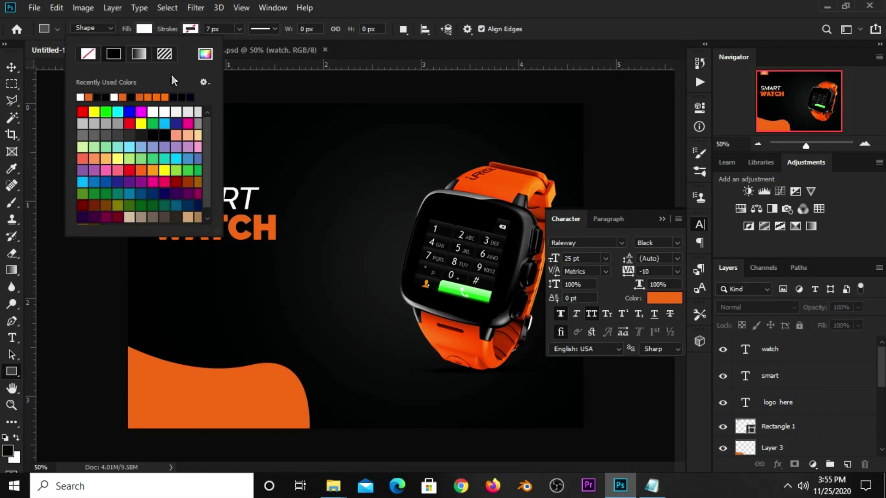
{"action": "left_click", "coordinate": [577, 27]}
{"action": "left_click_drag", "start_coordinate": [156, 248], "coordinate": [230, 253]}
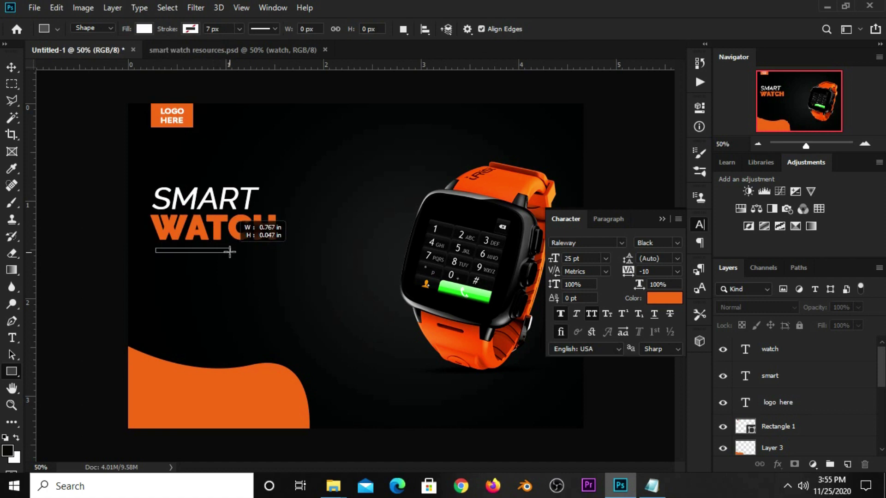
{"action": "left_click_drag", "start_coordinate": [230, 253], "coordinate": [230, 252]}
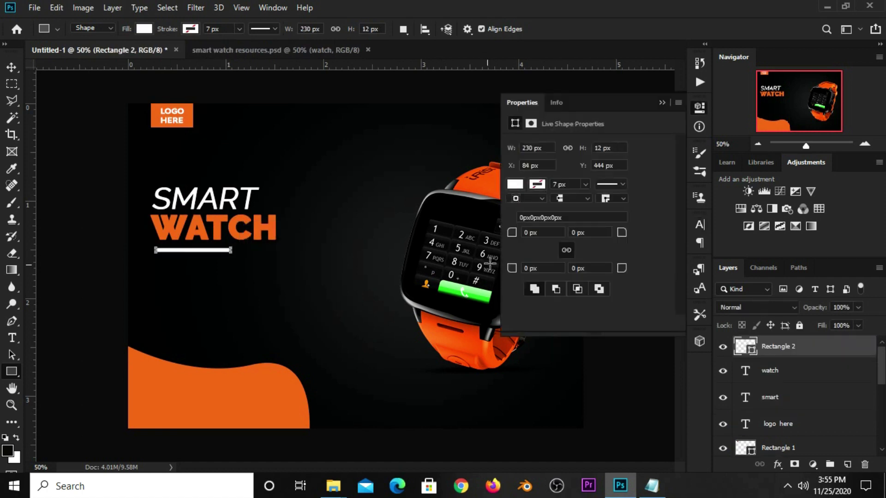
Round the bar's corners to a 6 px radius.
{"action": "left_click_drag", "start_coordinate": [619, 235], "coordinate": [640, 235]}
{"action": "left_click", "coordinate": [662, 103]}
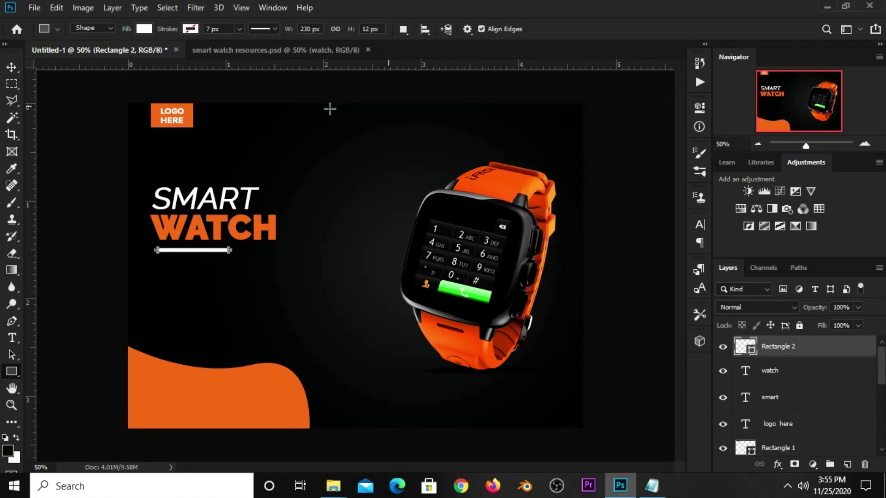
{"action": "left_click", "coordinate": [12, 67]}
{"action": "left_click", "coordinate": [63, 174]}
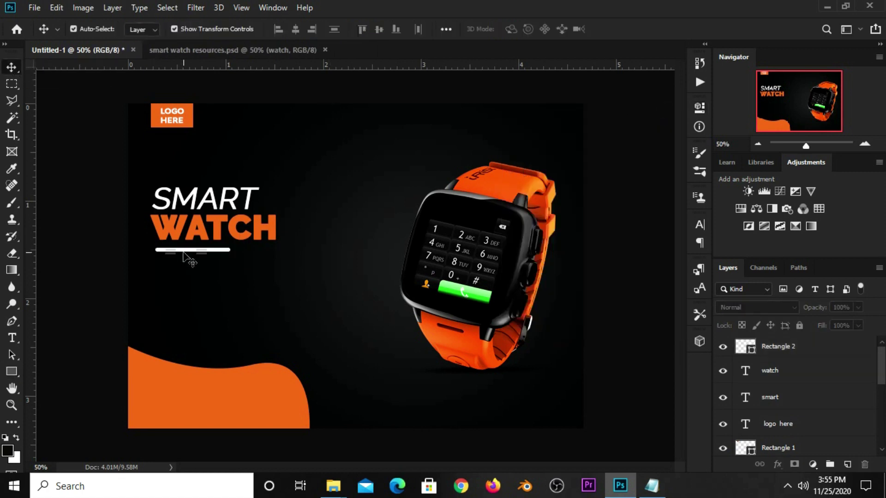
{"action": "left_click", "coordinate": [252, 50]}
Drag the Lorem ipsum text layer from smart watch resources.psd into Untitled-1, beneath the white bar.
{"action": "left_click", "coordinate": [258, 359]}
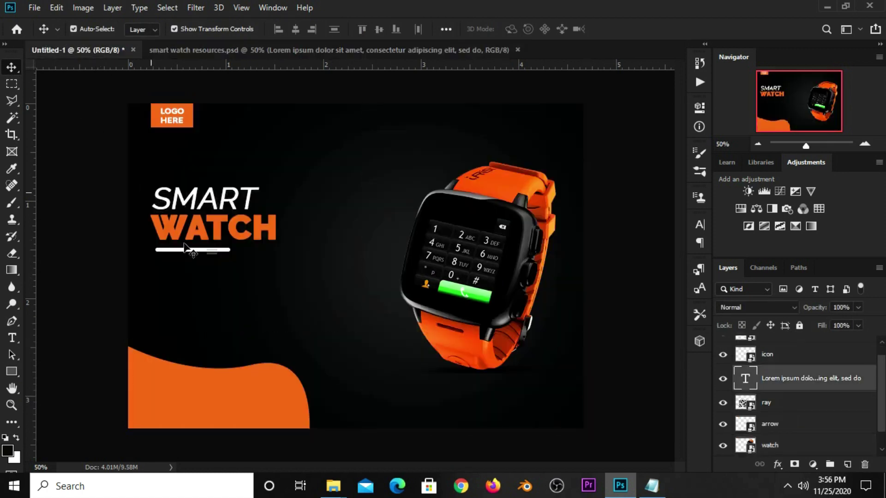
{"action": "mouse_move", "coordinate": [130, 254]}
{"action": "left_mouse_down"}
{"action": "mouse_move", "coordinate": [278, 257]}
{"action": "mouse_move", "coordinate": [202, 288]}
{"action": "mouse_move", "coordinate": [190, 280]}
{"action": "left_mouse_up"}
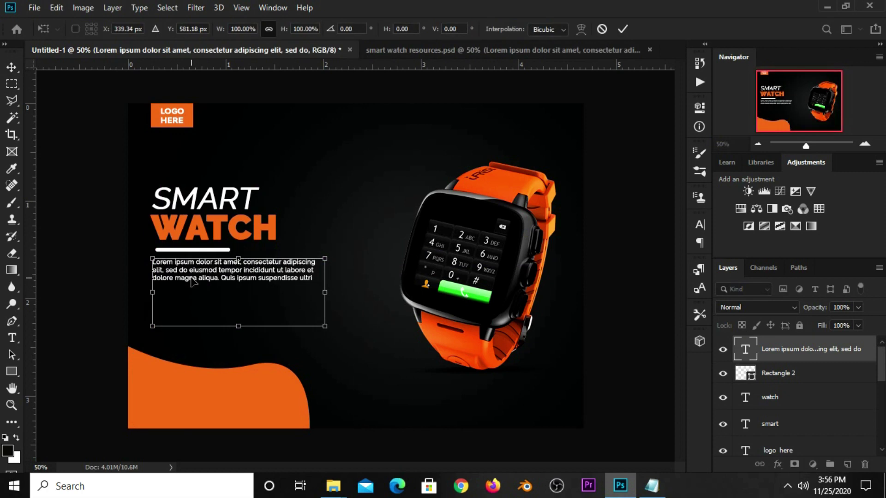
{"action": "left_click", "coordinate": [97, 306]}
{"action": "left_click", "coordinate": [96, 307]}
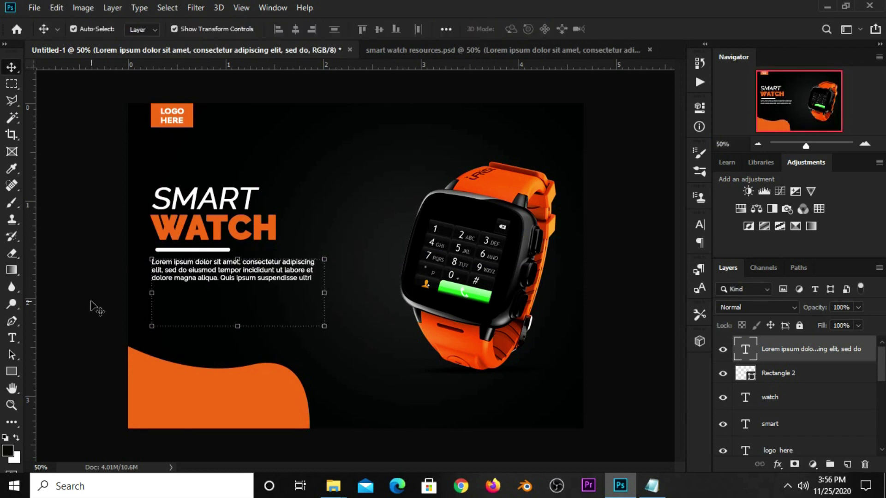
{"action": "left_click_drag", "start_coordinate": [217, 265], "coordinate": [217, 267]}
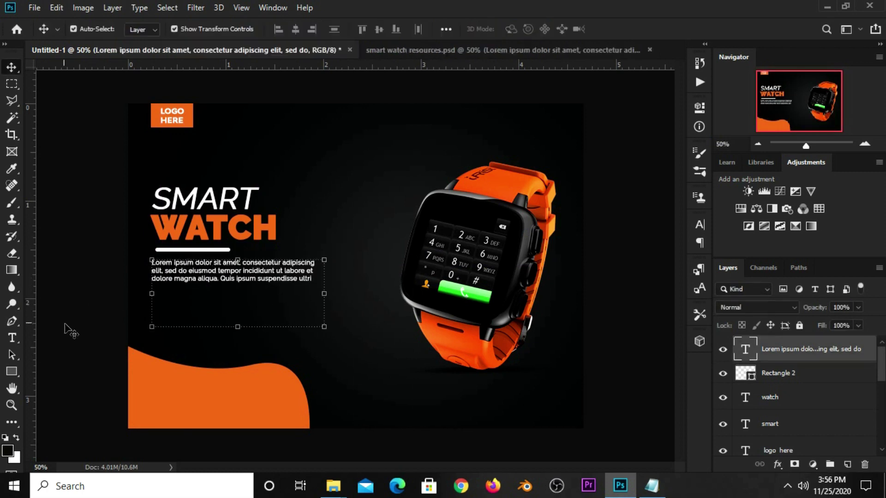
{"action": "left_click", "coordinate": [65, 331]}
Draw a 480×68 px rectangle below the paragraph and fill it with sampled orange e5691e.
{"action": "left_click", "coordinate": [7, 372]}
{"action": "left_click", "coordinate": [69, 374]}
{"action": "left_click_drag", "start_coordinate": [153, 297], "coordinate": [309, 319]}
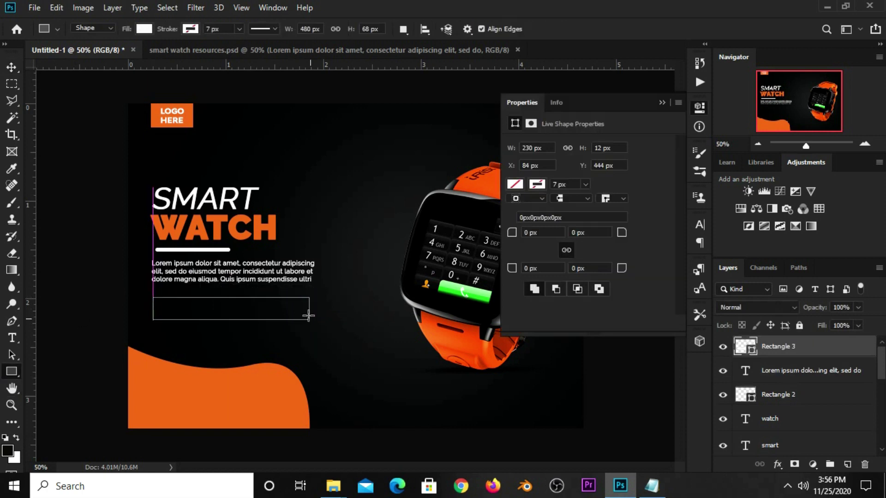
{"action": "left_click", "coordinate": [521, 184]}
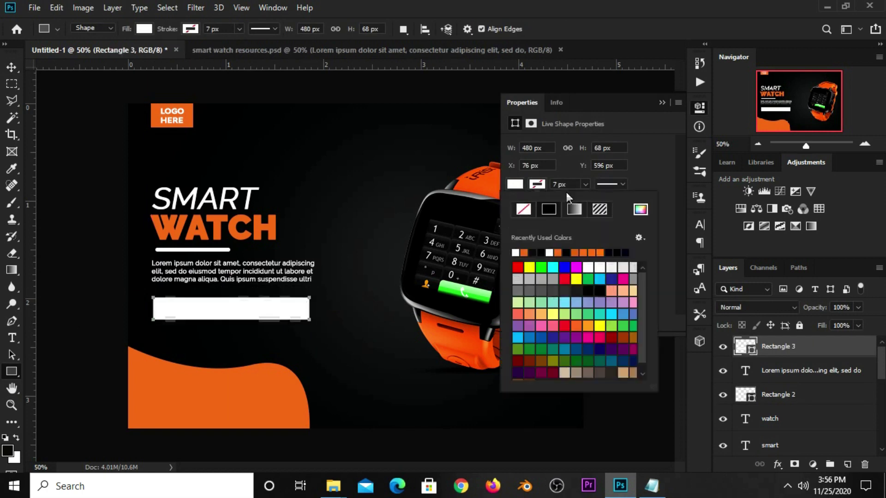
{"action": "left_click", "coordinate": [640, 210]}
{"action": "left_click", "coordinate": [175, 378]}
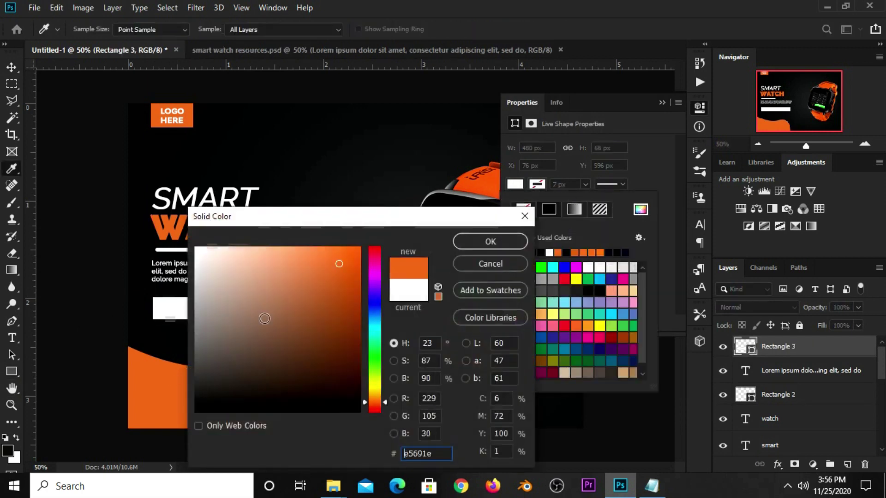
{"action": "left_click", "coordinate": [466, 242]}
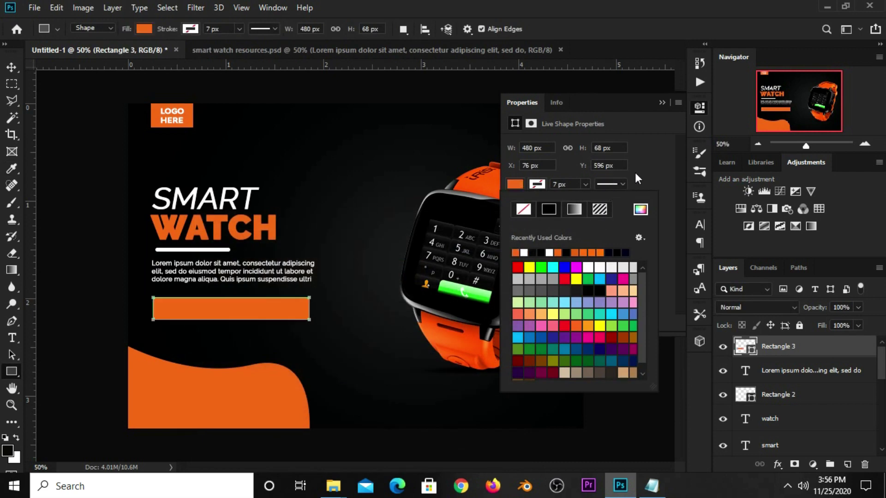
{"action": "left_click", "coordinate": [650, 163]}
{"action": "left_click", "coordinate": [663, 102]}
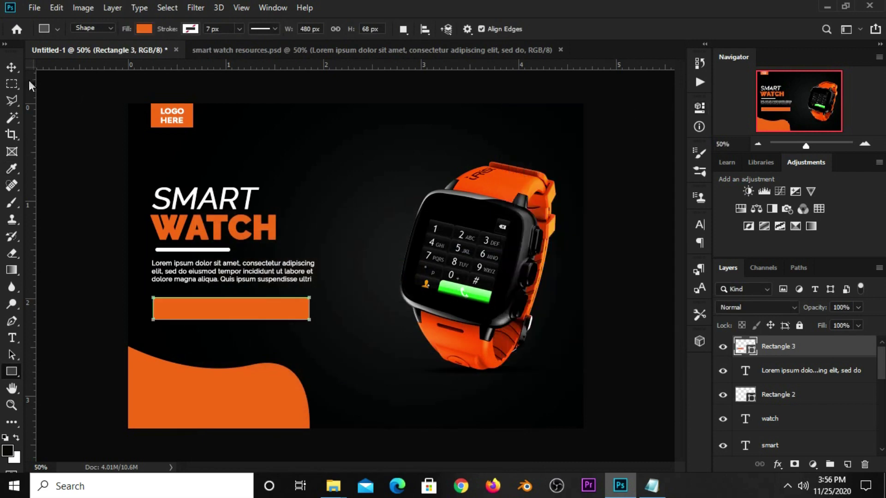
{"action": "left_click", "coordinate": [12, 66]}
{"action": "left_click", "coordinate": [87, 179]}
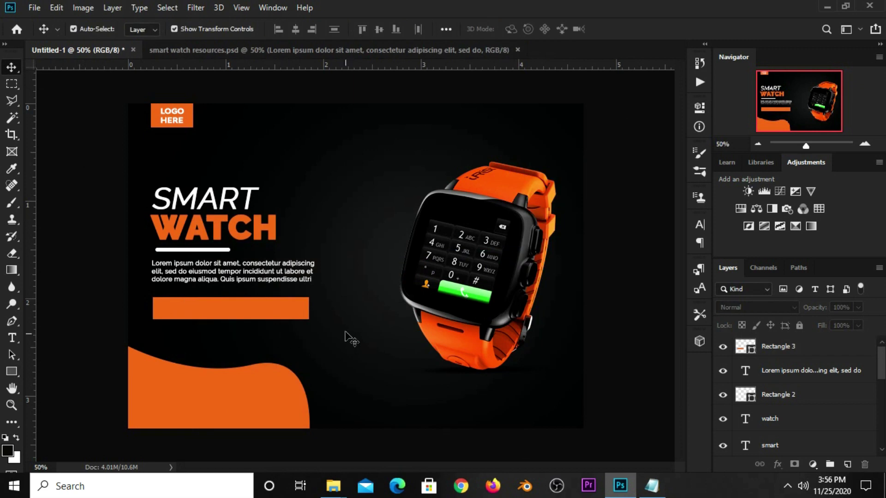
Copy the 'get up to 50%' line in Notepad, then bring Photoshop back to the front.
{"action": "left_click", "coordinate": [651, 485]}
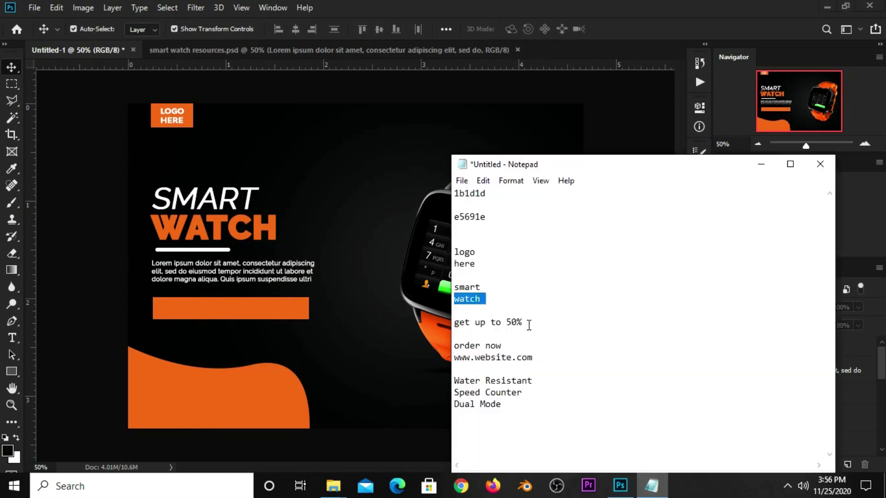
{"action": "left_click_drag", "start_coordinate": [529, 325], "coordinate": [462, 326]}
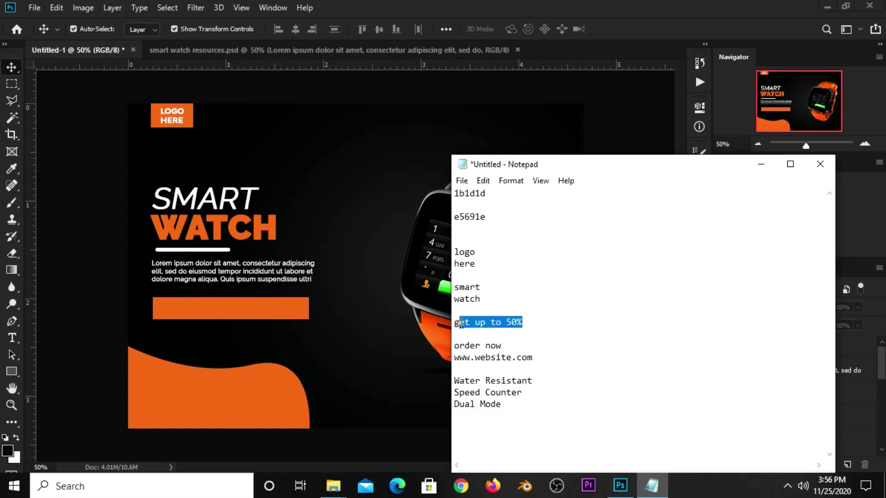
{"action": "right_click", "coordinate": [460, 323]}
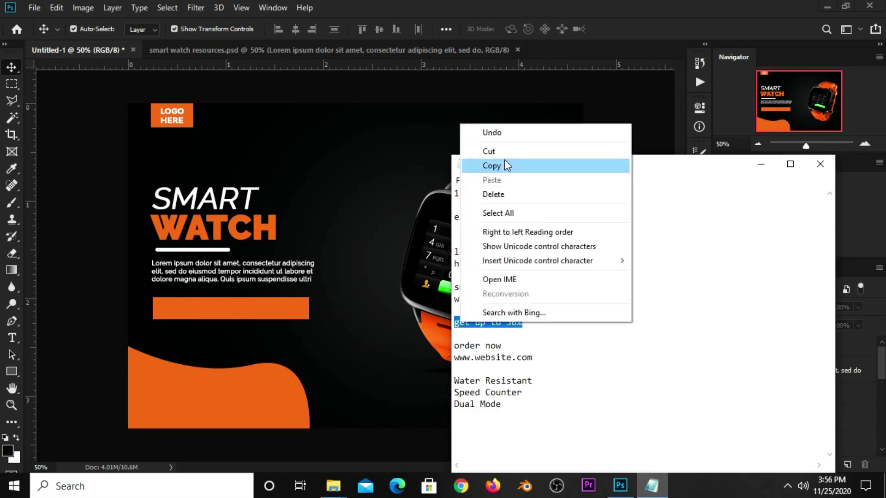
{"action": "left_click", "coordinate": [504, 166]}
{"action": "left_click", "coordinate": [595, 54]}
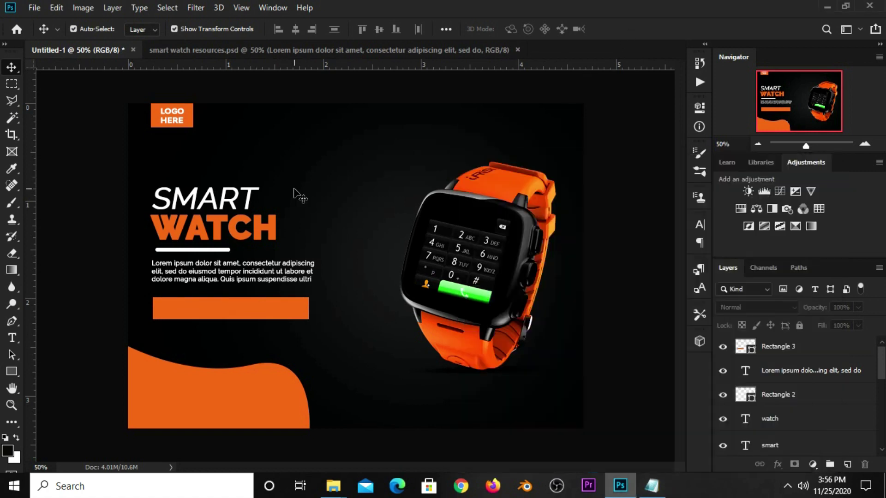
Paste the offer line as a white (ffffff) 'GET UP TO 50%' text layer above the watch.
{"action": "left_click", "coordinate": [12, 338]}
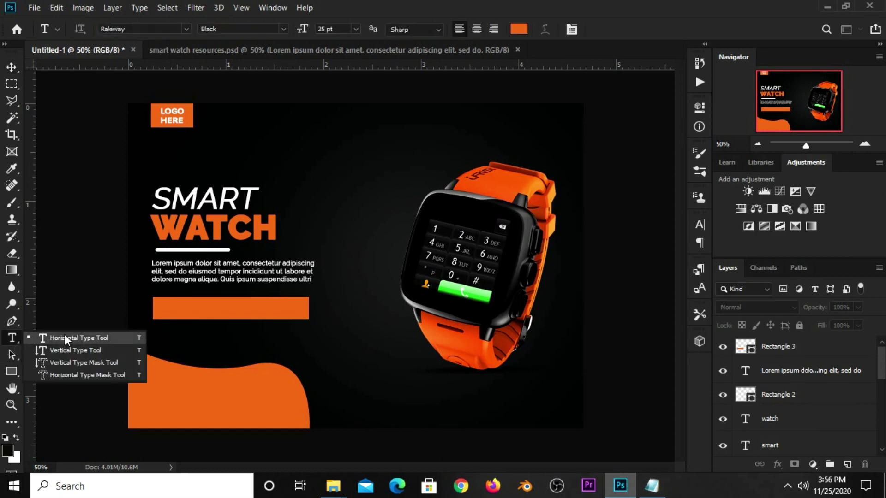
{"action": "left_click", "coordinate": [46, 336]}
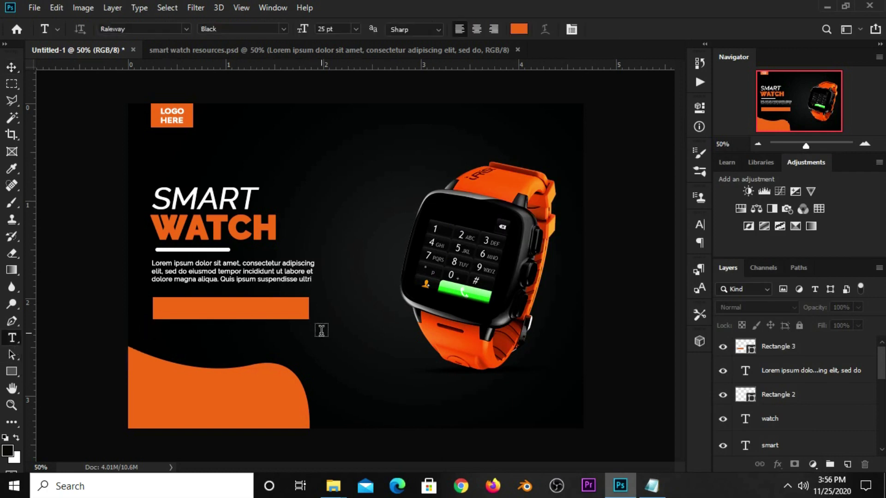
{"action": "left_click", "coordinate": [518, 29]}
{"action": "type", "text": "ffffff"}
{"action": "left_click", "coordinate": [491, 241]}
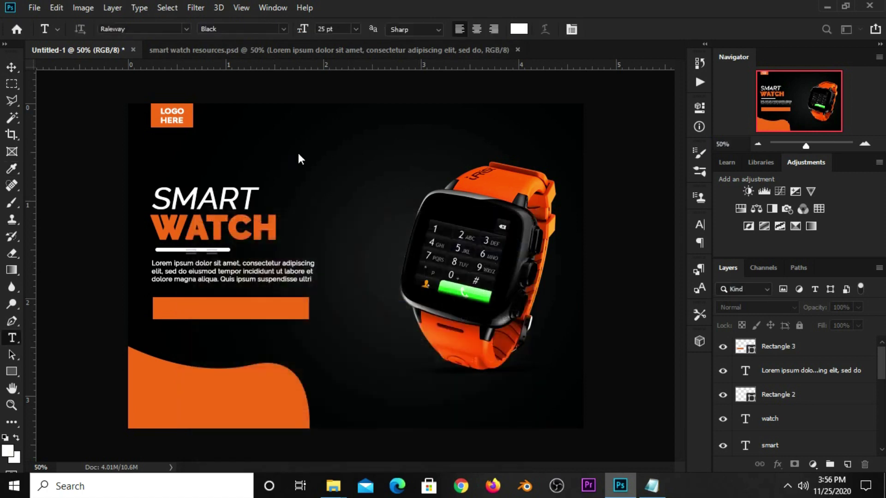
{"action": "left_click", "coordinate": [308, 156]}
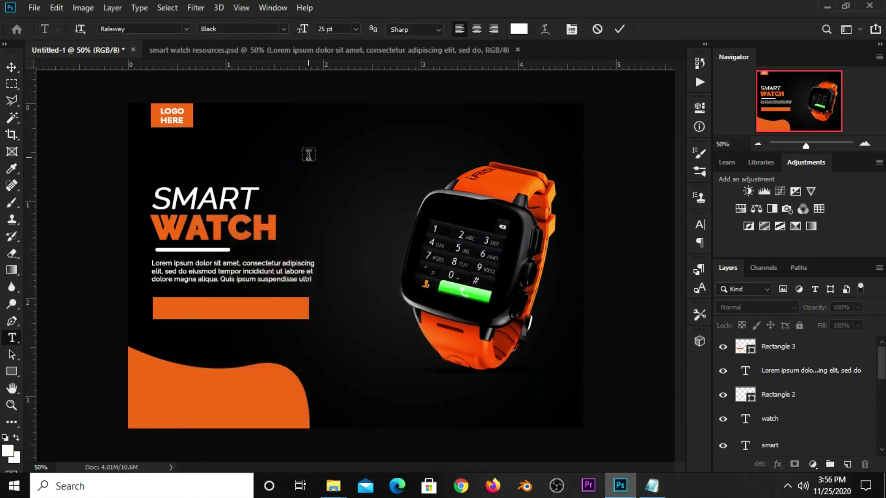
{"action": "key", "text": "ctrl+v"}
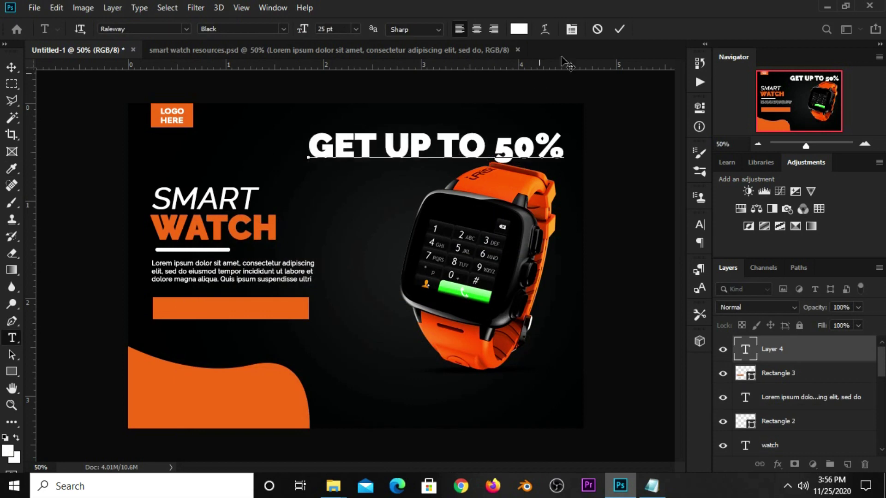
{"action": "left_click", "coordinate": [619, 29]}
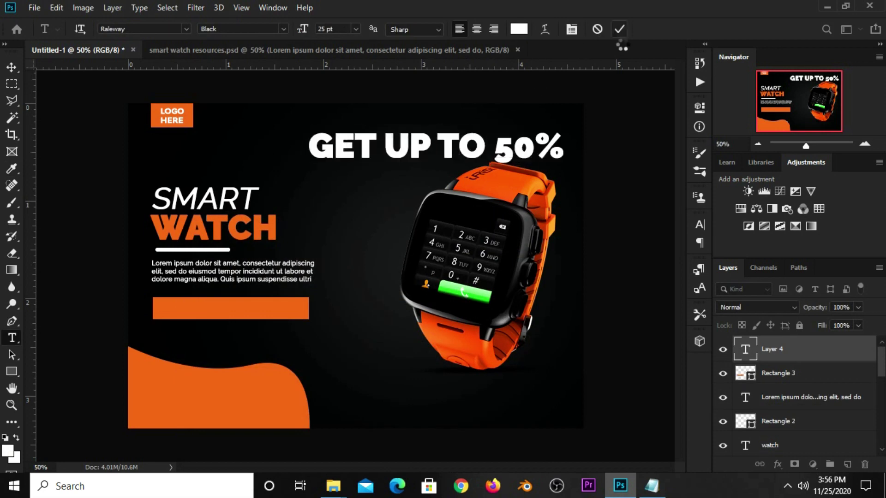
Set the GET UP TO 50% headline to Adlinnaka Bold at 14 pt.
{"action": "left_click", "coordinate": [697, 226]}
{"action": "left_click", "coordinate": [620, 243]}
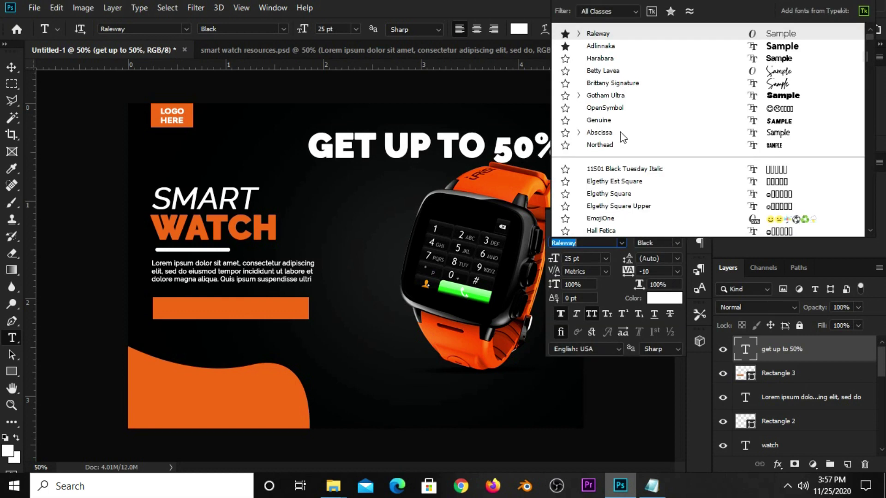
{"action": "left_click", "coordinate": [604, 48]}
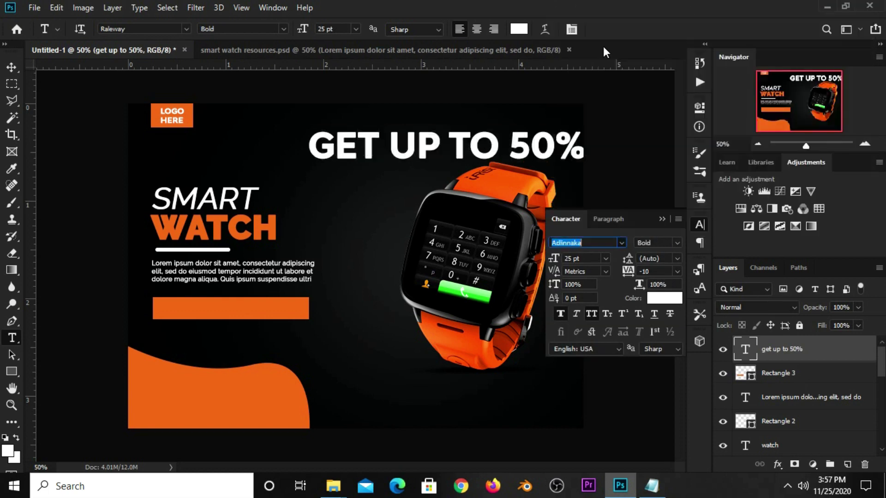
{"action": "left_click", "coordinate": [583, 257]}
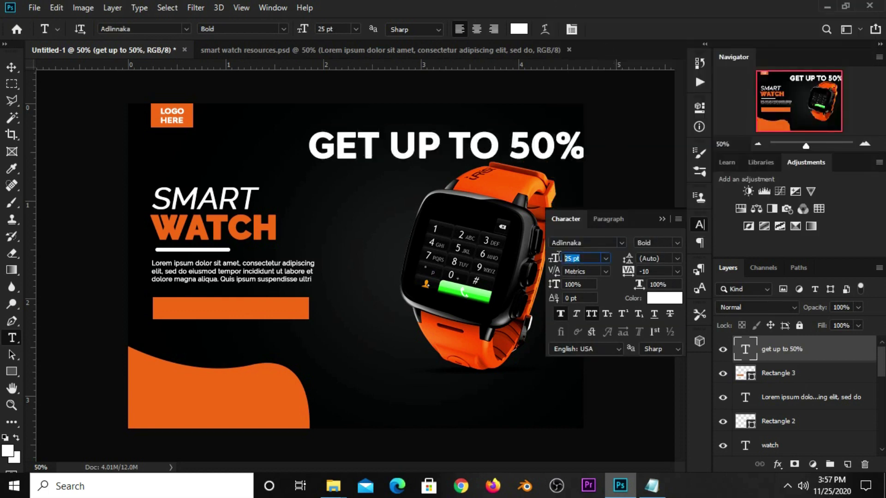
{"action": "type", "text": "14"}
{"action": "double_click", "coordinate": [567, 259]}
{"action": "key", "text": "Return"}
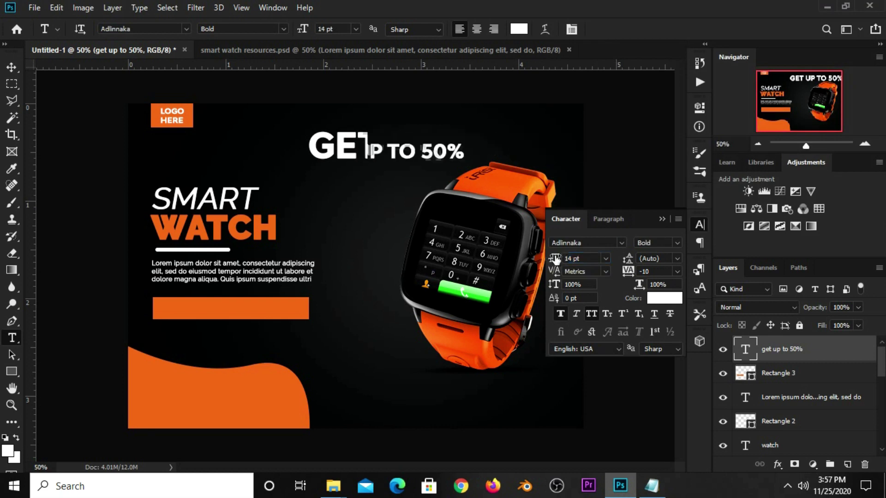
{"action": "left_click", "coordinate": [664, 219]}
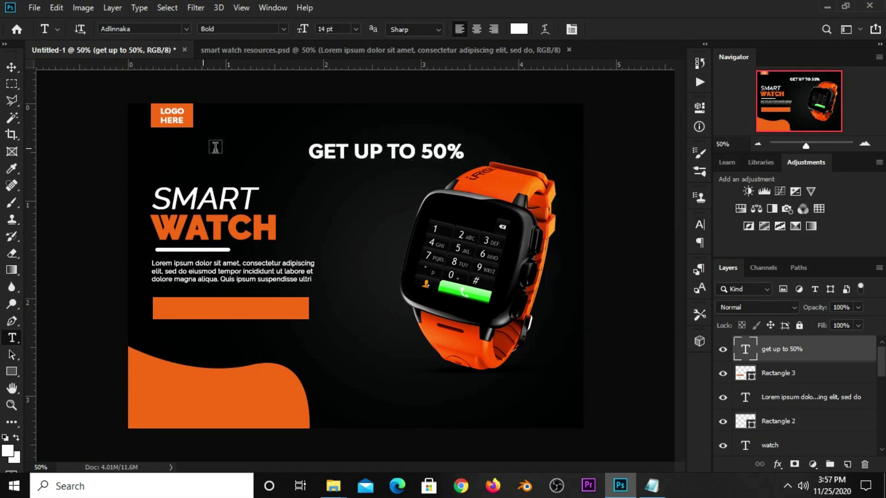
{"action": "left_click", "coordinate": [10, 69]}
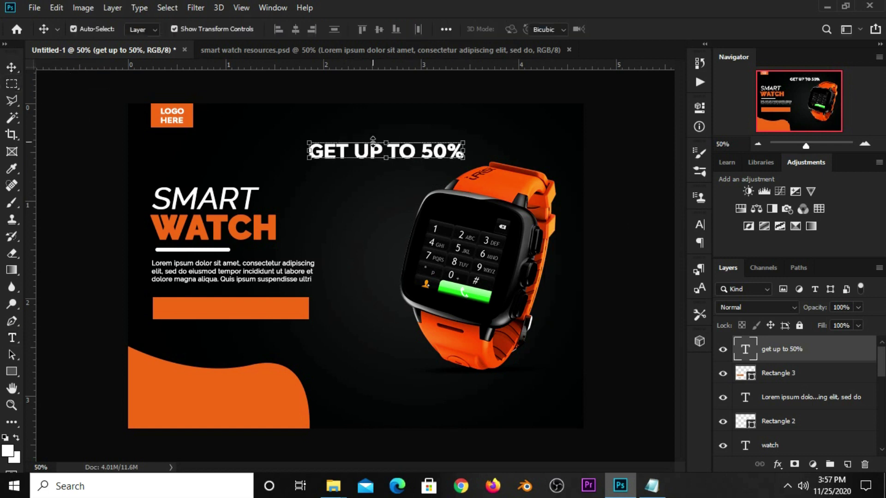
Move the GET UP TO 50% text onto the orange bar and nudge it slightly right.
{"action": "key", "text": "ctrl+t"}
{"action": "mouse_move", "coordinate": [424, 151]}
{"action": "left_mouse_down"}
{"action": "mouse_move", "coordinate": [323, 319]}
{"action": "mouse_move", "coordinate": [300, 325]}
{"action": "mouse_move", "coordinate": [259, 314]}
{"action": "left_mouse_up"}
{"action": "key", "text": "Return"}
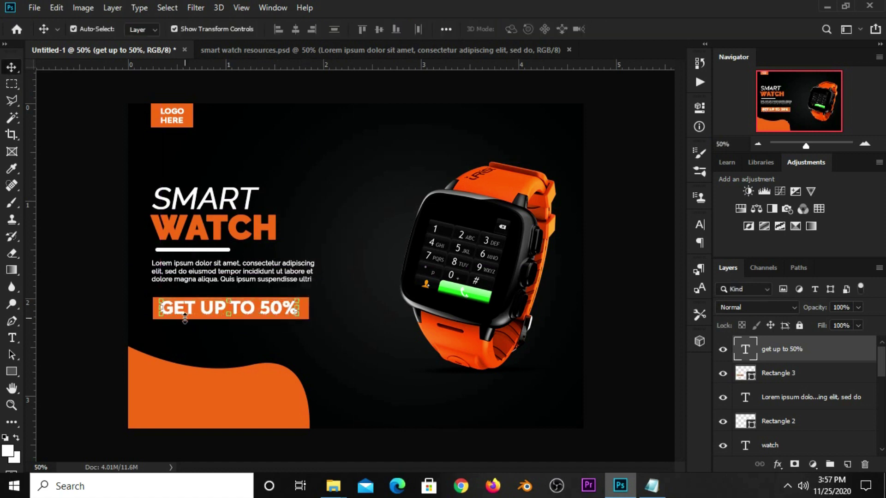
{"action": "left_click_drag", "start_coordinate": [201, 317], "coordinate": [203, 317]}
Set 'GET UP TO' to Raleway Regular with Faux Bold off, leaving 50% bold.
{"action": "left_click_drag", "start_coordinate": [13, 340], "coordinate": [38, 338]}
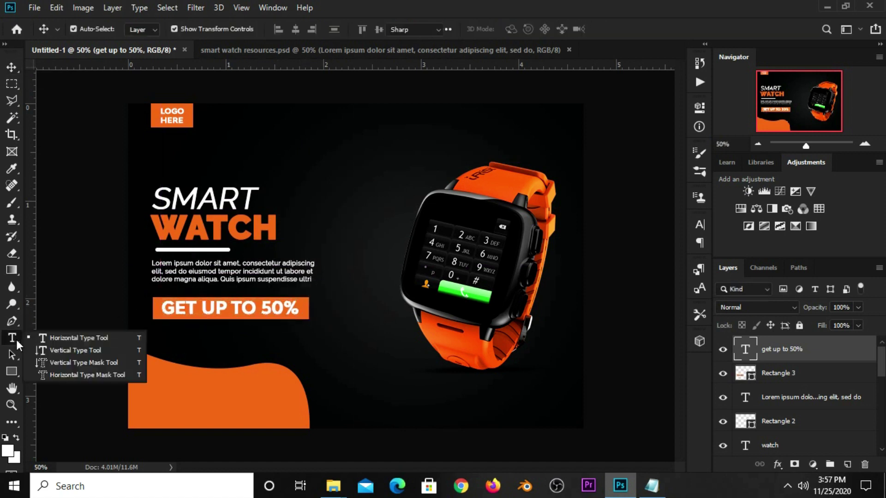
{"action": "left_click_drag", "start_coordinate": [259, 307], "coordinate": [162, 307]}
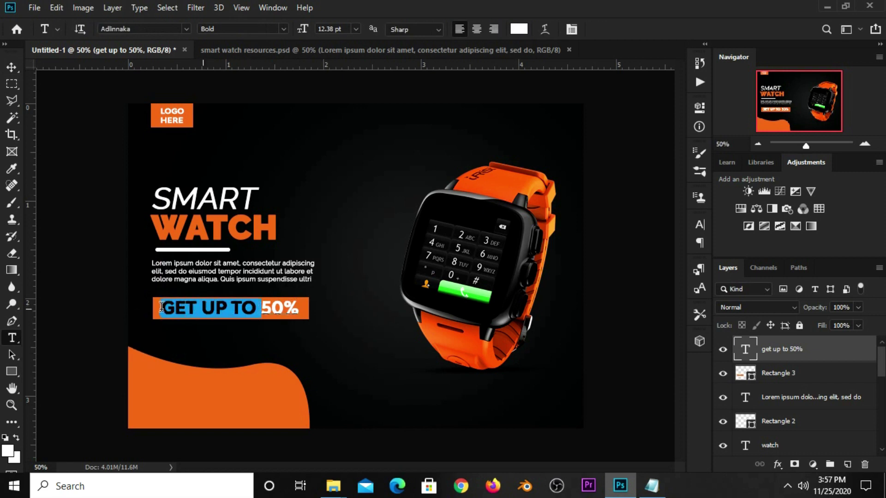
{"action": "left_click", "coordinate": [699, 226]}
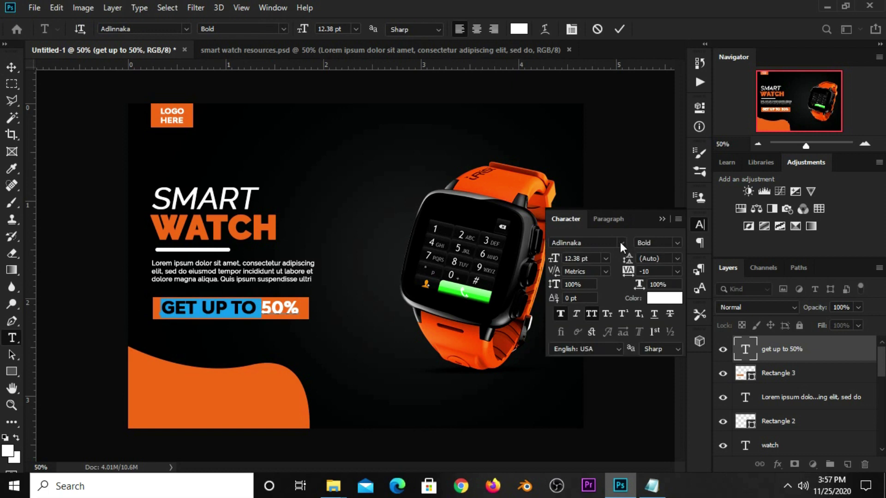
{"action": "left_click", "coordinate": [621, 243]}
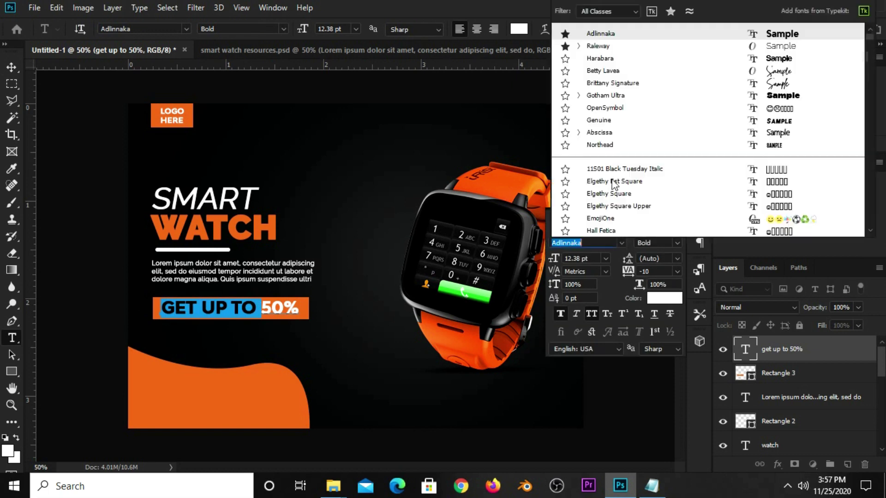
{"action": "left_click", "coordinate": [602, 46]}
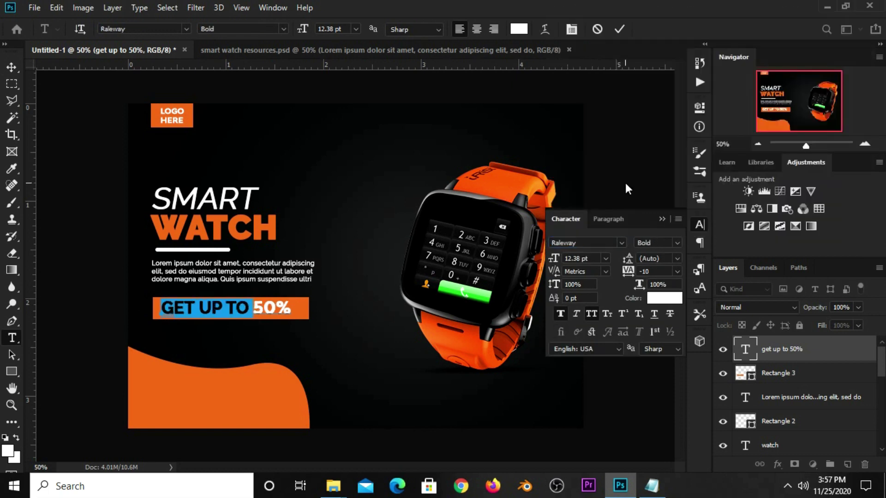
{"action": "left_click", "coordinate": [673, 239]}
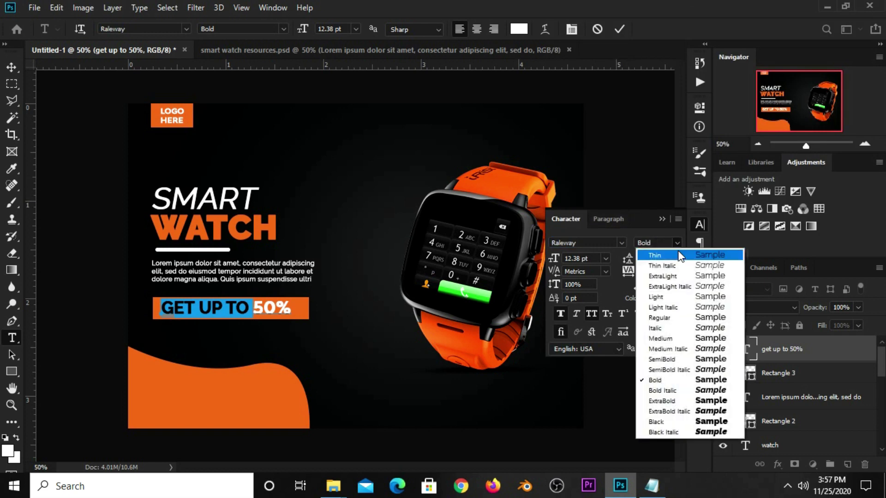
{"action": "left_click", "coordinate": [671, 318]}
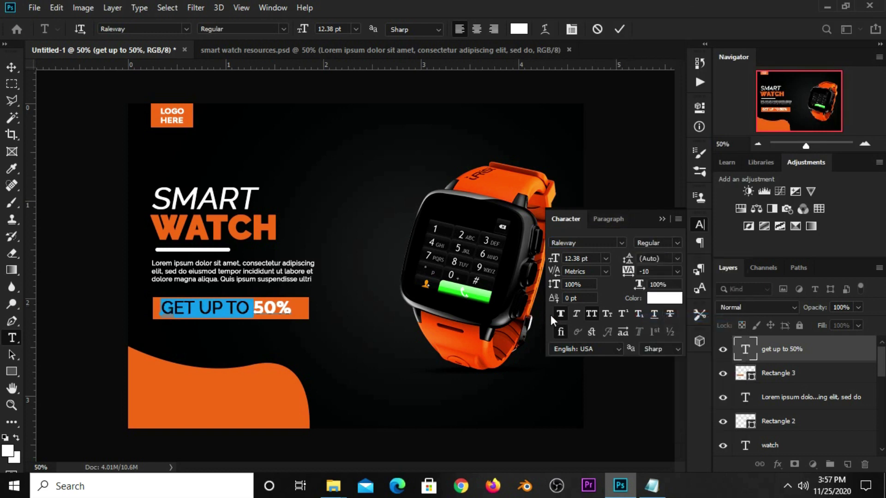
{"action": "left_click", "coordinate": [564, 313]}
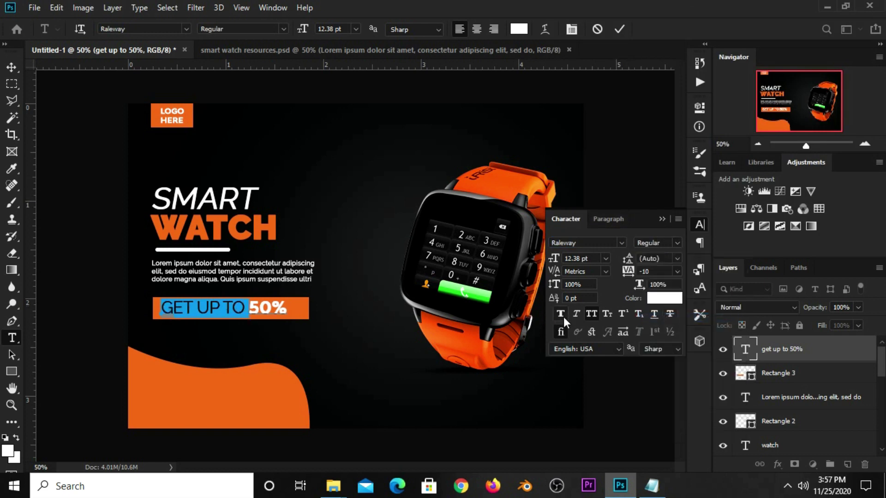
{"action": "left_click", "coordinate": [662, 219]}
{"action": "left_click", "coordinate": [619, 29]}
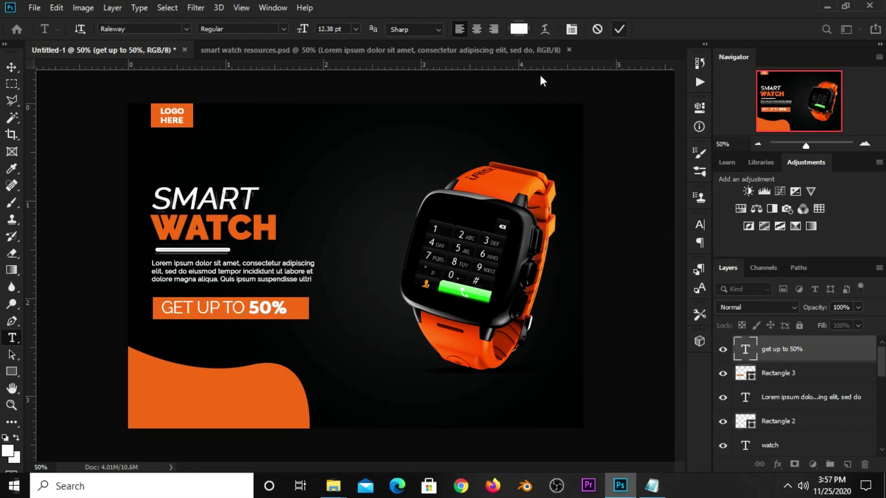
{"action": "left_click", "coordinate": [13, 67]}
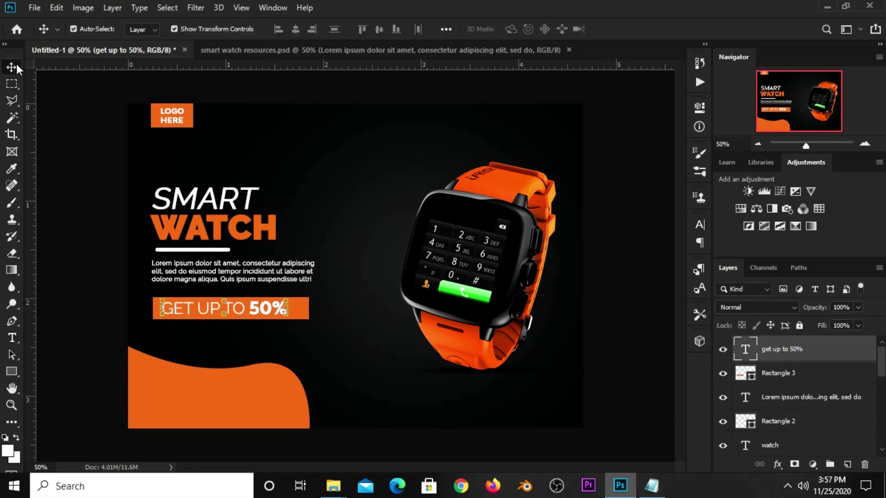
Align the offer text and Rectangle 3 by vertical and horizontal centres.
{"action": "left_click", "coordinate": [62, 115]}
{"action": "left_click", "coordinate": [283, 311]}
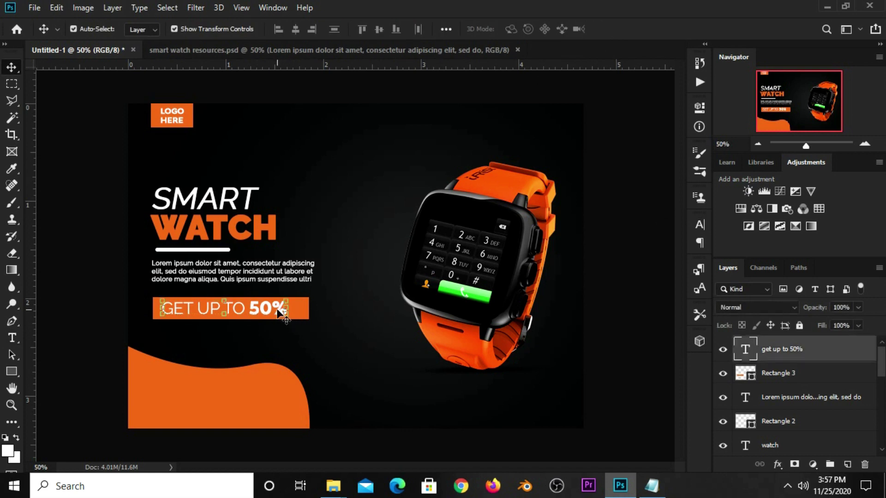
{"action": "left_click", "coordinate": [776, 372], "text": "shift"}
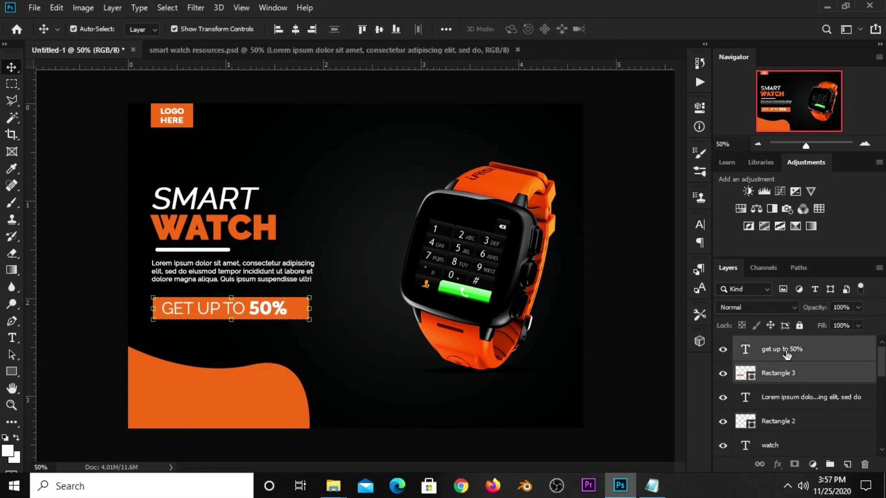
{"action": "left_click", "coordinate": [443, 31]}
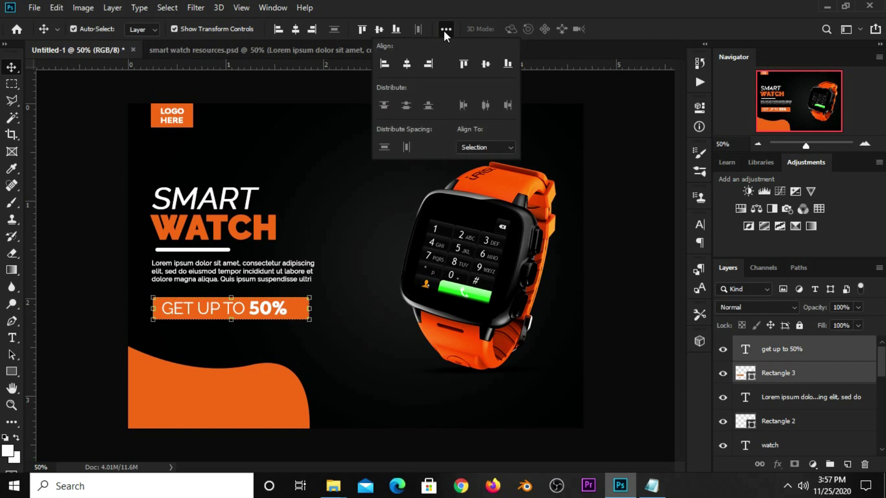
{"action": "left_click", "coordinate": [490, 64]}
{"action": "left_click", "coordinate": [407, 64]}
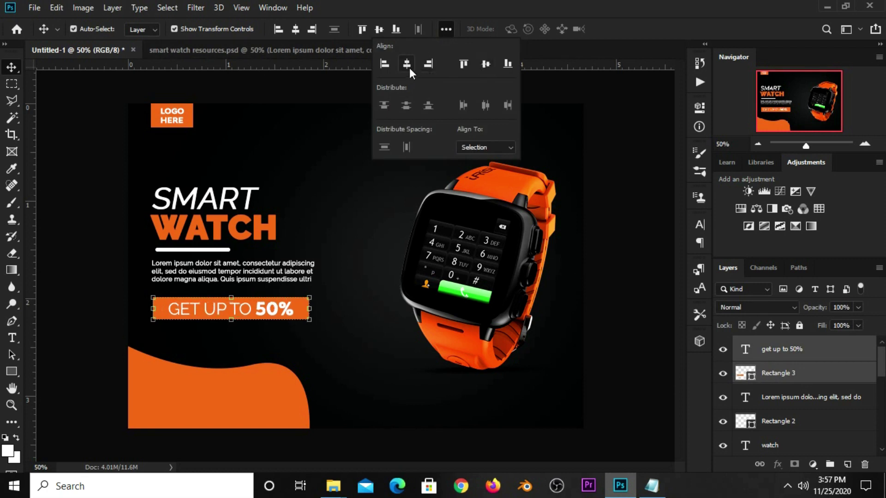
{"action": "left_click", "coordinate": [596, 159]}
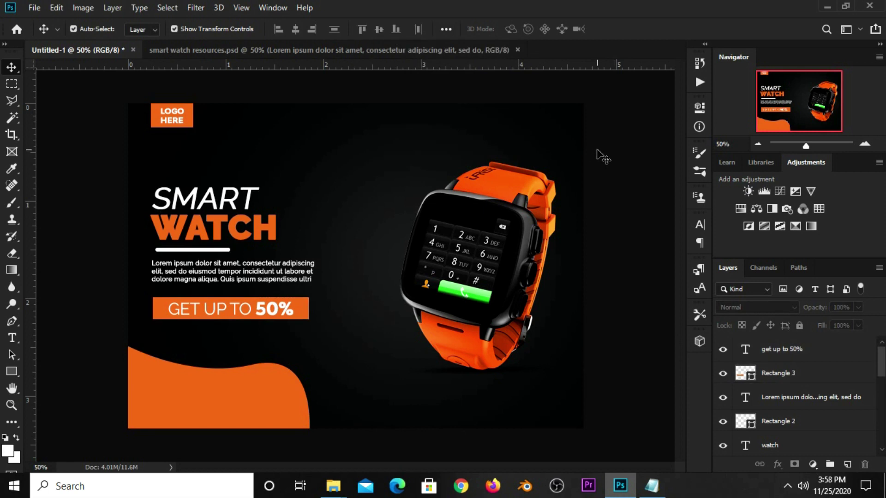
{"action": "left_click", "coordinate": [160, 49]}
Drag the ray layer from smart watch resources.psd into the banner and scale it over the watch.
{"action": "left_click", "coordinate": [268, 219]}
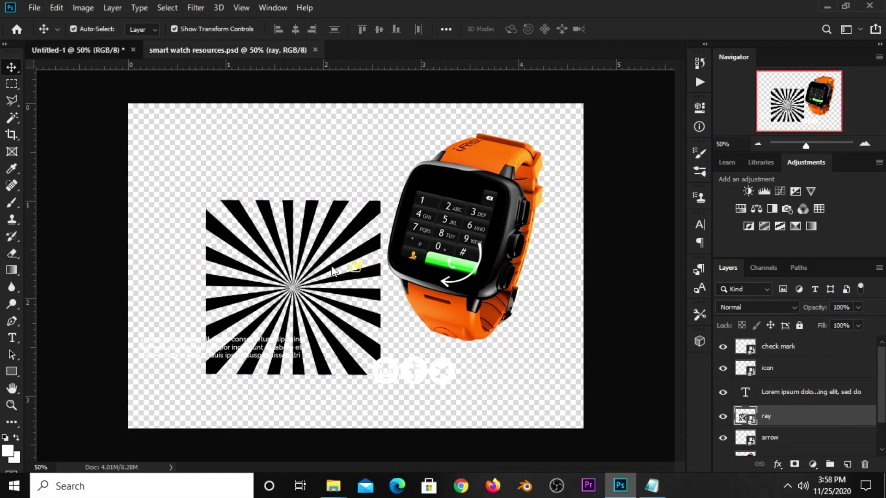
{"action": "left_click", "coordinate": [106, 50]}
{"action": "left_click_drag", "start_coordinate": [478, 284], "coordinate": [364, 217]}
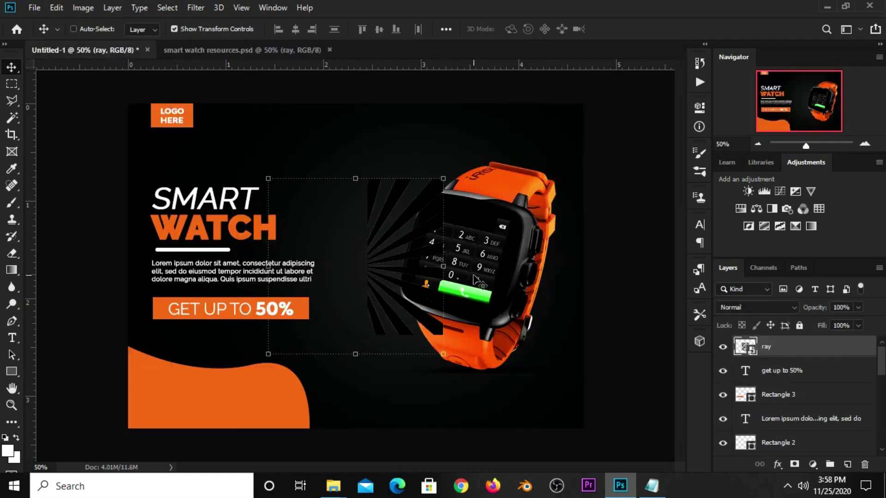
{"action": "key", "text": "ctrl+t"}
{"action": "left_click_drag", "start_coordinate": [356, 179], "coordinate": [356, 127]}
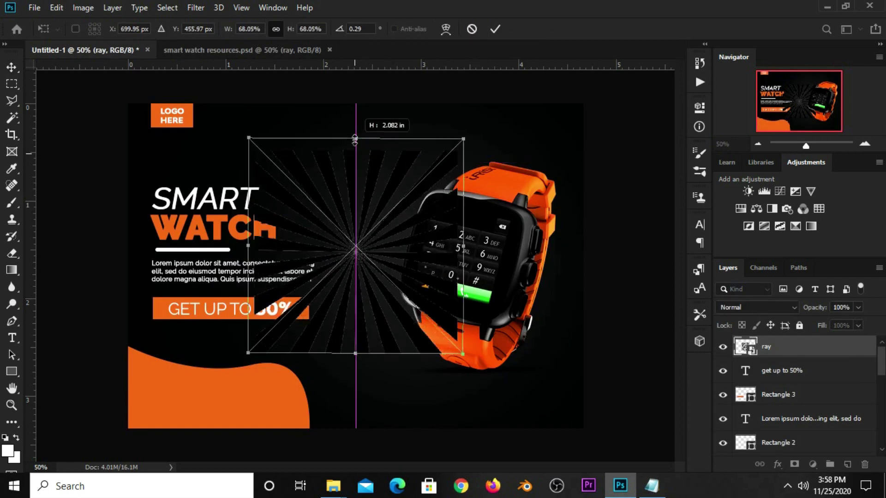
{"action": "left_click_drag", "start_coordinate": [355, 349], "coordinate": [354, 371]}
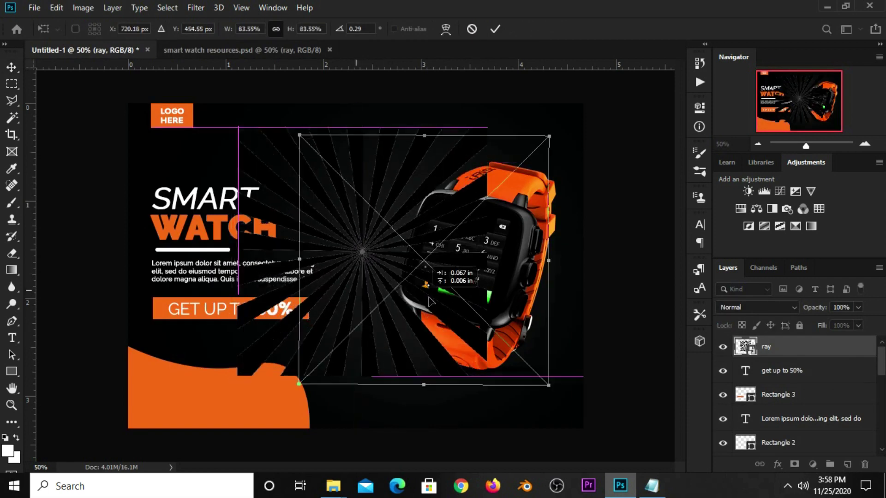
{"action": "left_click_drag", "start_coordinate": [344, 332], "coordinate": [463, 340]}
{"action": "left_click_drag", "start_coordinate": [477, 384], "coordinate": [476, 412]}
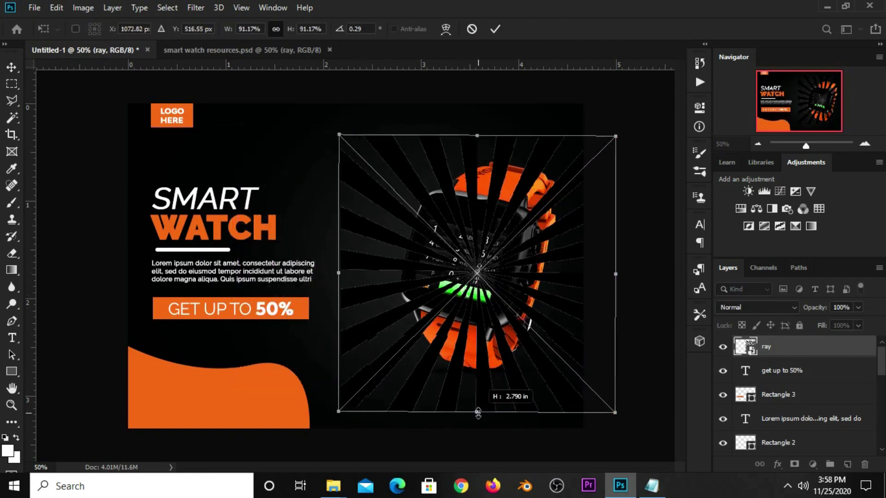
{"action": "left_click_drag", "start_coordinate": [478, 138], "coordinate": [478, 123]}
{"action": "left_click_drag", "start_coordinate": [484, 226], "coordinate": [464, 224]}
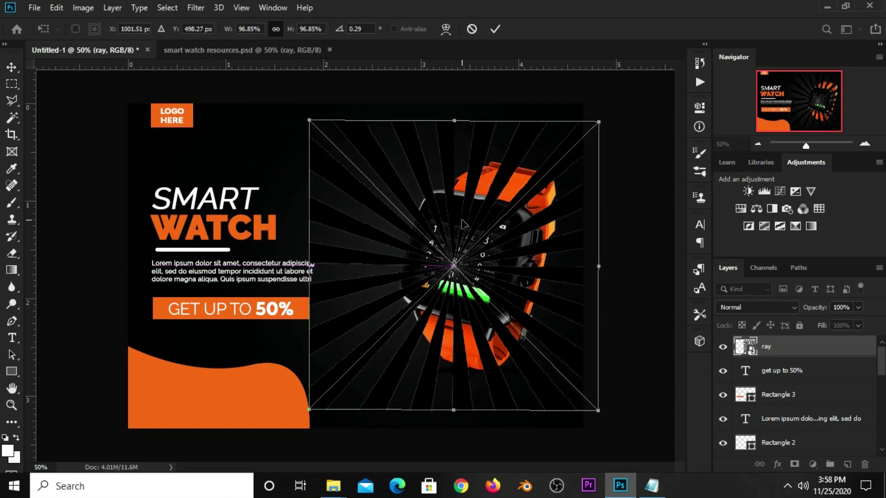
{"action": "left_click", "coordinate": [495, 28]}
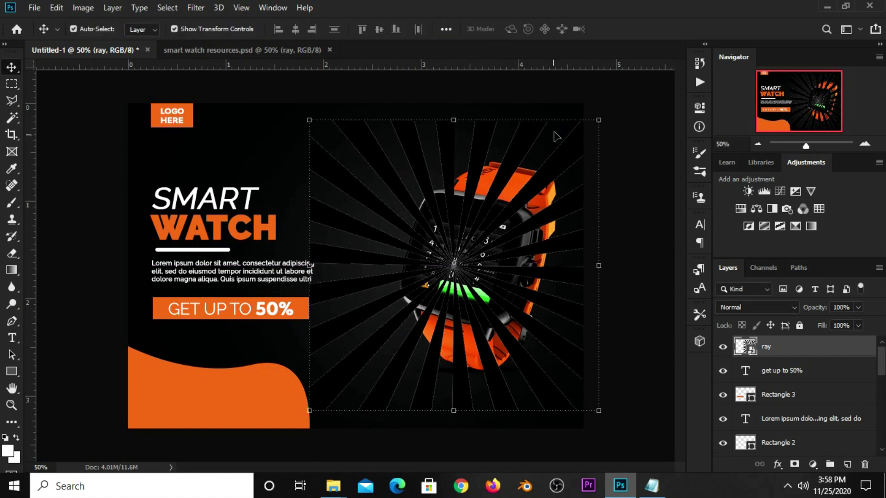
Move the ray layer down to just above Curves 1 and set its blend mode to Lighten.
{"action": "left_click_drag", "start_coordinate": [794, 357], "coordinate": [793, 475]}
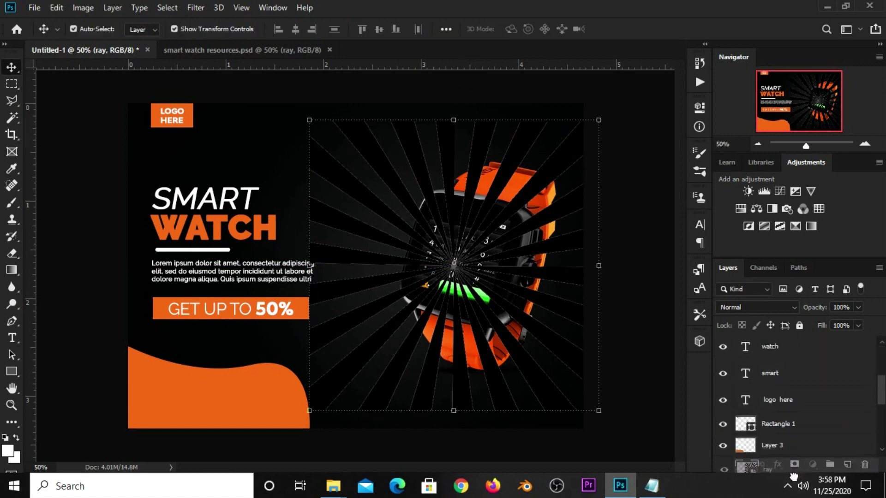
{"action": "left_click_drag", "start_coordinate": [793, 475], "coordinate": [780, 364]}
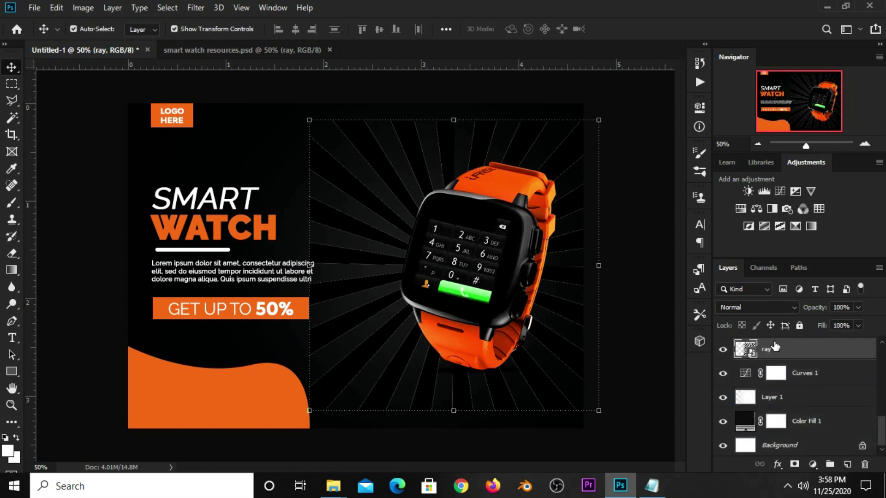
{"action": "left_click", "coordinate": [721, 350]}
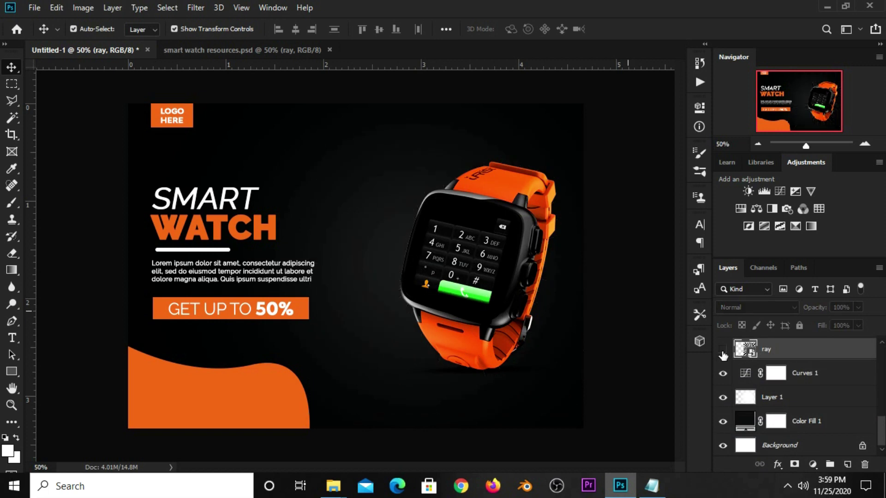
{"action": "left_click", "coordinate": [722, 350]}
{"action": "left_click", "coordinate": [742, 307]}
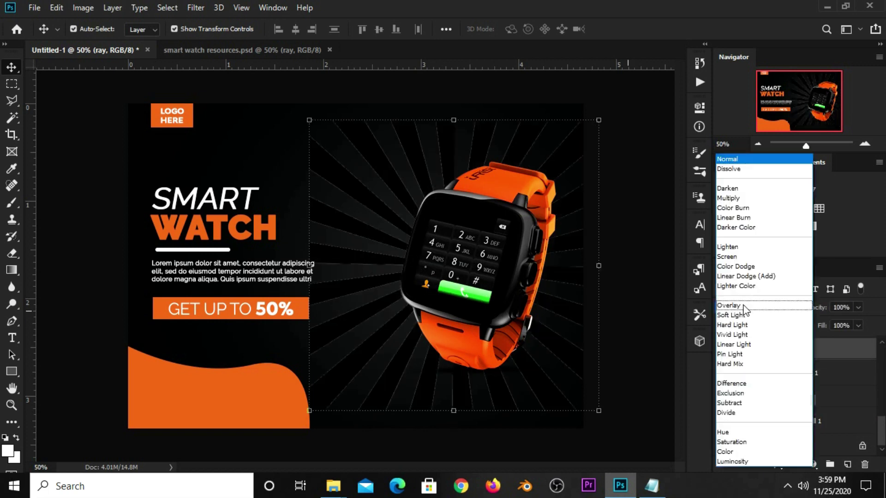
{"action": "left_click", "coordinate": [735, 248]}
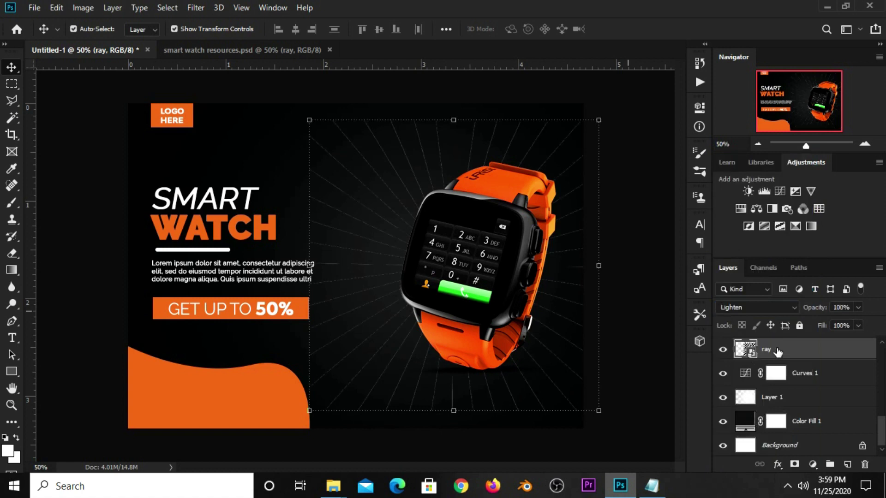
Add a layer mask to the ray layer and set the Brush roundness to 100%.
{"action": "left_click", "coordinate": [794, 464]}
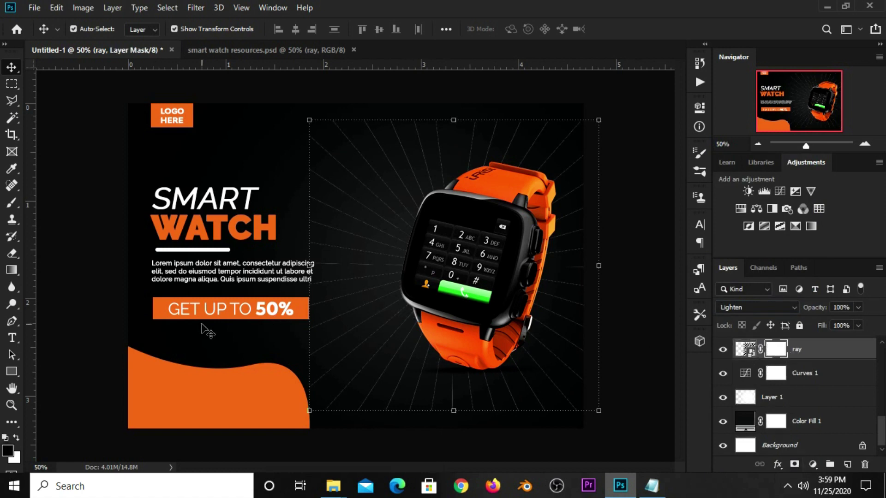
{"action": "left_click", "coordinate": [12, 203]}
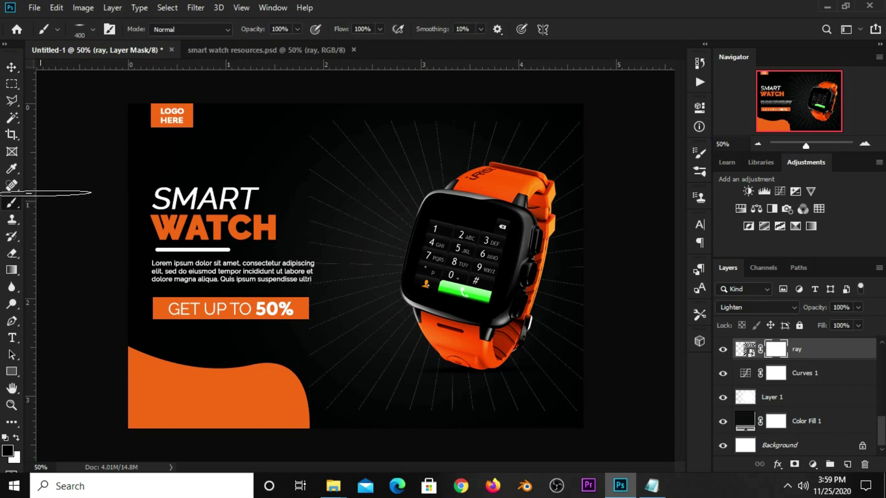
{"action": "right_click", "coordinate": [10, 207]}
{"action": "left_click", "coordinate": [49, 203]}
{"action": "left_click", "coordinate": [693, 153]}
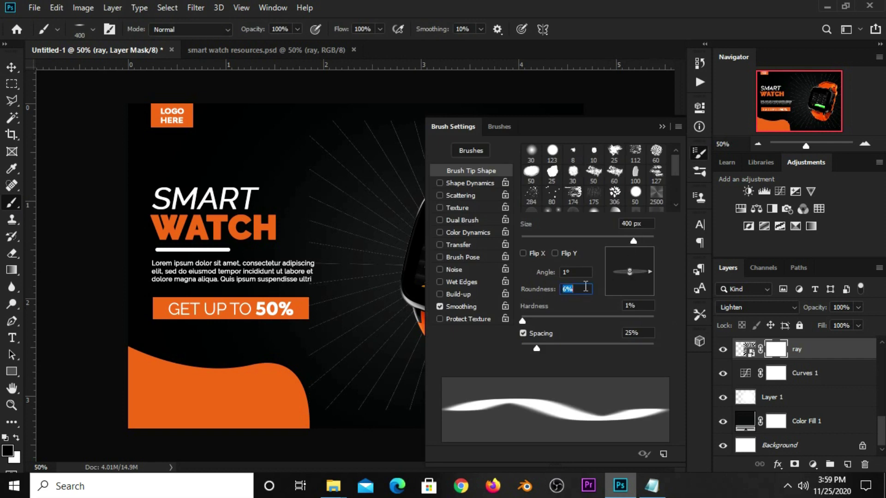
{"action": "type", "text": "100"}
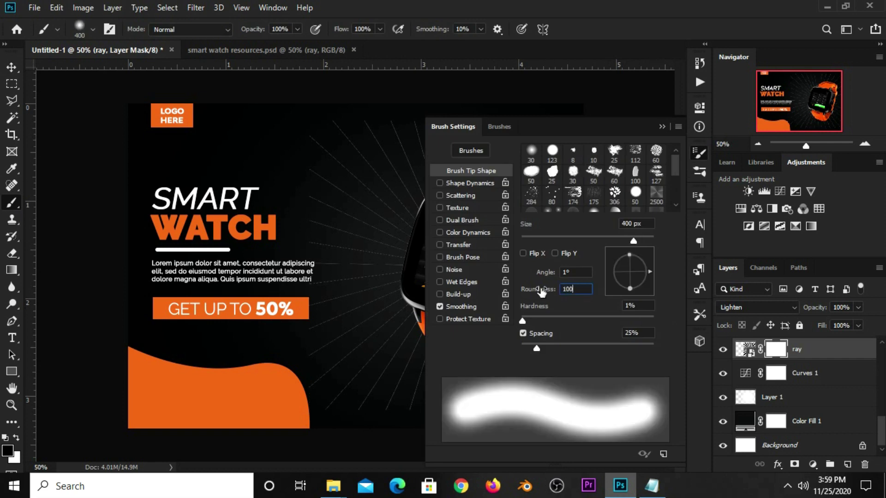
{"action": "left_click", "coordinate": [661, 127]}
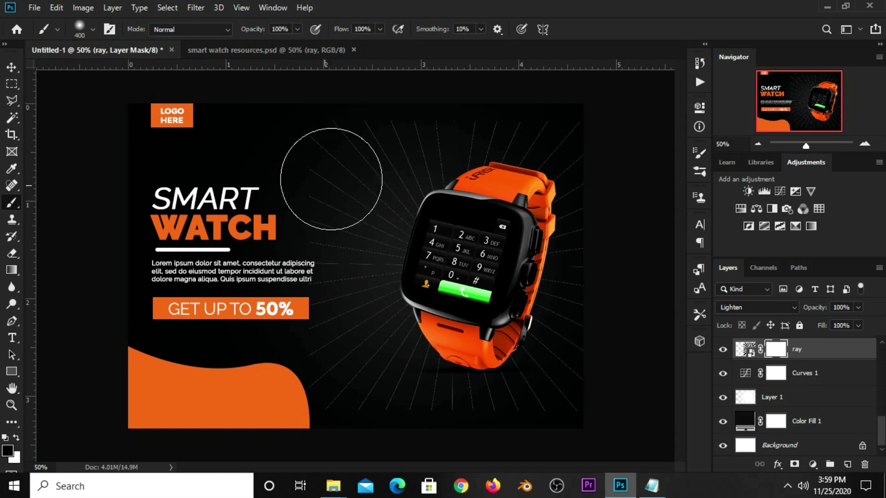
Paint black on the mask to hide the rays away from the watch.
{"action": "left_click", "coordinate": [7, 450]}
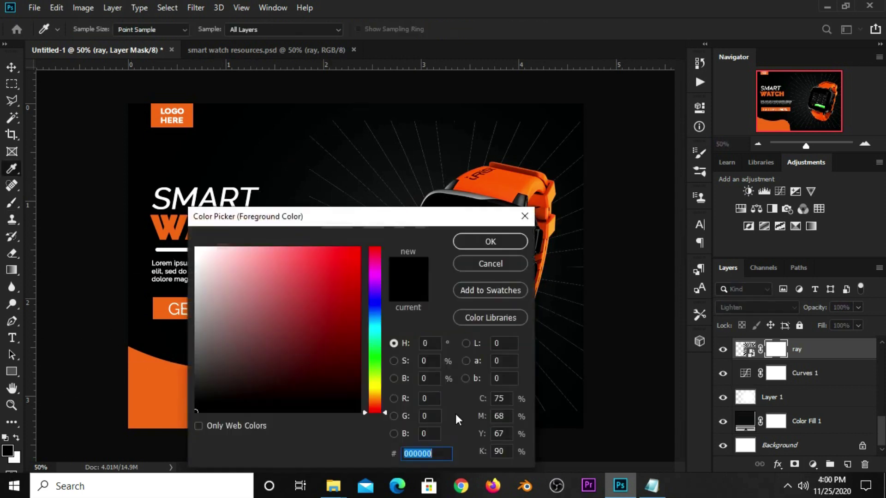
{"action": "left_click", "coordinate": [490, 248]}
{"action": "mouse_move", "coordinate": [300, 297]}
{"action": "left_mouse_down"}
{"action": "mouse_move", "coordinate": [365, 405]}
{"action": "mouse_move", "coordinate": [587, 323]}
{"action": "mouse_move", "coordinate": [558, 123]}
{"action": "mouse_move", "coordinate": [361, 140]}
{"action": "left_mouse_up"}
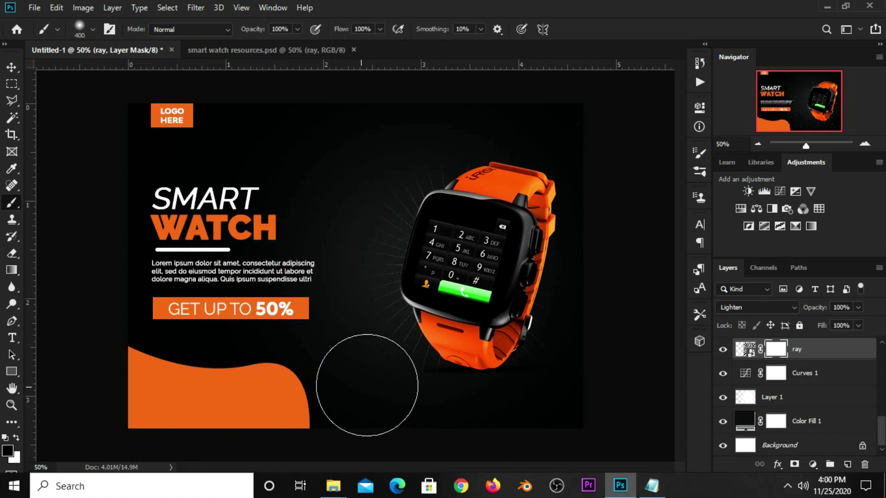
{"action": "left_click", "coordinate": [13, 68]}
Scale the masked rays to about 120.81% and nudge them down slightly.
{"action": "left_click_drag", "start_coordinate": [447, 119], "coordinate": [447, 85]}
{"action": "left_click_drag", "start_coordinate": [454, 410], "coordinate": [454, 436]}
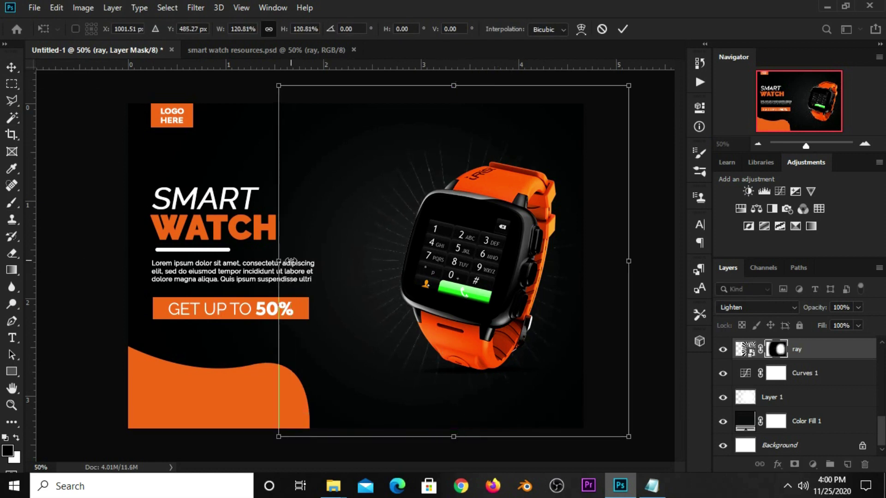
{"action": "left_click", "coordinate": [621, 29]}
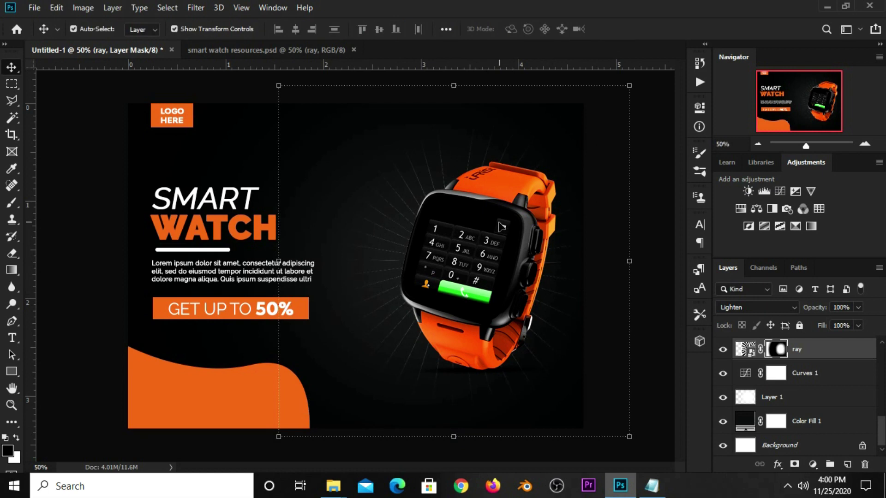
{"action": "key", "text": "Down"}
{"action": "key", "text": "Down"}
{"action": "key", "text": "Down"}
{"action": "key", "text": "Down"}
{"action": "key", "text": "Down"}
{"action": "key", "text": "Down"}
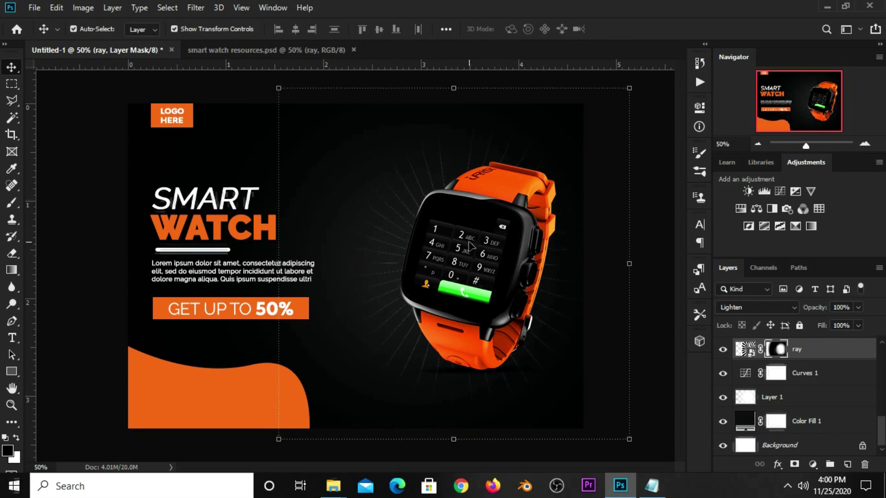
{"action": "key", "text": "ctrl"}
Duplicate the ray layer and lower the original ray layer's opacity to 11%.
{"action": "key", "text": "ctrl+j"}
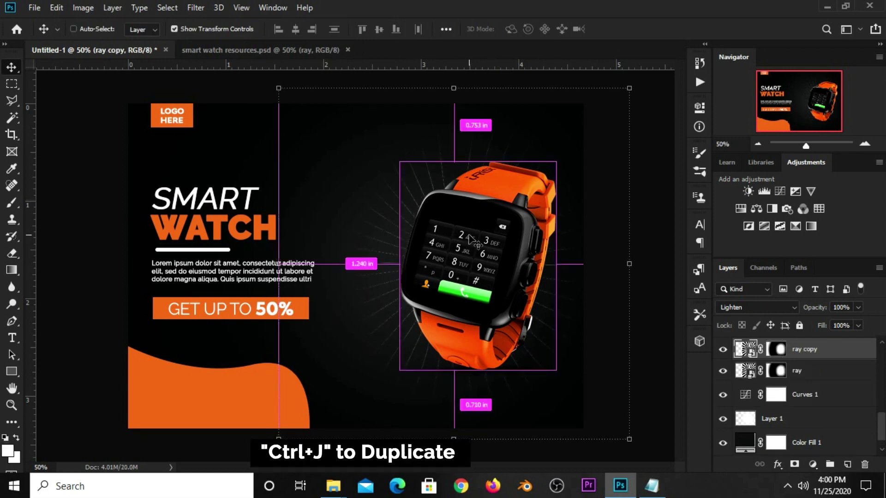
{"action": "left_click", "coordinate": [807, 372]}
{"action": "left_click", "coordinate": [857, 307]}
{"action": "left_click", "coordinate": [825, 322]}
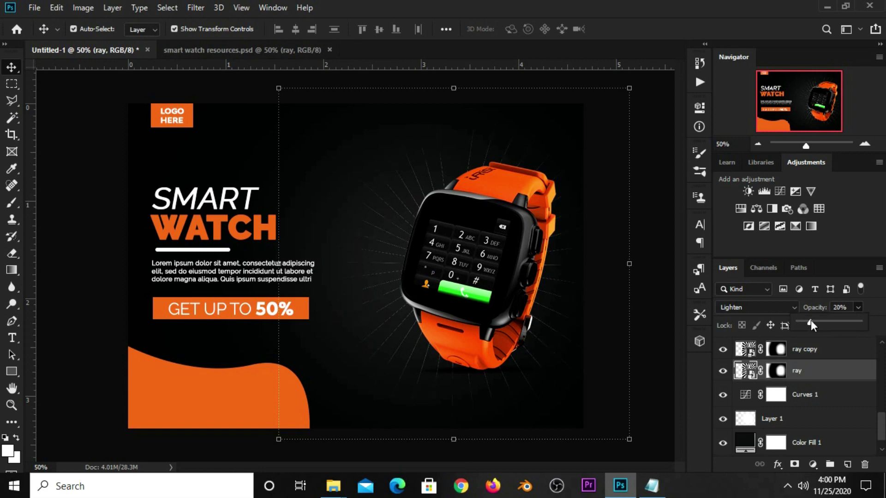
{"action": "left_click_drag", "start_coordinate": [809, 322], "coordinate": [805, 322]}
{"action": "left_click", "coordinate": [604, 335]}
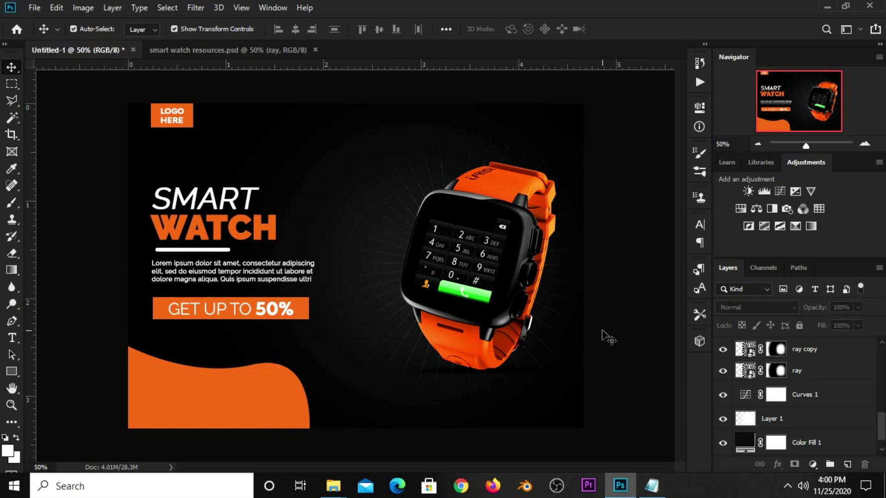
Bring the arrow layer from smart watch resources.psd in and place it below the watch strap.
{"action": "left_click", "coordinate": [227, 53]}
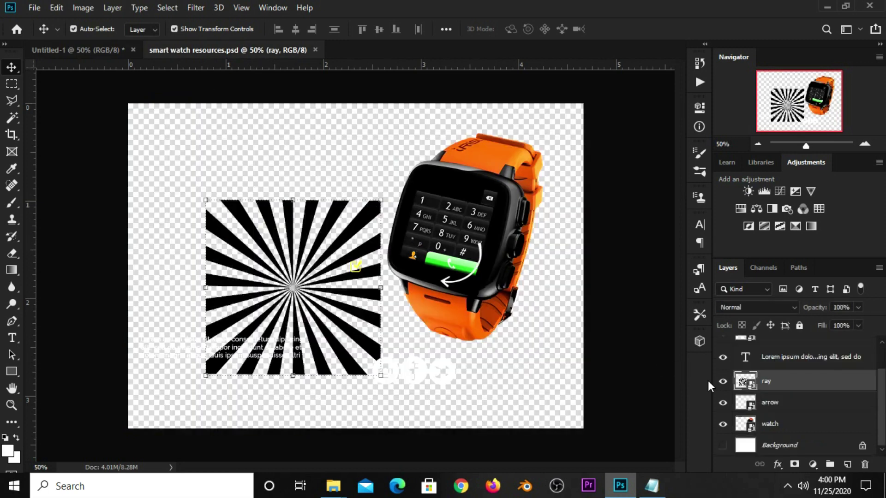
{"action": "left_click", "coordinate": [723, 381]}
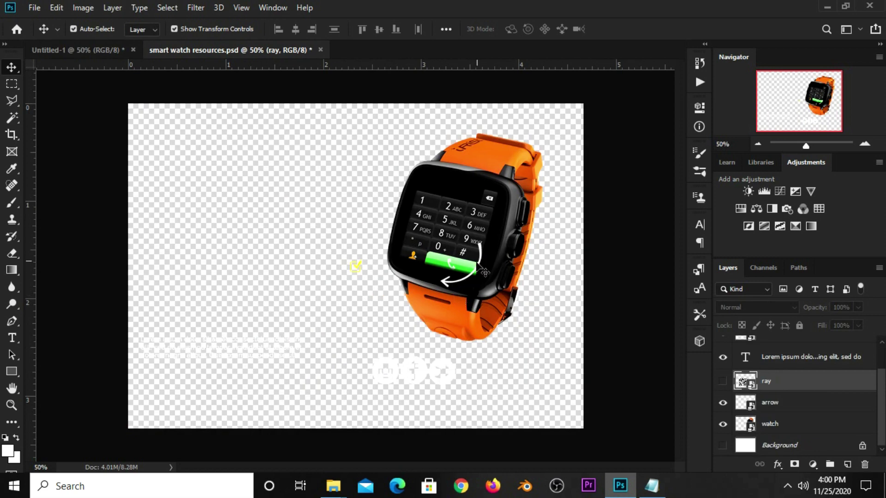
{"action": "left_click", "coordinate": [482, 257]}
{"action": "mouse_move", "coordinate": [480, 256]}
{"action": "left_mouse_down"}
{"action": "mouse_move", "coordinate": [400, 237]}
{"action": "mouse_move", "coordinate": [366, 266]}
{"action": "left_mouse_up"}
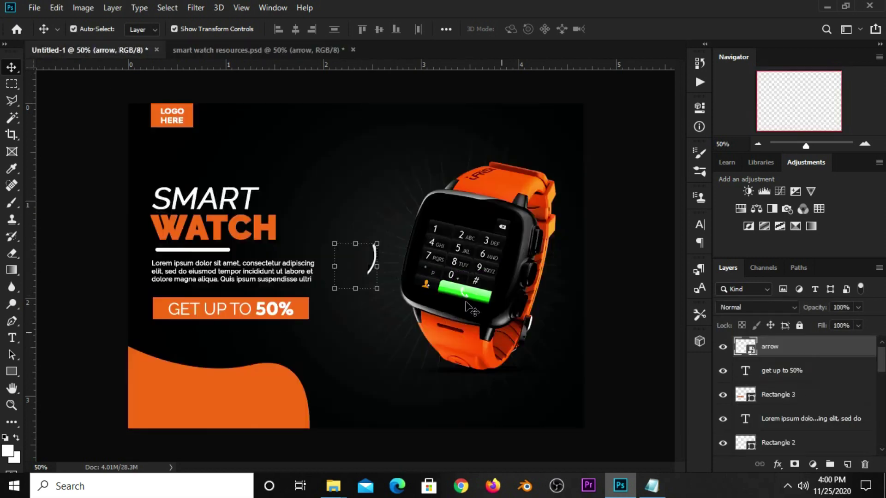
{"action": "key", "text": "ctrl+t"}
{"action": "left_click_drag", "start_coordinate": [363, 276], "coordinate": [506, 376]}
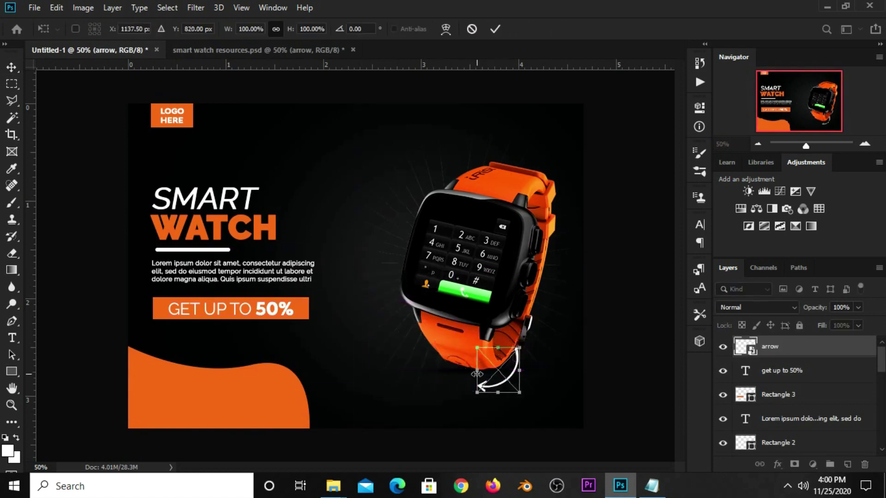
{"action": "key", "text": "Return"}
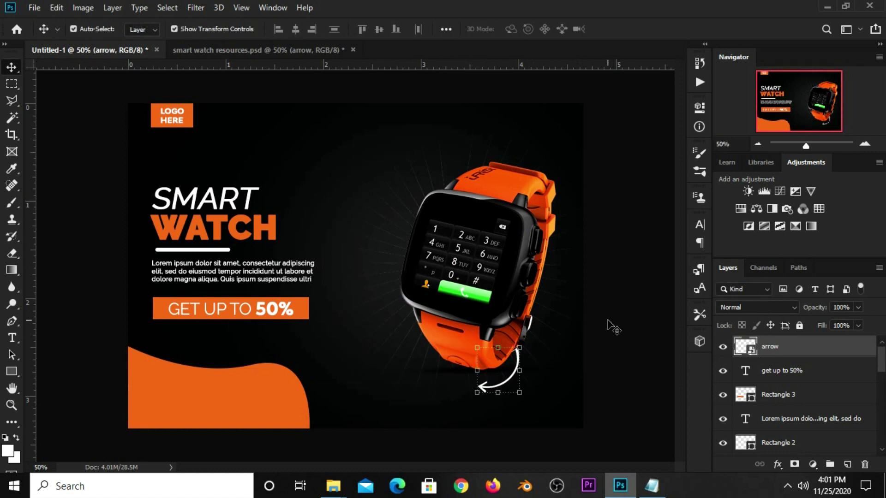
Move the watch and its shadow layer (Layer 2) slightly up and left.
{"action": "left_click", "coordinate": [587, 300]}
{"action": "left_click", "coordinate": [456, 367]}
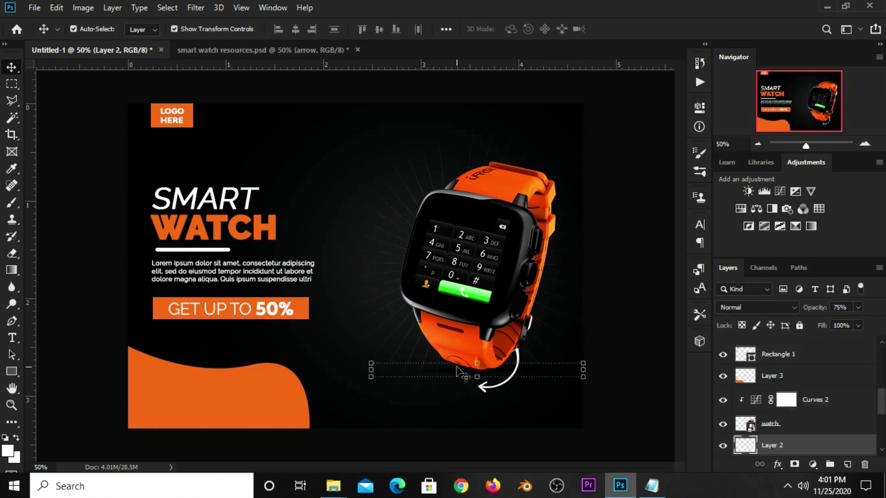
{"action": "left_click", "coordinate": [470, 274], "text": "shift"}
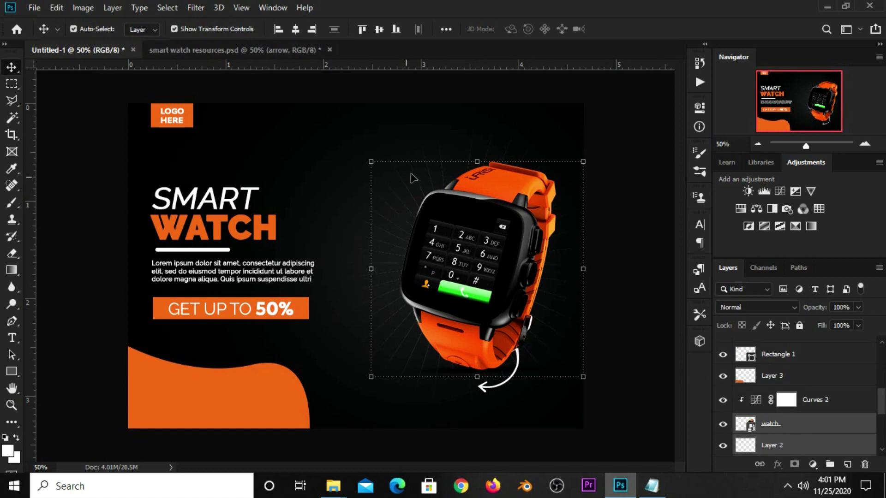
{"action": "key", "text": "ctrl+t"}
{"action": "left_click_drag", "start_coordinate": [449, 243], "coordinate": [444, 235]}
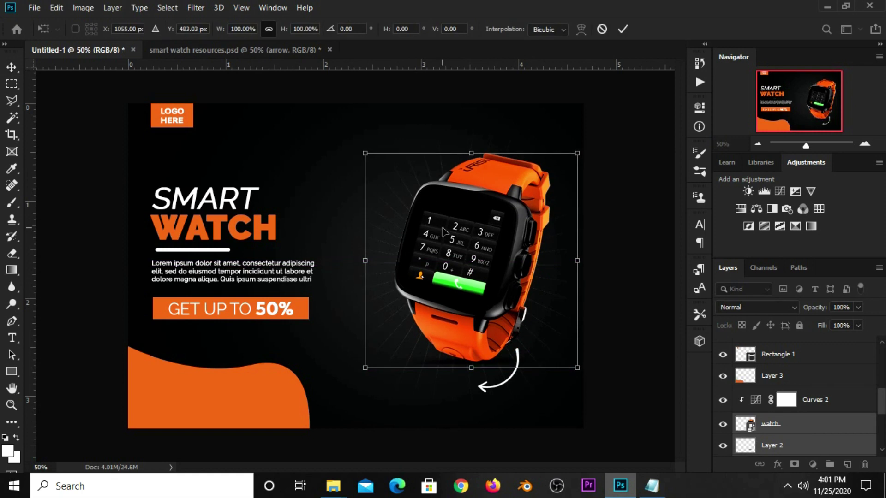
{"action": "key", "text": "Return"}
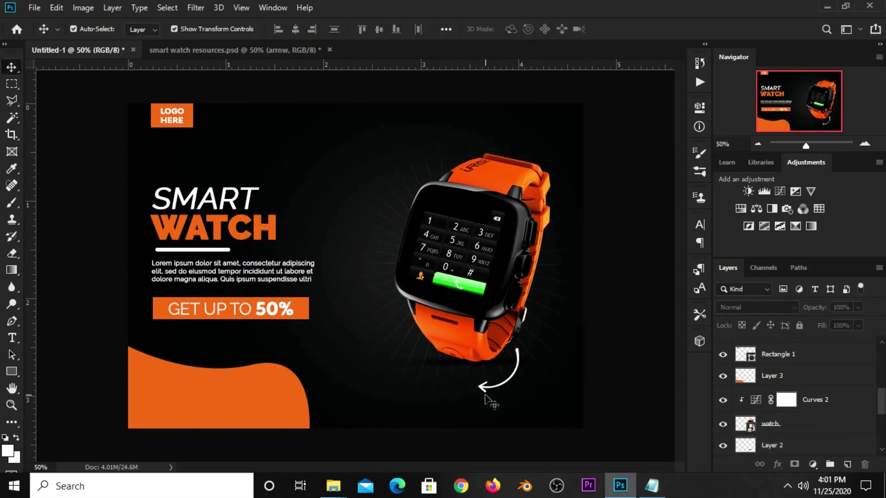
Rotate the arrow about 18° so it curves beneath the strap.
{"action": "left_click", "coordinate": [482, 391]}
{"action": "key", "text": "ctrl+t"}
{"action": "left_click_drag", "start_coordinate": [494, 372], "coordinate": [530, 367]}
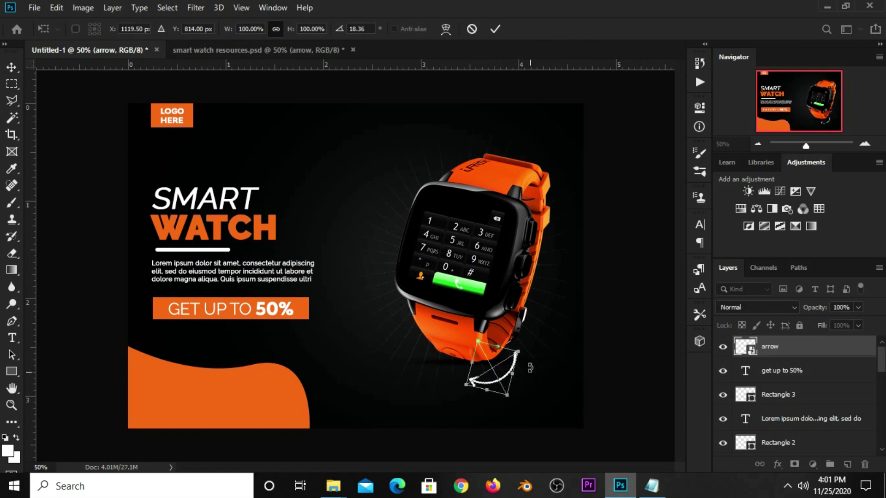
{"action": "key", "text": "Return"}
{"action": "left_click", "coordinate": [609, 342]}
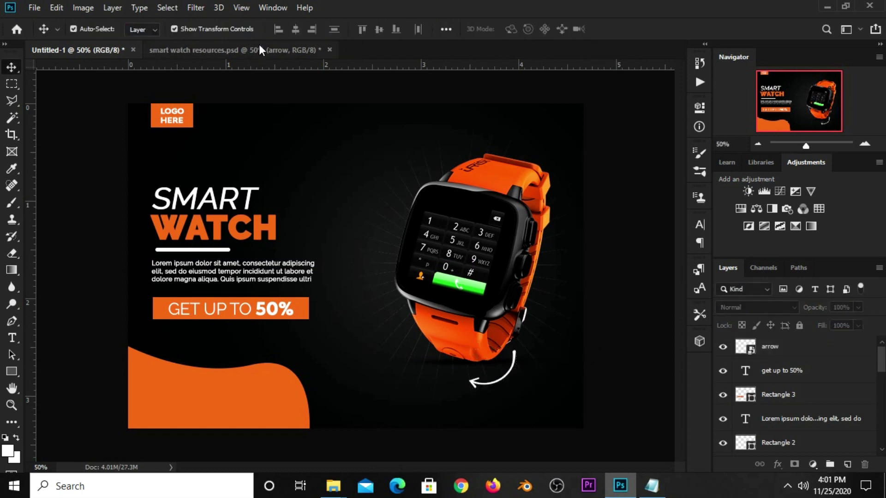
Bring in the check mark, scale it to 75% beside the arrow, and Alt-drag copies below it.
{"action": "left_click", "coordinate": [319, 51]}
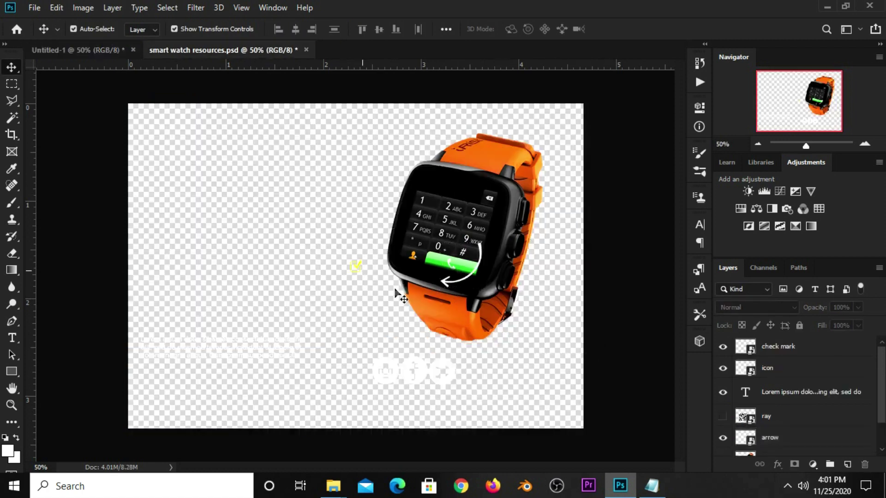
{"action": "left_click", "coordinate": [797, 357]}
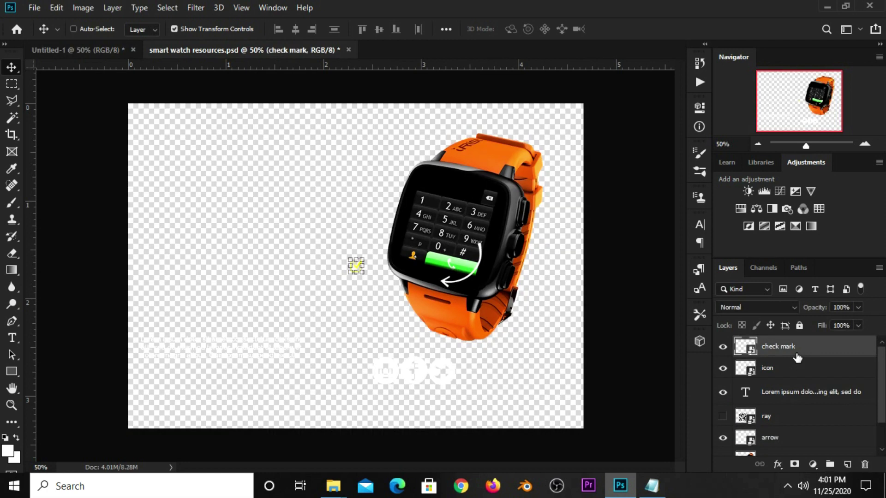
{"action": "left_click_drag", "start_coordinate": [184, 193], "coordinate": [351, 308]}
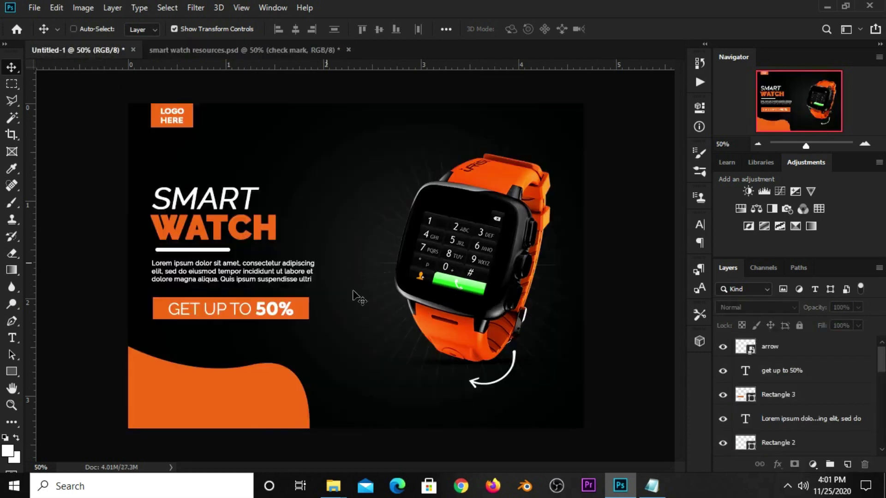
{"action": "key", "text": "ctrl+t"}
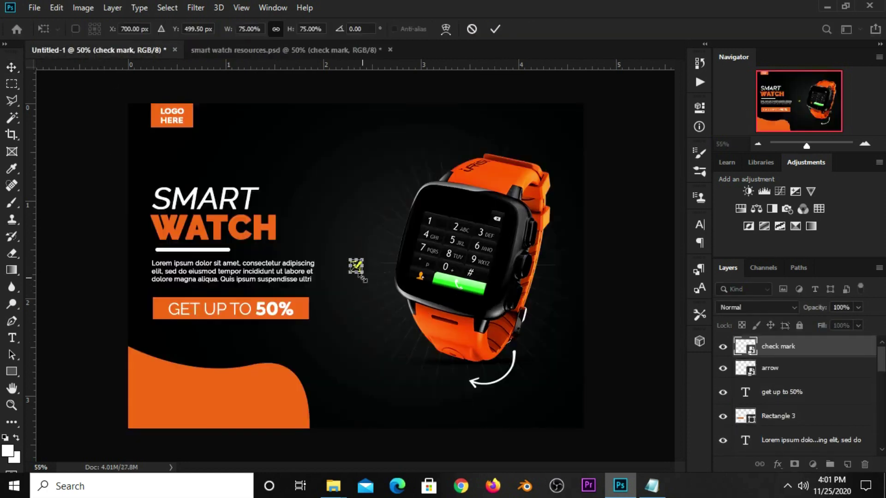
{"action": "scroll", "coordinate": [361, 277], "scroll_direction": "up", "scroll_amount": 2}
{"action": "left_click_drag", "start_coordinate": [352, 262], "coordinate": [377, 436]}
{"action": "left_click_drag", "start_coordinate": [678, 270], "coordinate": [677, 309]}
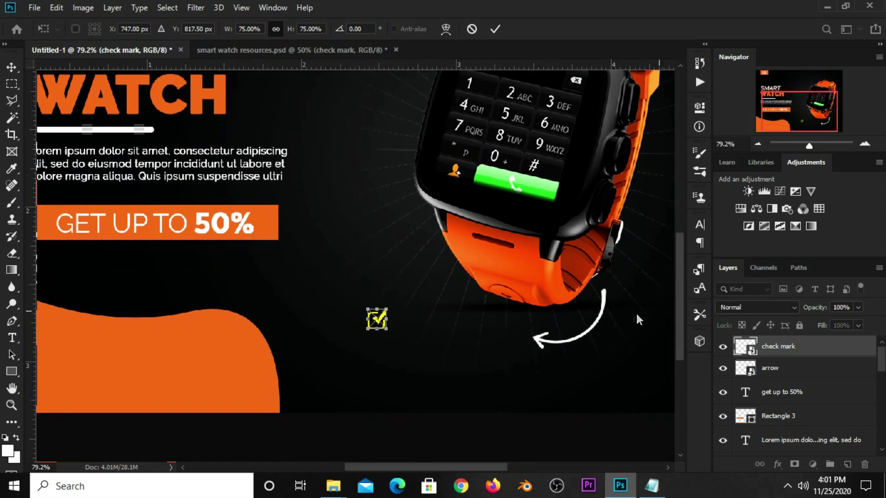
{"action": "key", "text": "shift+Right"}
{"action": "key", "text": "shift+Right"}
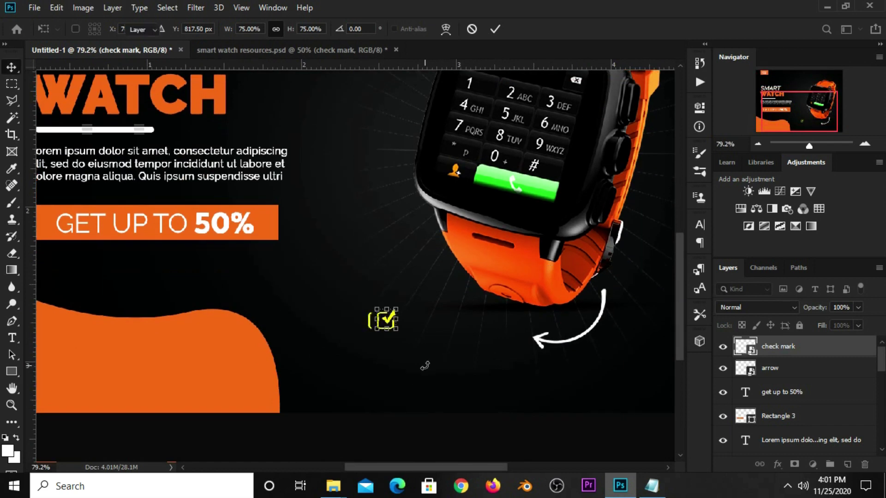
{"action": "key", "text": "Return"}
{"action": "scroll", "coordinate": [397, 365], "scroll_direction": "up", "scroll_amount": 5}
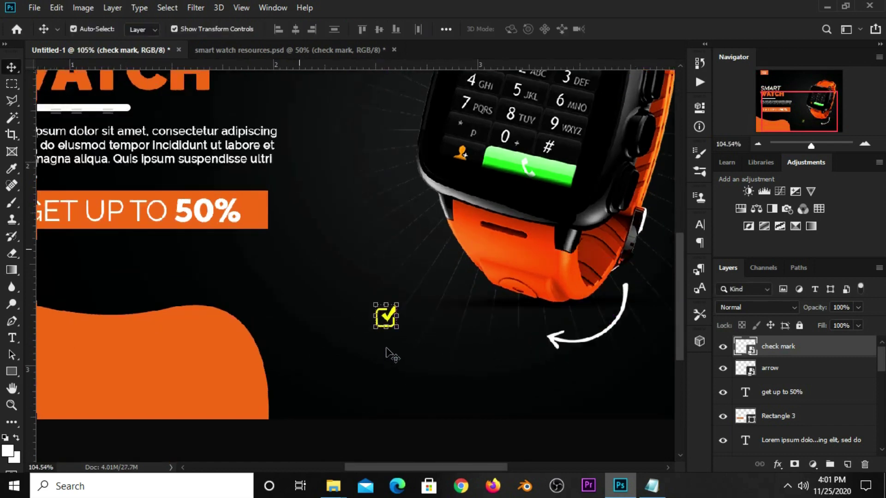
{"action": "left_click_drag", "start_coordinate": [394, 308], "coordinate": [399, 392]}
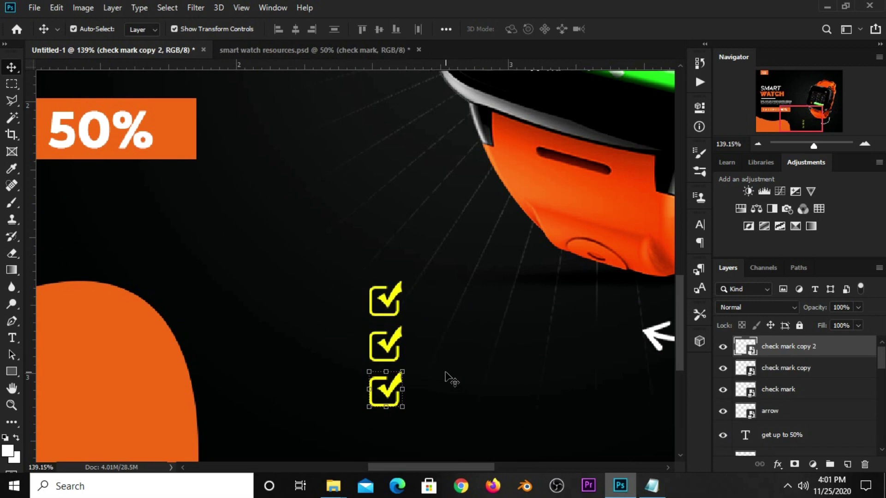
Copy the 'Water Resistant' line from the Notepad notes.
{"action": "left_click", "coordinate": [651, 485]}
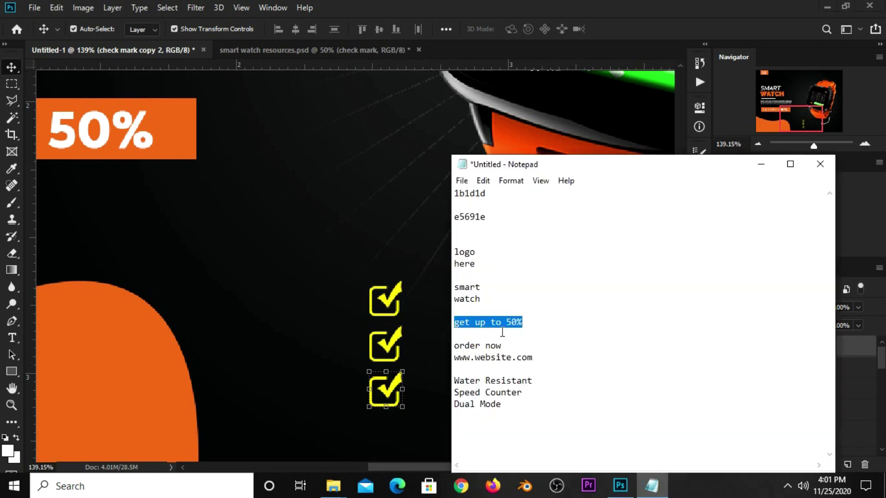
{"action": "left_click_drag", "start_coordinate": [534, 380], "coordinate": [446, 374]}
{"action": "right_click", "coordinate": [480, 380]}
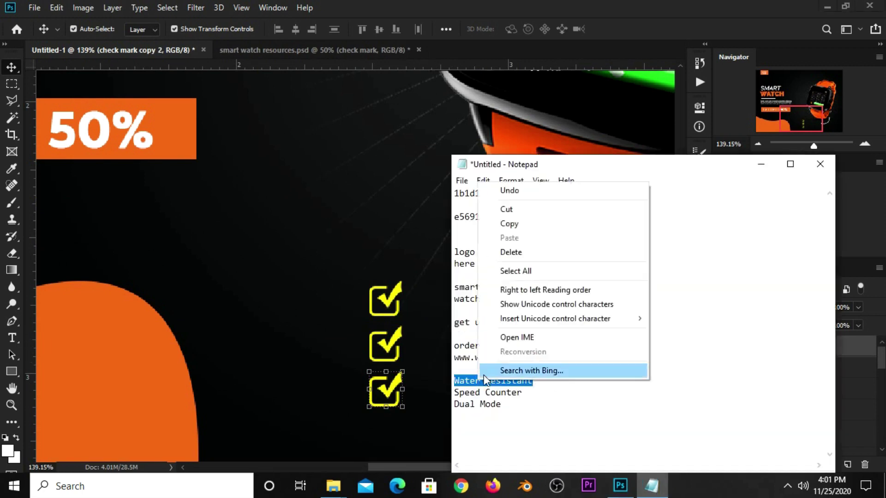
{"action": "left_click", "coordinate": [505, 223]}
{"action": "left_click", "coordinate": [627, 26]}
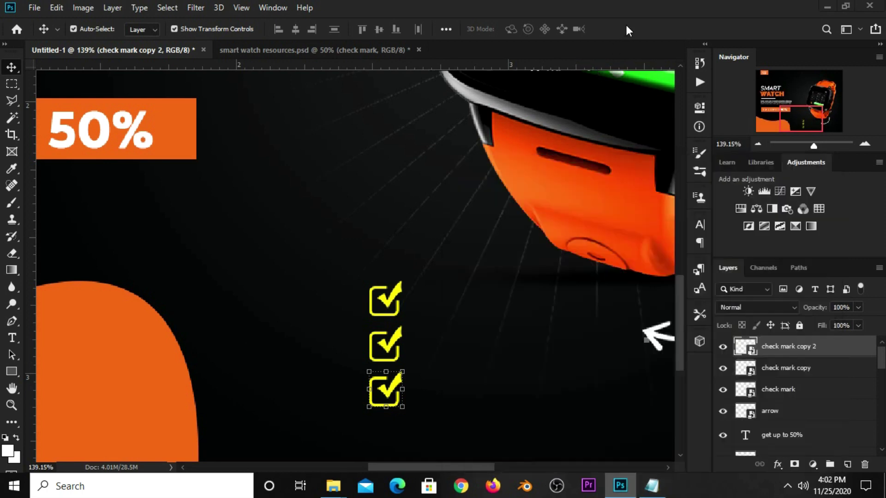
Add white horizontal 'Water Resistant' text beside the top check mark.
{"action": "left_click", "coordinate": [16, 344]}
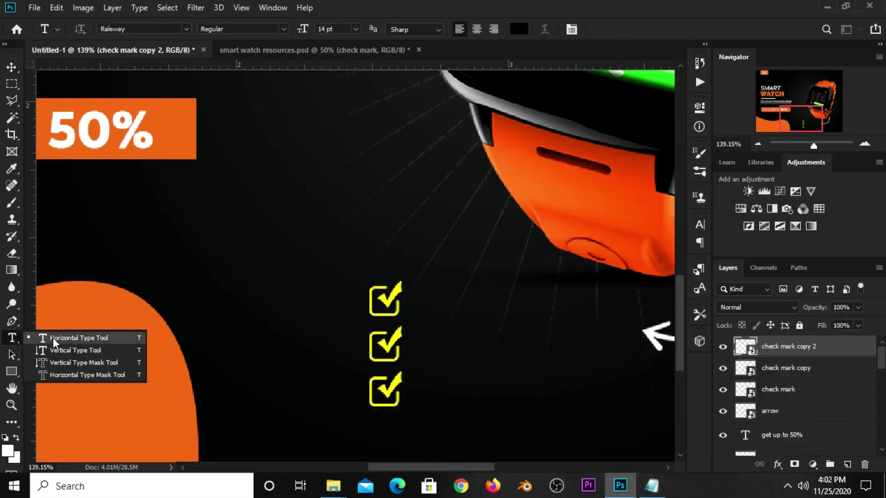
{"action": "left_click", "coordinate": [53, 338]}
{"action": "left_click", "coordinate": [518, 29]}
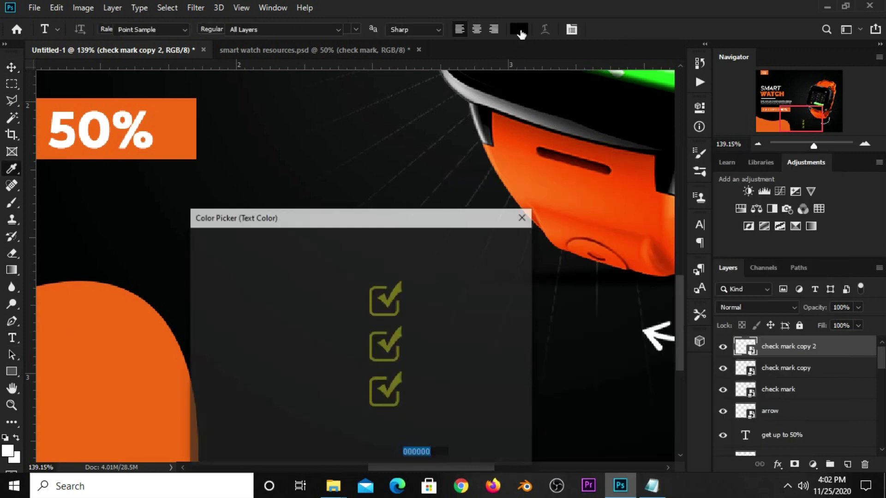
{"action": "left_click_drag", "start_coordinate": [217, 292], "coordinate": [183, 230]}
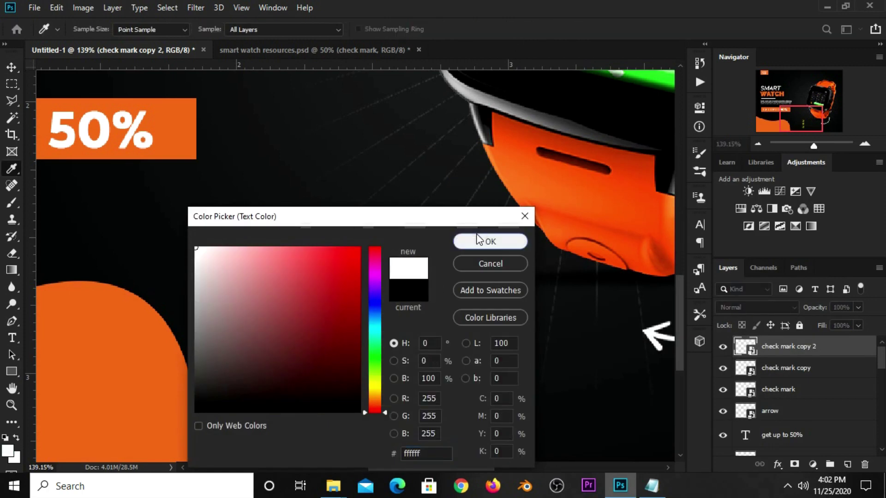
{"action": "left_click", "coordinate": [488, 241]}
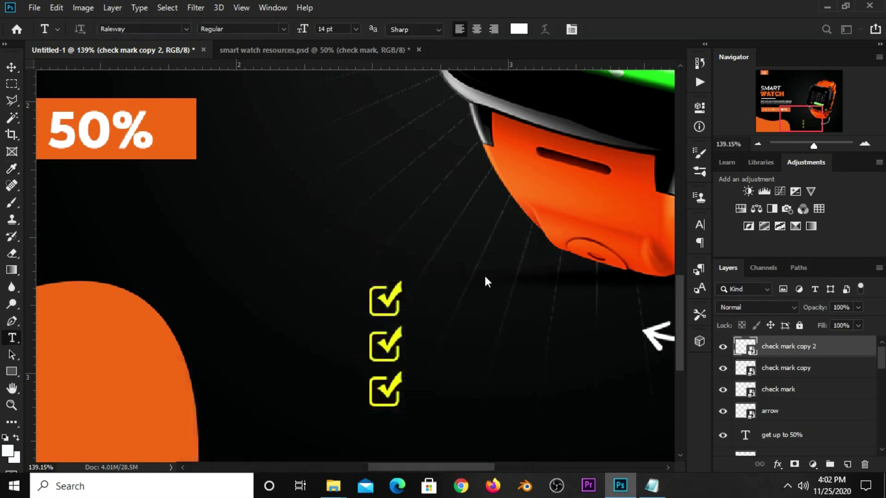
{"action": "left_click", "coordinate": [441, 299]}
{"action": "type", "text": "WATER R"}
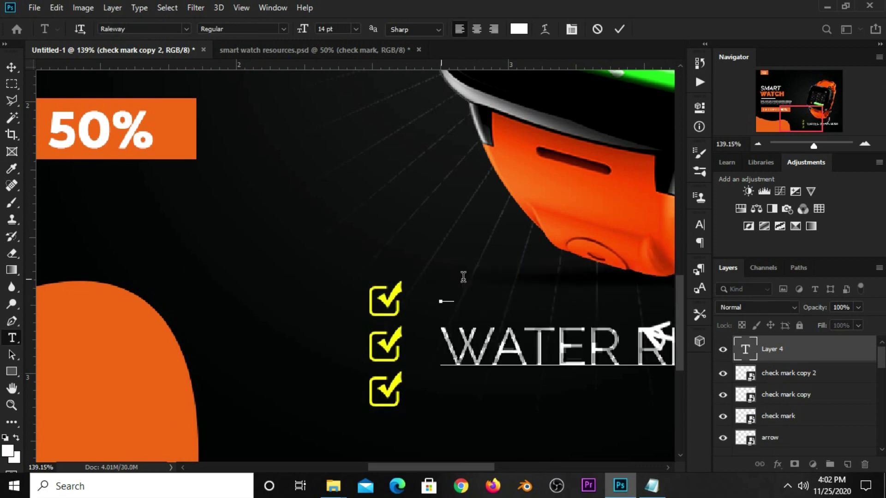
{"action": "key", "text": "ctrl+Return"}
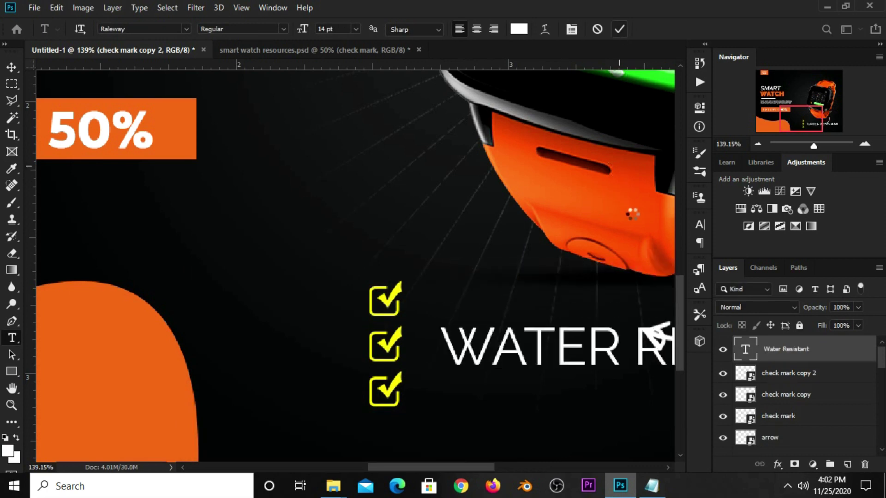
Set the Water Resistant text to 6 pt and turn off All Caps.
{"action": "left_click", "coordinate": [699, 224]}
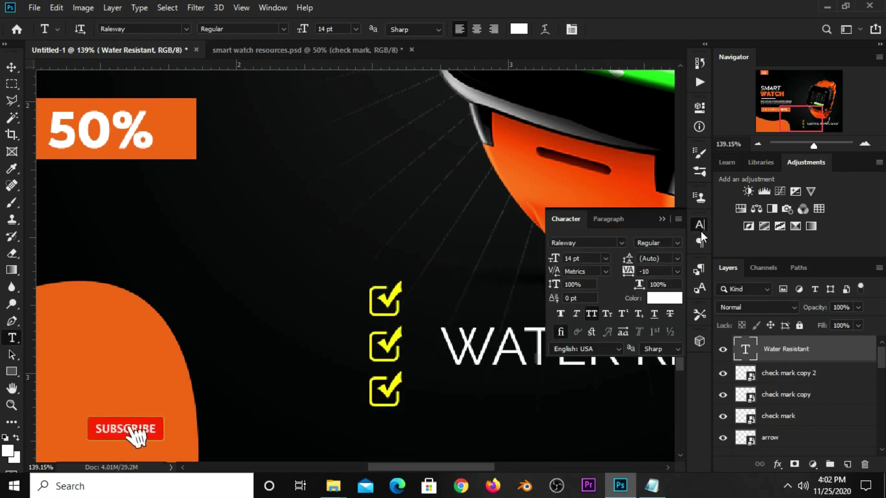
{"action": "left_click", "coordinate": [605, 258]}
{"action": "left_click", "coordinate": [592, 283]}
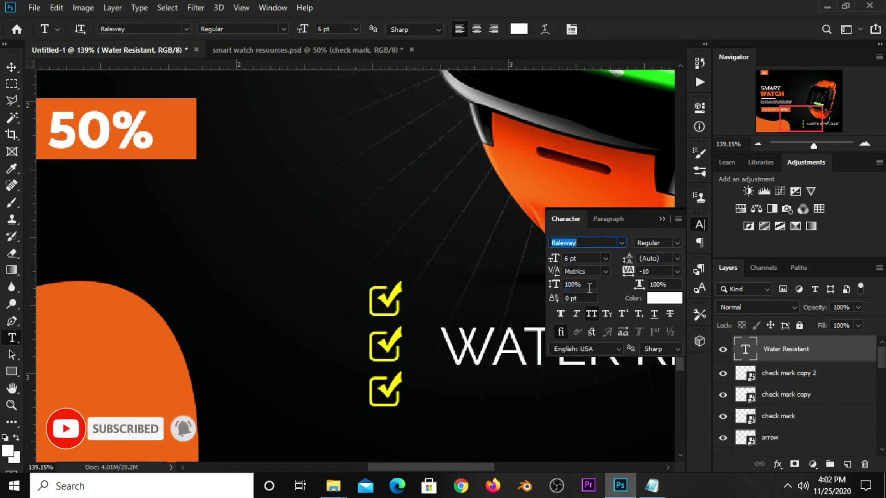
{"action": "left_click", "coordinate": [593, 314]}
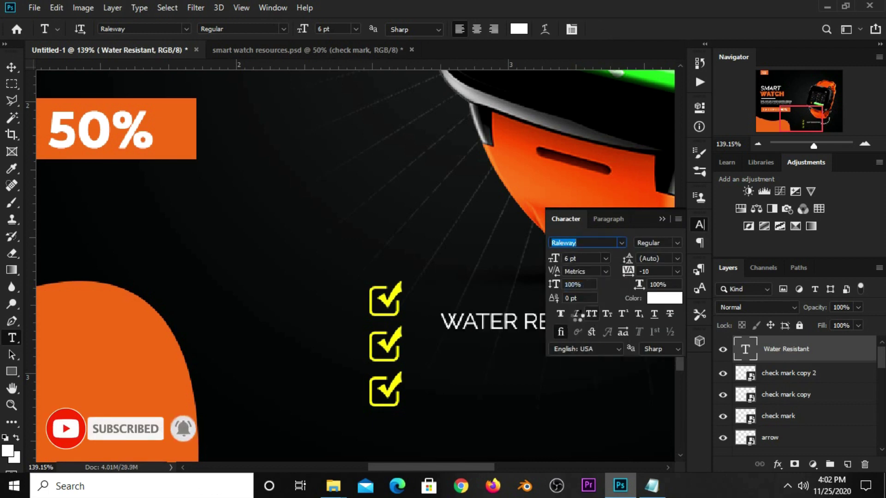
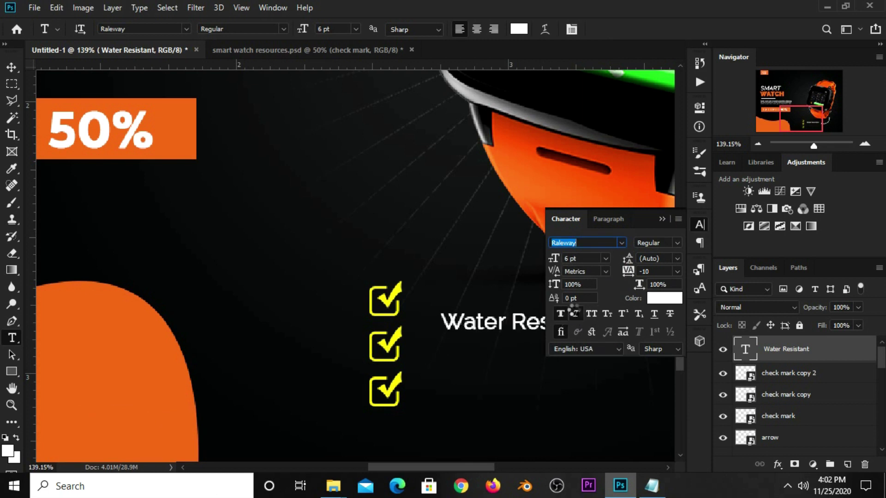
Apply Faux Italic to Water Resistant and place it beside the top check mark, with copies below.
{"action": "left_click", "coordinate": [575, 314]}
{"action": "left_click", "coordinate": [661, 218]}
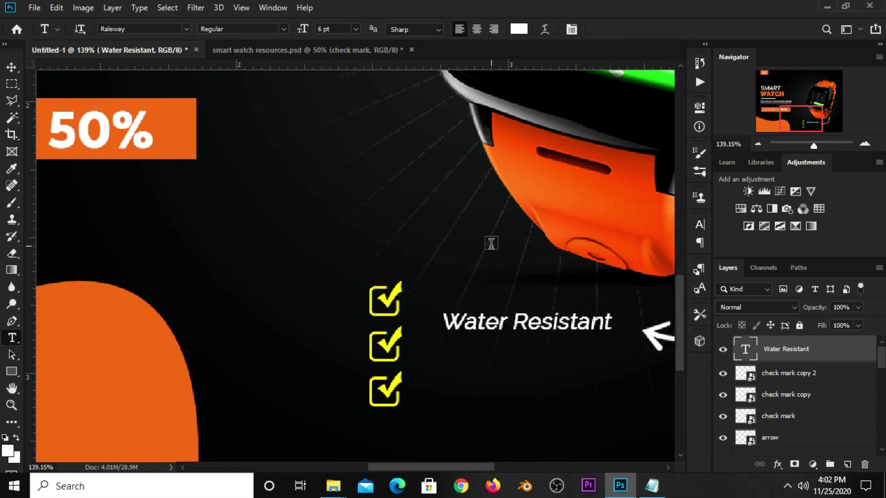
{"action": "key", "text": "v"}
{"action": "mouse_move", "coordinate": [541, 328]}
{"action": "left_mouse_down"}
{"action": "mouse_move", "coordinate": [513, 304]}
{"action": "mouse_move", "coordinate": [516, 352]}
{"action": "left_mouse_up"}
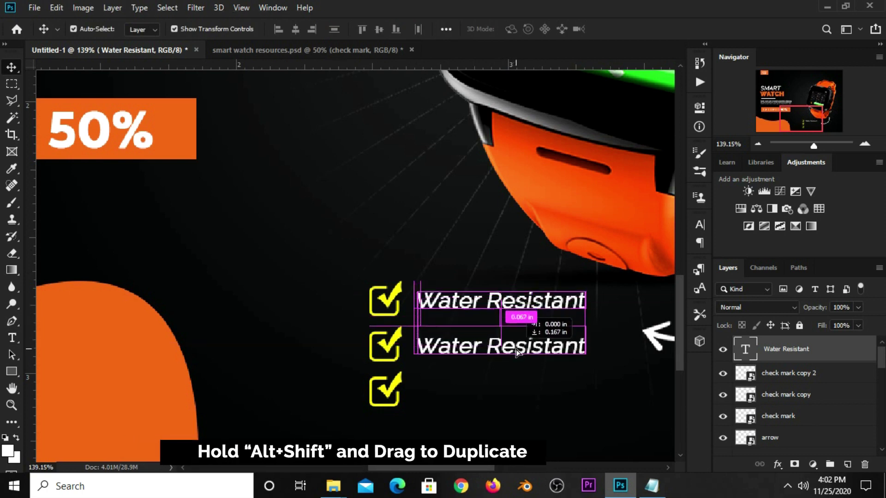
{"action": "mouse_move", "coordinate": [530, 350]}
{"action": "left_mouse_down"}
{"action": "mouse_move", "coordinate": [528, 396]}
{"action": "mouse_move", "coordinate": [456, 394]}
{"action": "left_mouse_up"}
Copy the Speed Counter line from the Notepad feature list.
{"action": "left_click", "coordinate": [653, 488]}
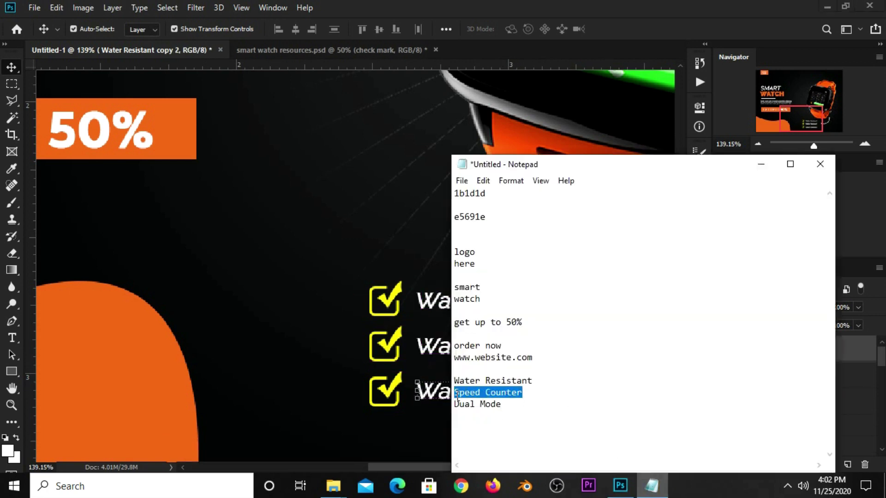
{"action": "right_click", "coordinate": [457, 395]}
{"action": "left_click", "coordinate": [490, 240]}
{"action": "left_click", "coordinate": [262, 252]}
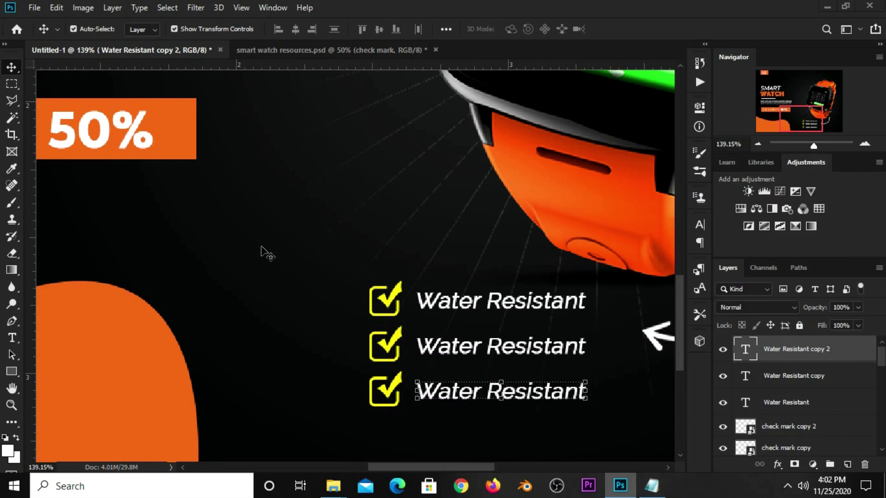
Change the middle copy to Speed Counter and align it beside the middle check mark.
{"action": "left_click_drag", "start_coordinate": [15, 342], "coordinate": [51, 336]}
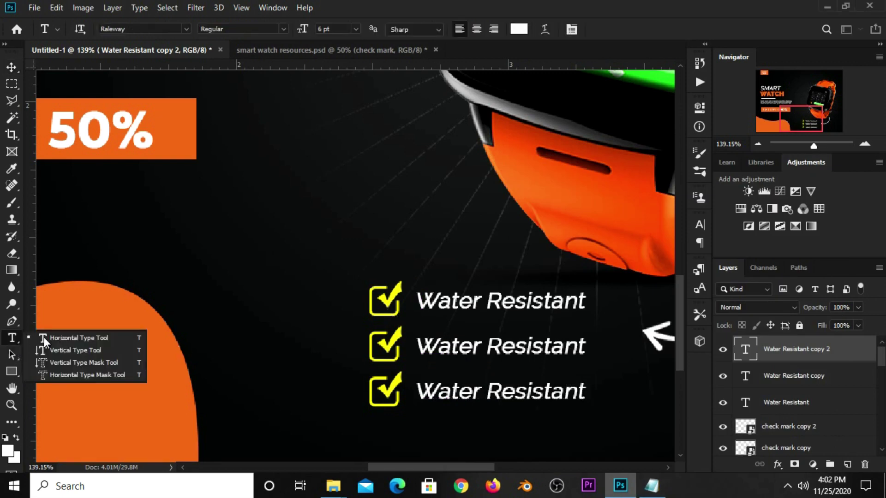
{"action": "left_click", "coordinate": [471, 348]}
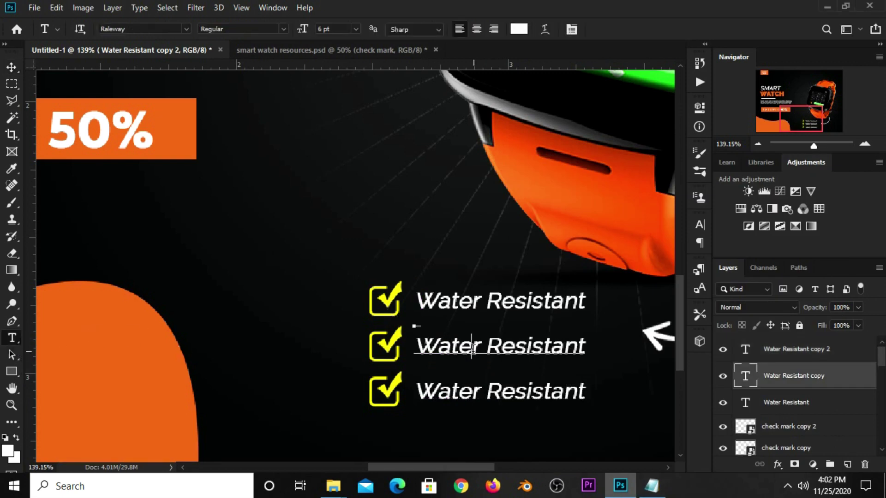
{"action": "key", "text": "ctrl+a"}
{"action": "type", "text": "Speed Counter"}
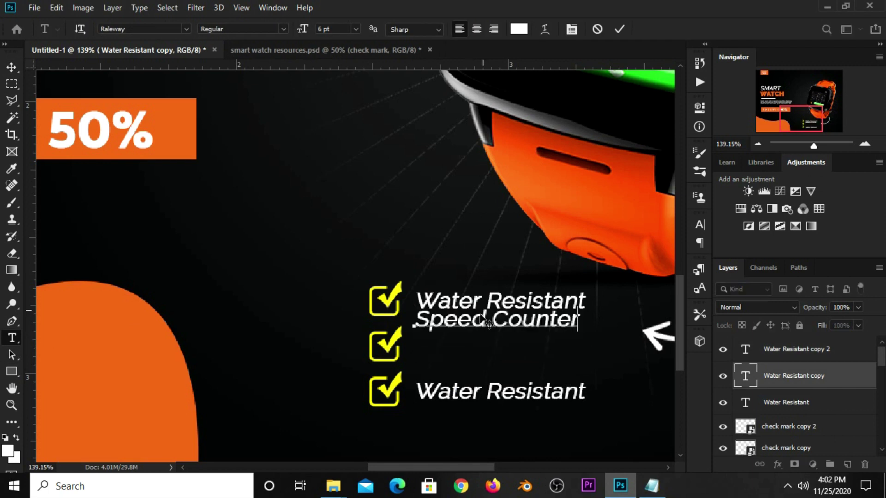
{"action": "key", "text": "ctrl+Return"}
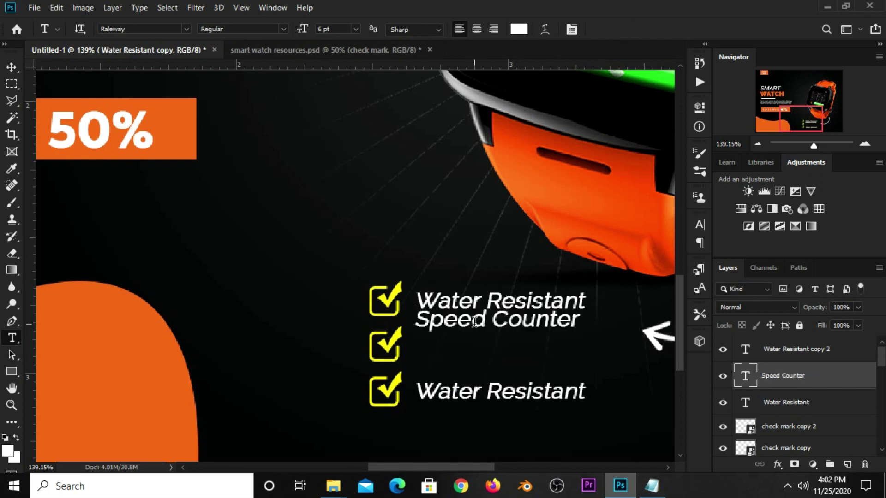
{"action": "key", "text": "v"}
{"action": "left_click_drag", "start_coordinate": [476, 319], "coordinate": [481, 348]}
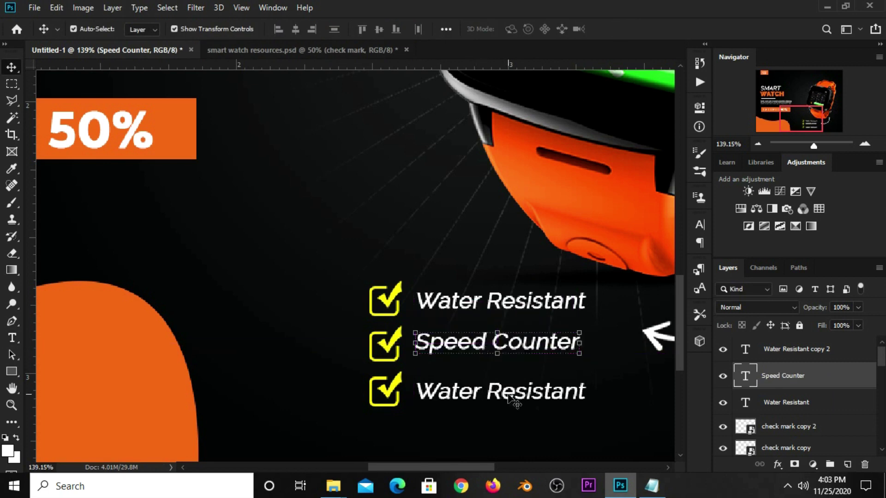
Copy the Dual Mode line from the Notepad feature list.
{"action": "left_click", "coordinate": [651, 482]}
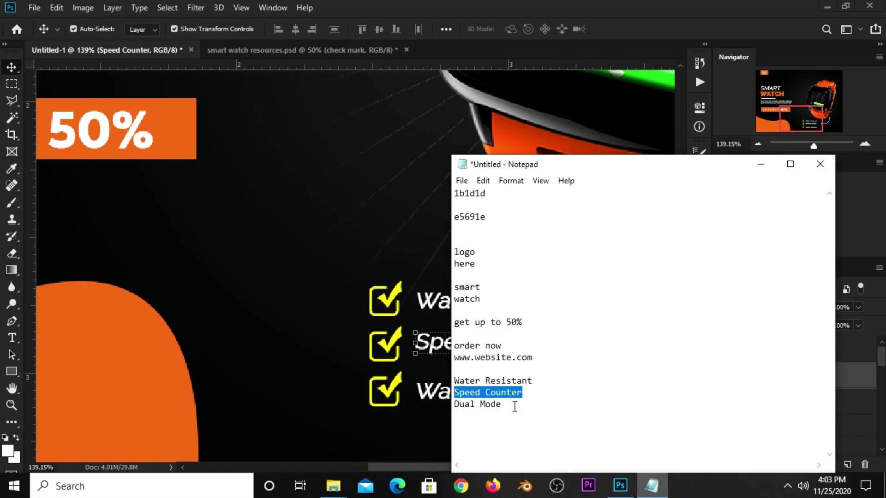
{"action": "left_click_drag", "start_coordinate": [515, 406], "coordinate": [452, 400]}
{"action": "right_click", "coordinate": [468, 398]}
{"action": "left_click", "coordinate": [490, 243]}
{"action": "left_click", "coordinate": [529, 46]}
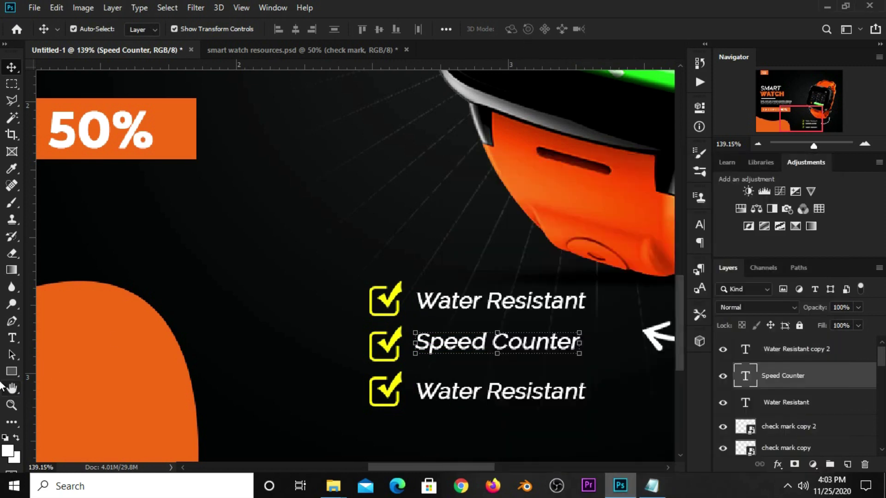
Change the third line to Dual Mode and move it beside the bottom check mark.
{"action": "left_click_drag", "start_coordinate": [11, 337], "coordinate": [41, 332]}
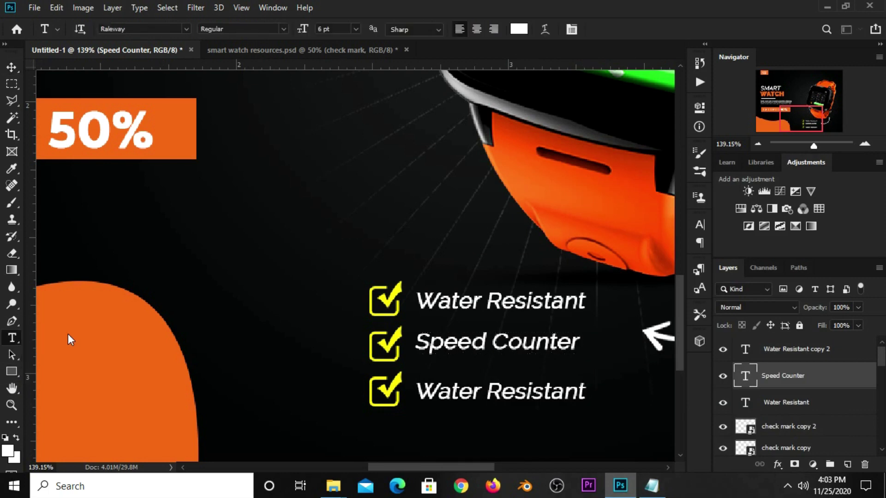
{"action": "left_click", "coordinate": [455, 387]}
{"action": "key", "text": "ctrl+a"}
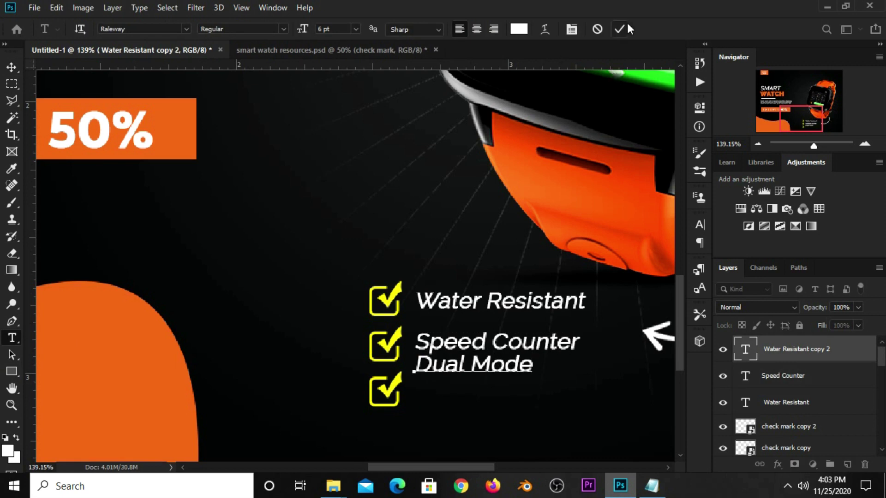
{"action": "left_click", "coordinate": [369, 206]}
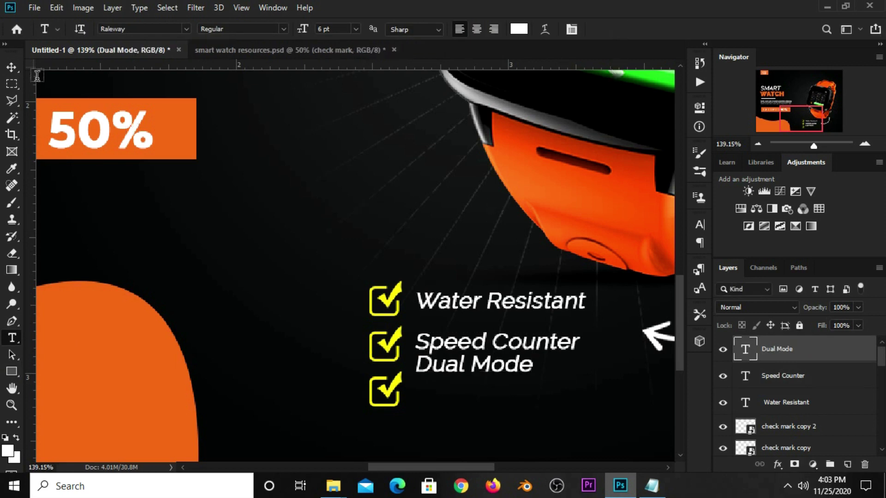
{"action": "left_click", "coordinate": [11, 67]}
{"action": "left_click", "coordinate": [52, 68]}
{"action": "left_click_drag", "start_coordinate": [461, 366], "coordinate": [461, 392]}
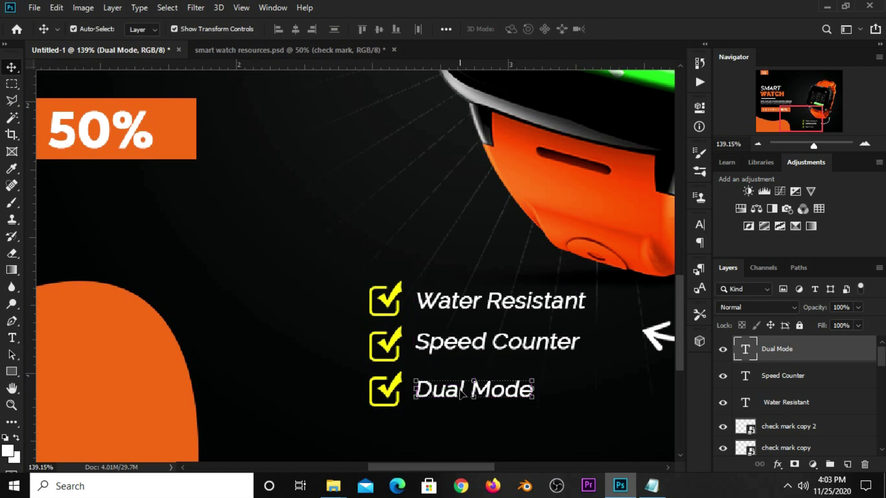
Add a #ff630e orange Color Overlay to the top check mark.
{"action": "left_click", "coordinate": [394, 308]}
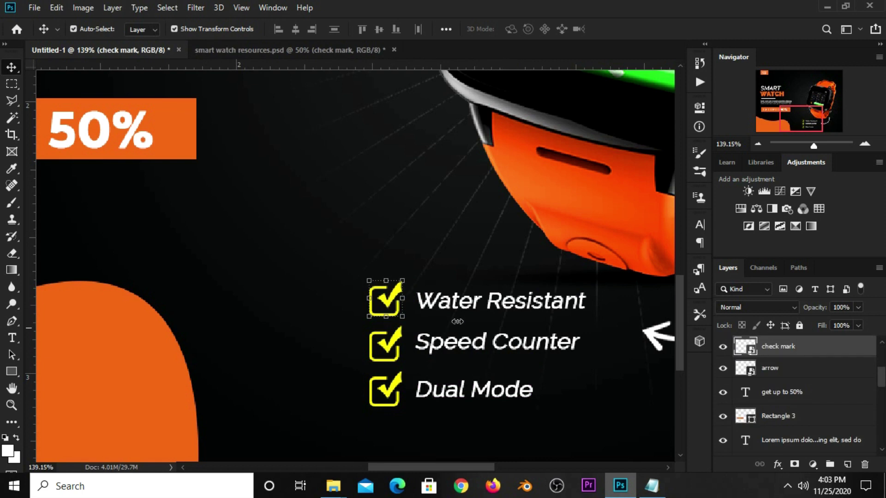
{"action": "left_click", "coordinate": [779, 464]}
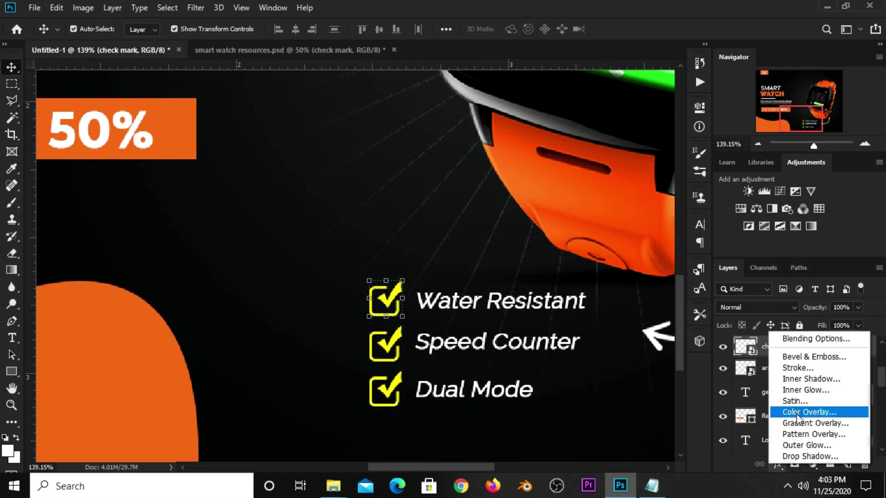
{"action": "left_click", "coordinate": [763, 415]}
{"action": "left_click", "coordinate": [466, 204]}
{"action": "left_click", "coordinate": [434, 456]}
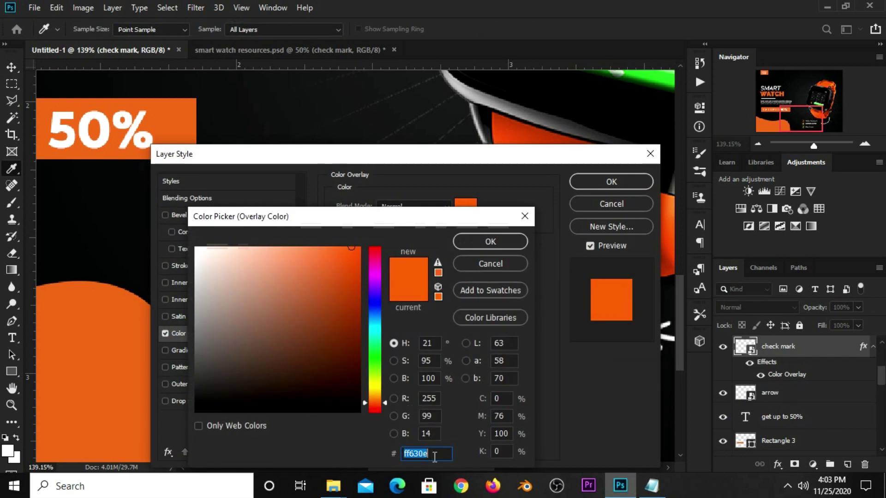
{"action": "left_click", "coordinate": [466, 244]}
{"action": "left_click", "coordinate": [595, 180]}
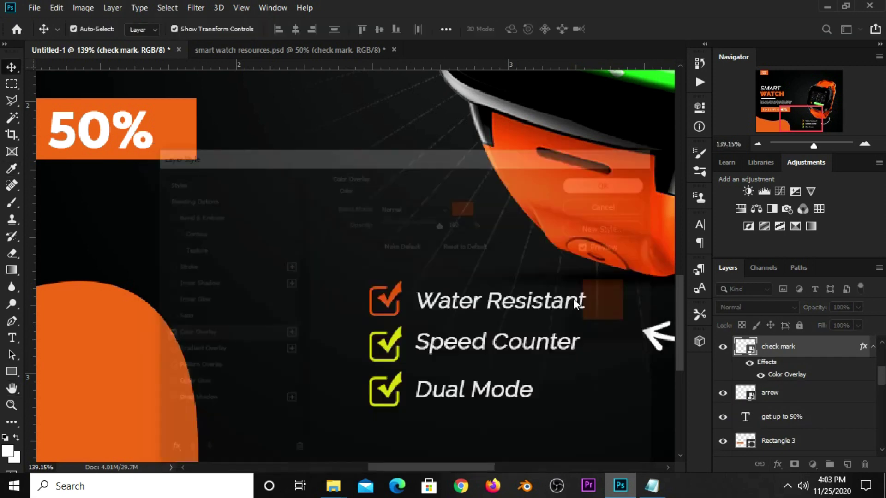
Copy the top check mark's layer style and paste it onto the other two check marks.
{"action": "scroll", "coordinate": [789, 402], "scroll_direction": "up", "scroll_amount": 2}
{"action": "scroll", "coordinate": [784, 415], "scroll_direction": "up", "scroll_amount": 1}
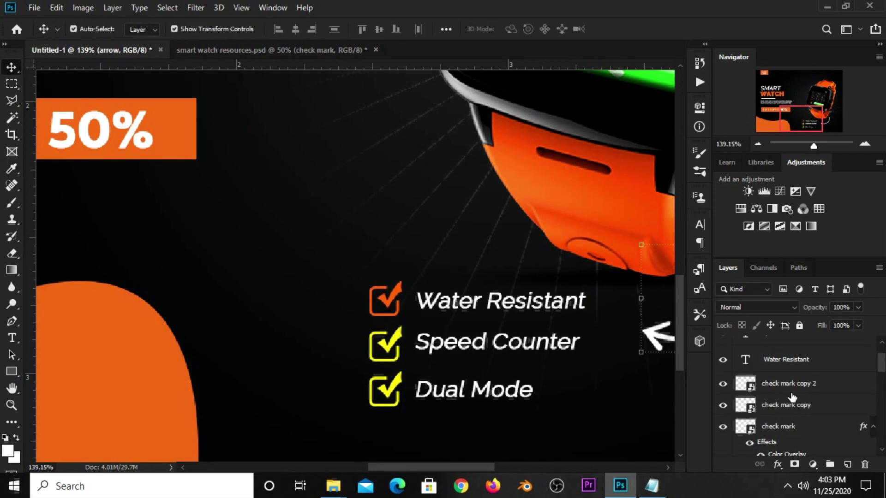
{"action": "right_click", "coordinate": [790, 424]}
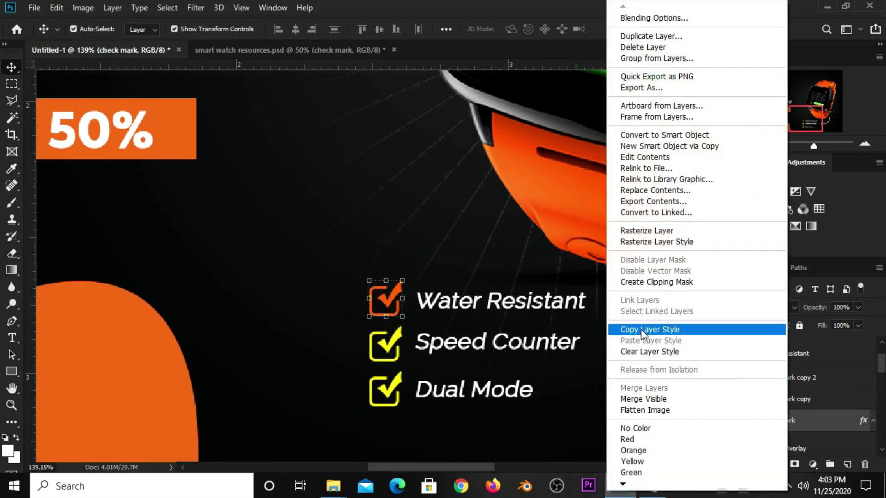
{"action": "left_click", "coordinate": [642, 329]}
{"action": "left_click", "coordinate": [779, 402]}
{"action": "left_click", "coordinate": [787, 379], "text": "shift"}
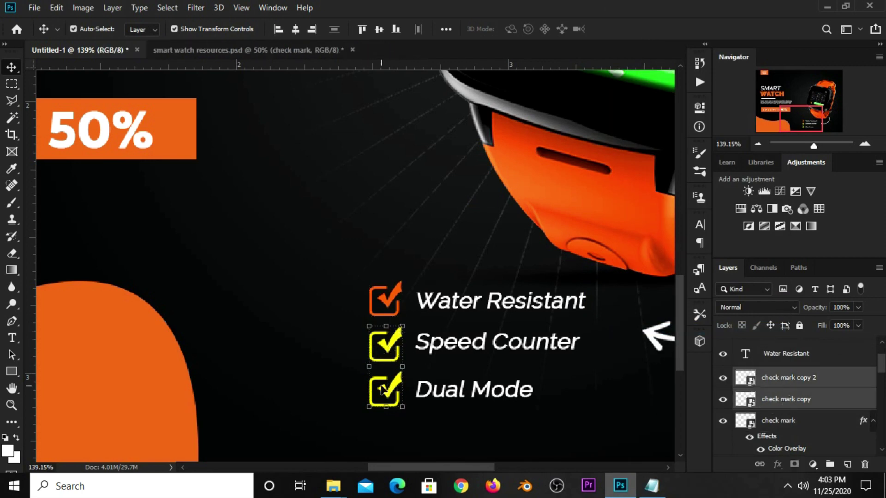
{"action": "right_click", "coordinate": [786, 399]}
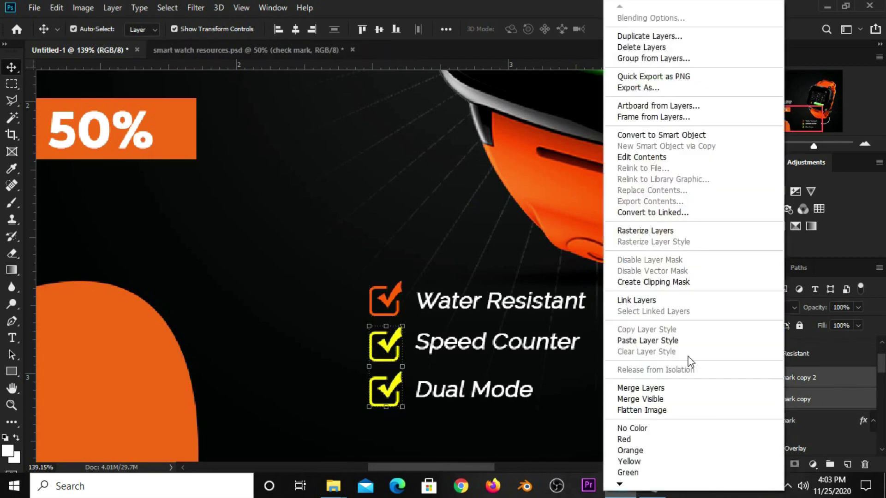
{"action": "left_click", "coordinate": [636, 340]}
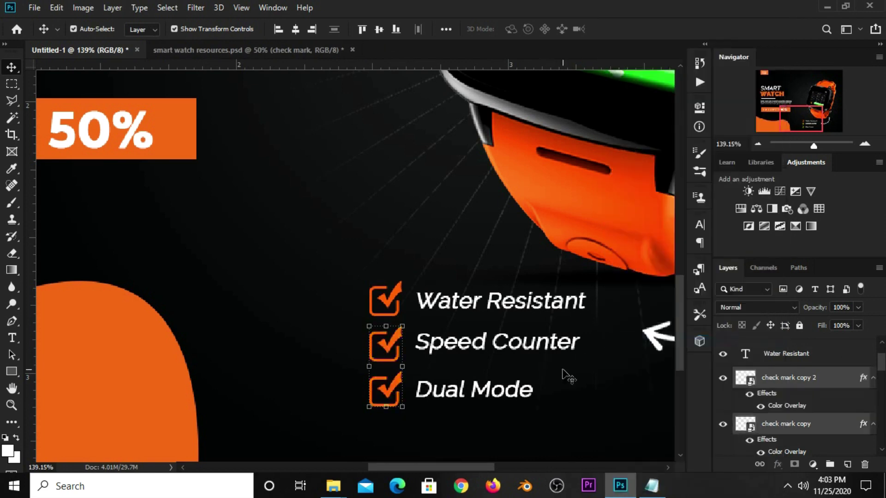
{"action": "key", "text": "ctrl+minus"}
{"action": "key", "text": "ctrl+minus"}
{"action": "key", "text": "ctrl+minus"}
{"action": "left_click", "coordinate": [609, 351]}
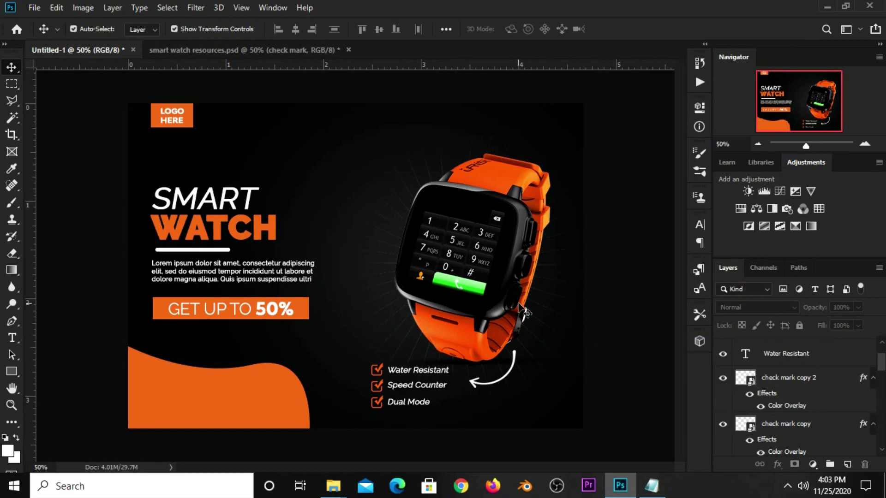
Bring the social media icons from the resources document into the banner's bottom-right, scaled down.
{"action": "left_click", "coordinate": [216, 49]}
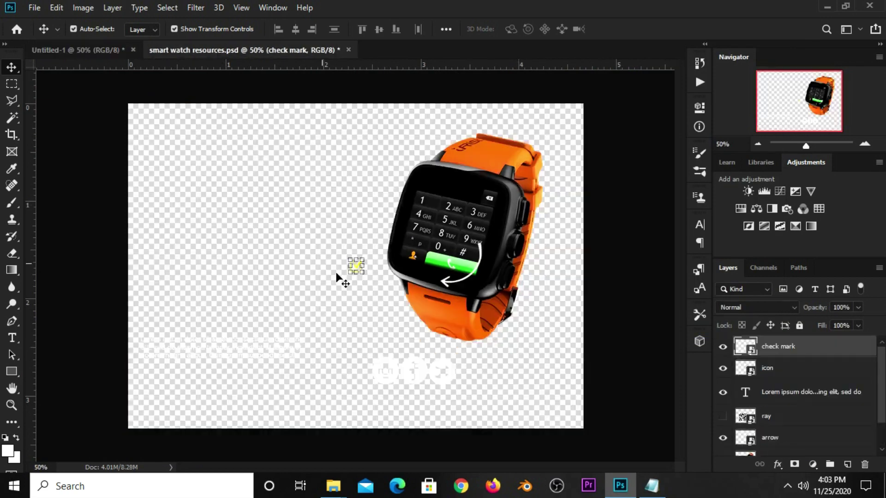
{"action": "left_click", "coordinate": [393, 368]}
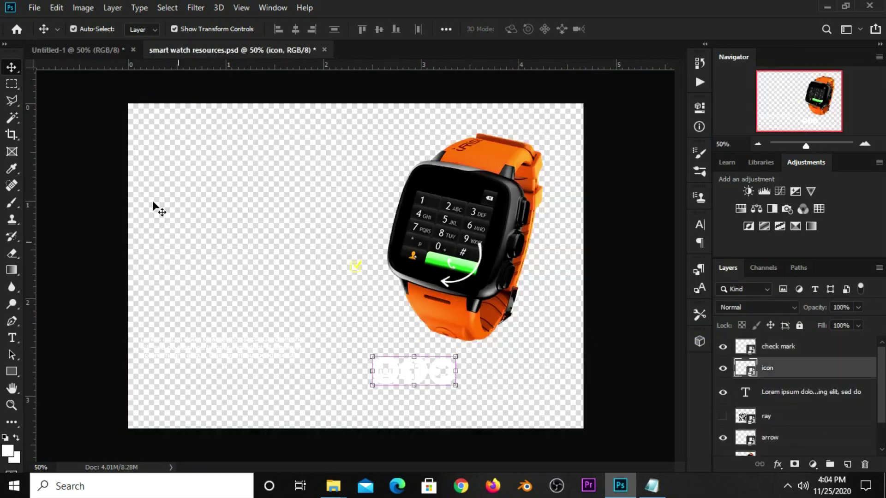
{"action": "left_click_drag", "start_coordinate": [393, 368], "coordinate": [336, 263]}
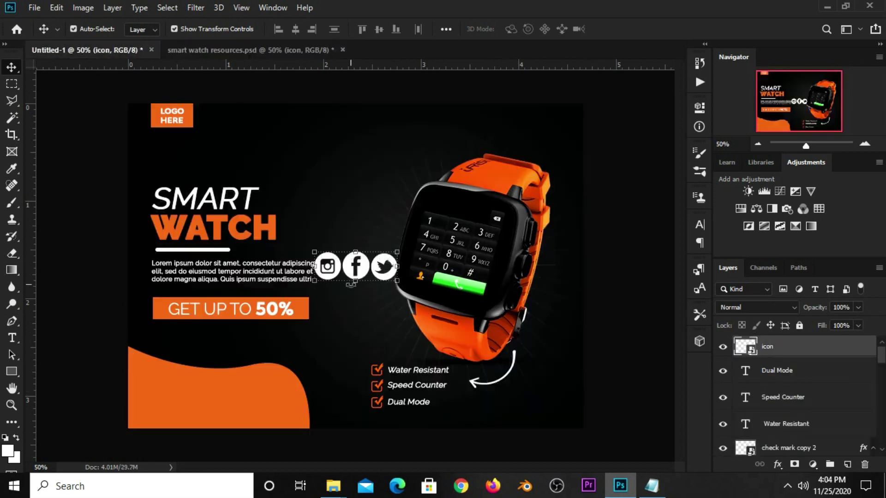
{"action": "key", "text": "ctrl+t"}
{"action": "mouse_move", "coordinate": [397, 252]}
{"action": "left_mouse_down"}
{"action": "mouse_move", "coordinate": [376, 259]}
{"action": "mouse_move", "coordinate": [556, 419]}
{"action": "left_mouse_up"}
{"action": "key", "text": "Return"}
{"action": "key", "text": "Up"}
{"action": "key", "text": "Up"}
{"action": "key", "text": "Up"}
{"action": "key", "text": "Up"}
{"action": "key", "text": "Up"}
{"action": "key", "text": "Up"}
{"action": "key", "text": "Up"}
{"action": "key", "text": "Up"}
{"action": "key", "text": "Up"}
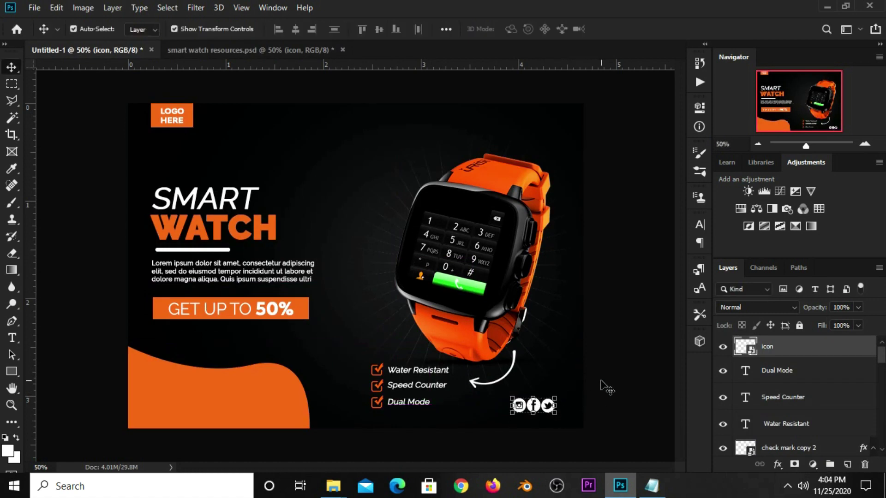
{"action": "left_click", "coordinate": [602, 387]}
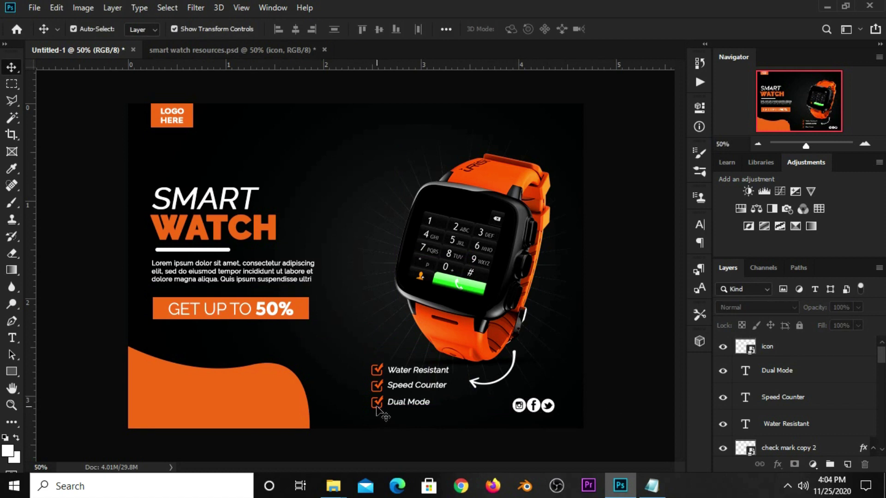
Select the feature rows' check marks and text, nudging the Water Resistant row slightly down.
{"action": "left_click", "coordinate": [422, 404]}
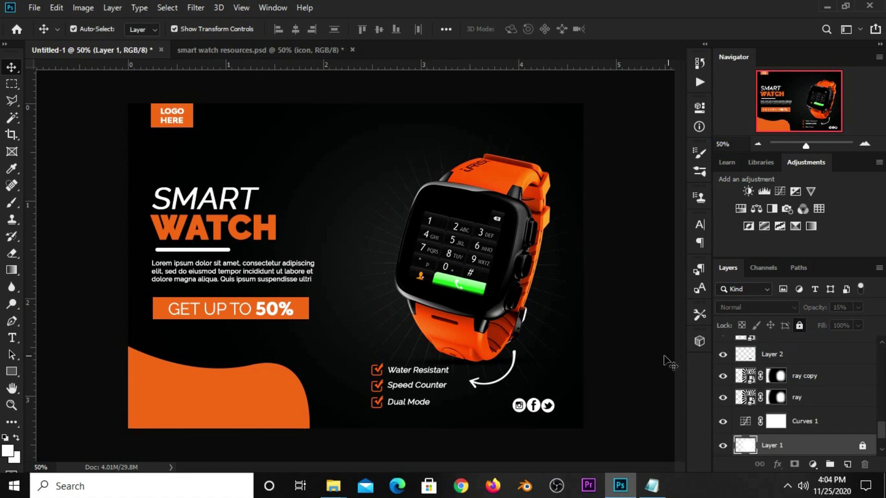
{"action": "left_click", "coordinate": [597, 382]}
{"action": "left_click", "coordinate": [383, 404]}
{"action": "left_click", "coordinate": [422, 403], "text": "shift"}
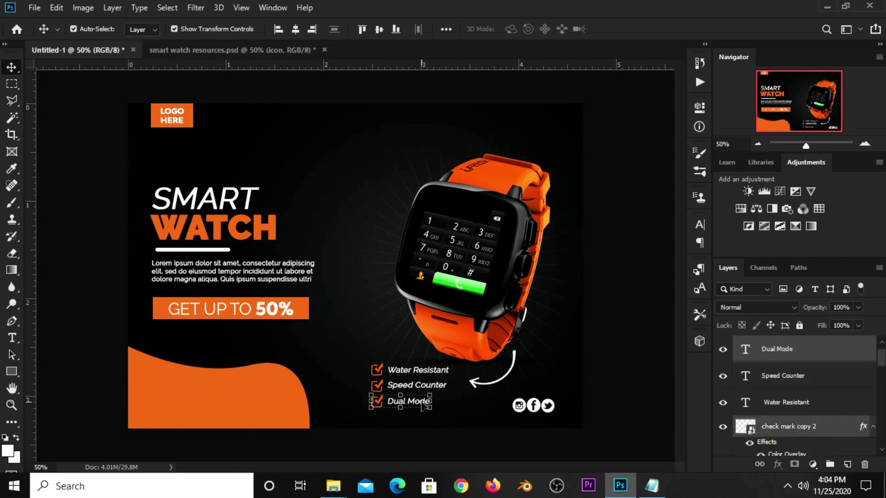
{"action": "left_click", "coordinate": [621, 369]}
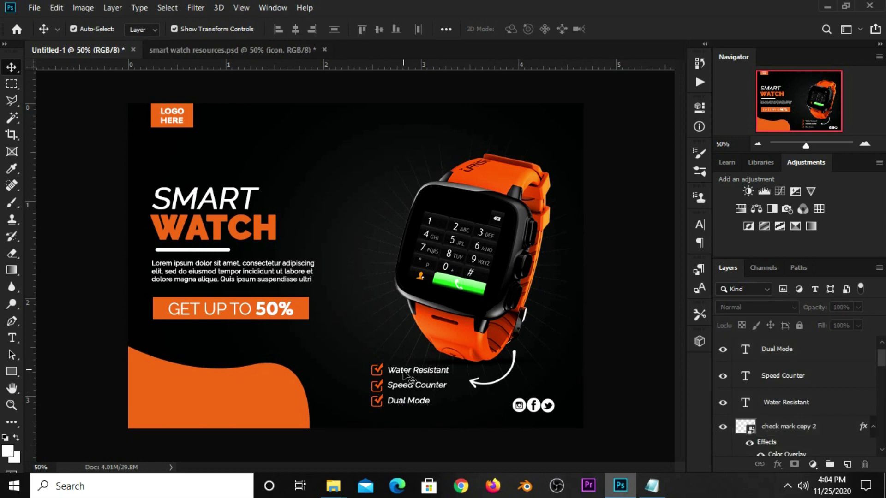
{"action": "left_click", "coordinate": [404, 371]}
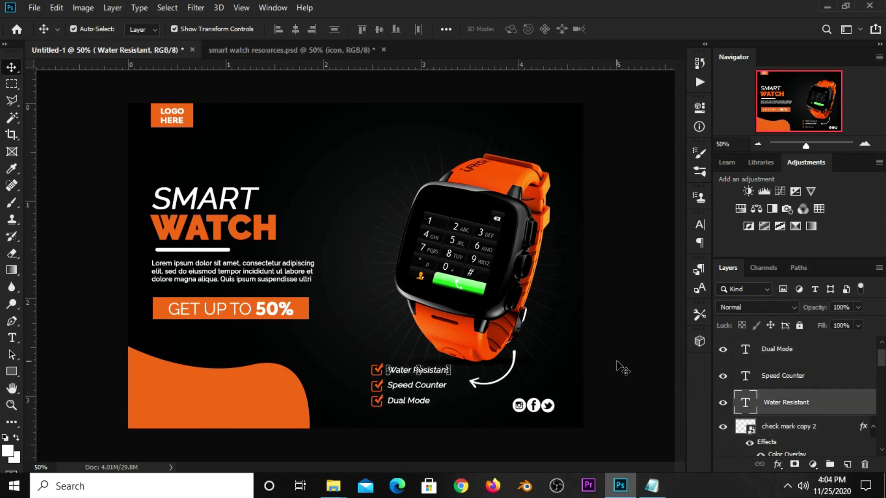
{"action": "left_click", "coordinate": [377, 369], "text": "shift"}
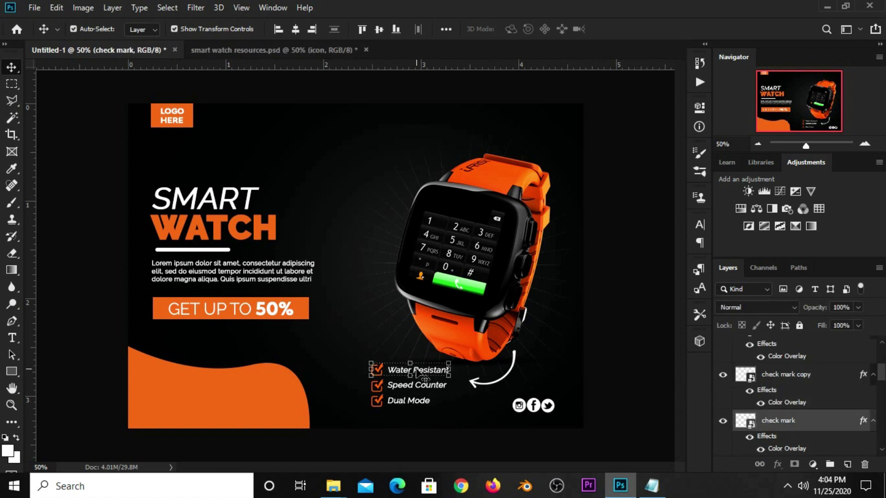
{"action": "key", "text": "ctrl+j"}
{"action": "key", "text": "shift+Down"}
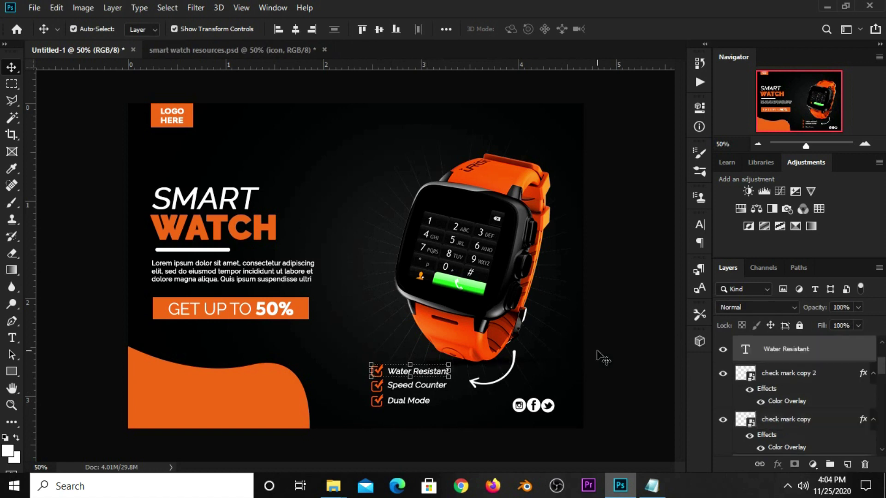
{"action": "left_click", "coordinate": [597, 351]}
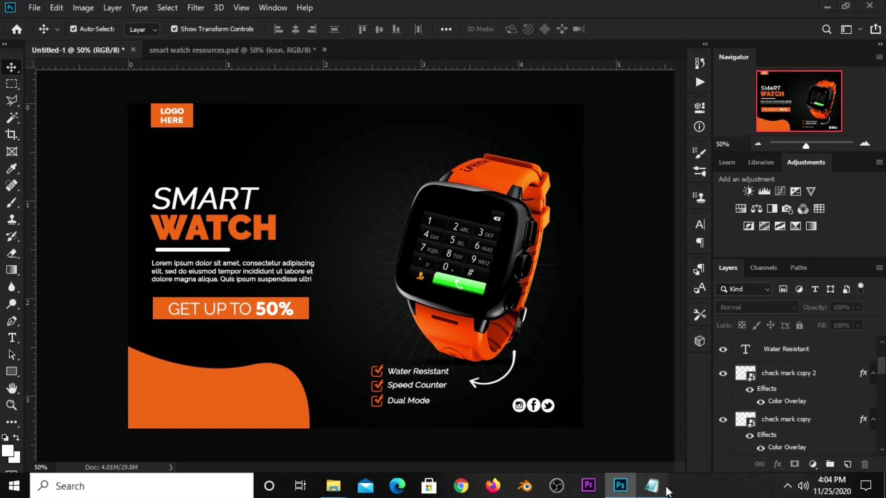
Copy the phrase 'order now' from the Notepad notes.
{"action": "left_click", "coordinate": [652, 486]}
{"action": "left_click_drag", "start_coordinate": [505, 346], "coordinate": [456, 345]}
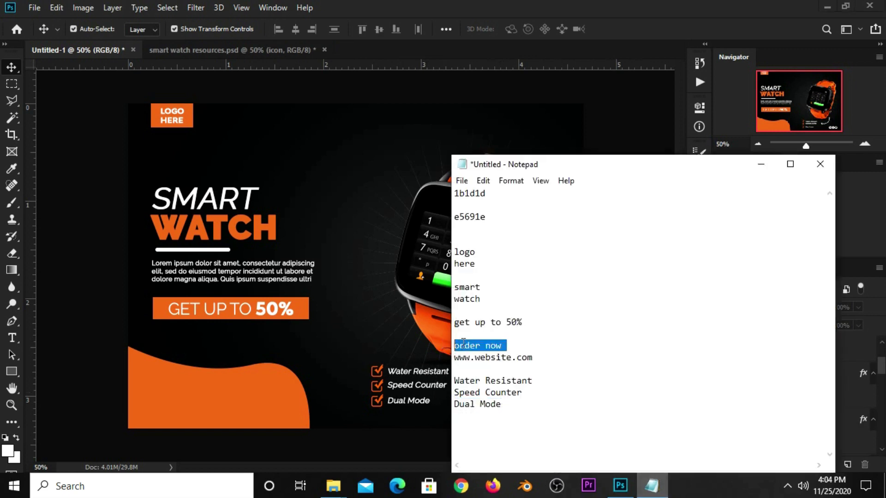
{"action": "right_click", "coordinate": [463, 344]}
{"action": "left_click", "coordinate": [488, 189]}
{"action": "left_click", "coordinate": [599, 117]}
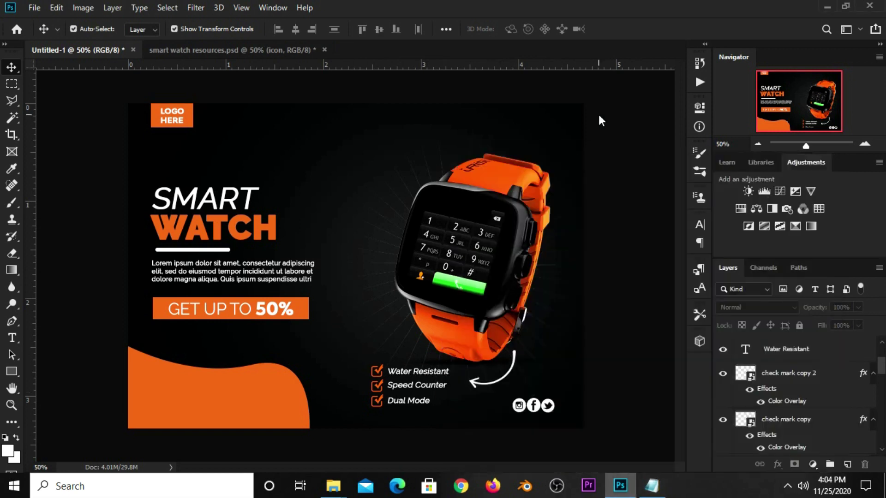
Type 'order now' as a new text line on the orange wave.
{"action": "left_click_drag", "start_coordinate": [8, 339], "coordinate": [46, 333]}
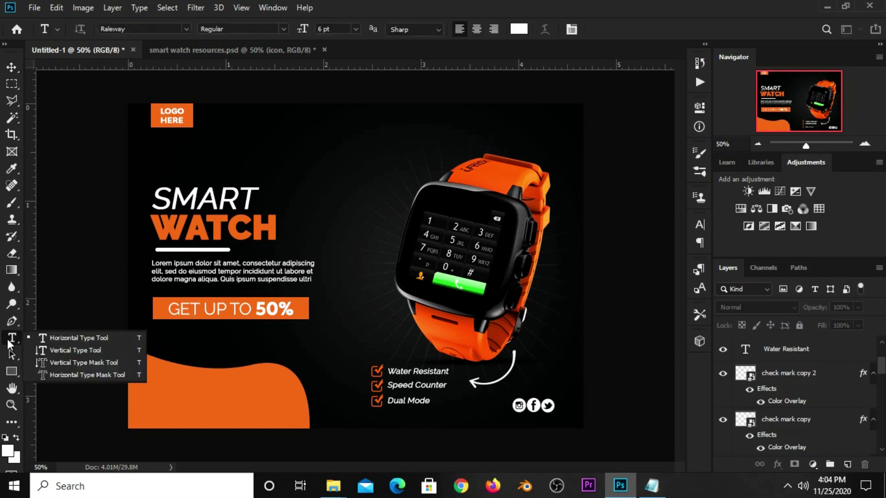
{"action": "left_click", "coordinate": [150, 375]}
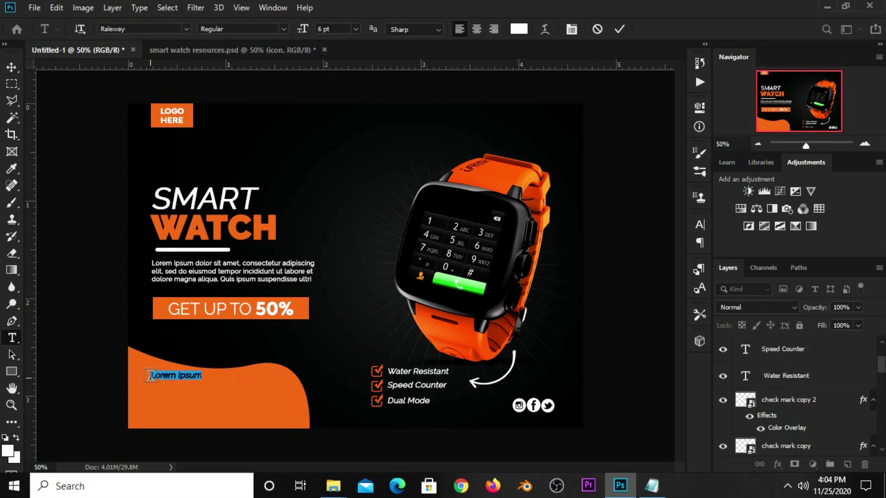
{"action": "type", "text": "order now"}
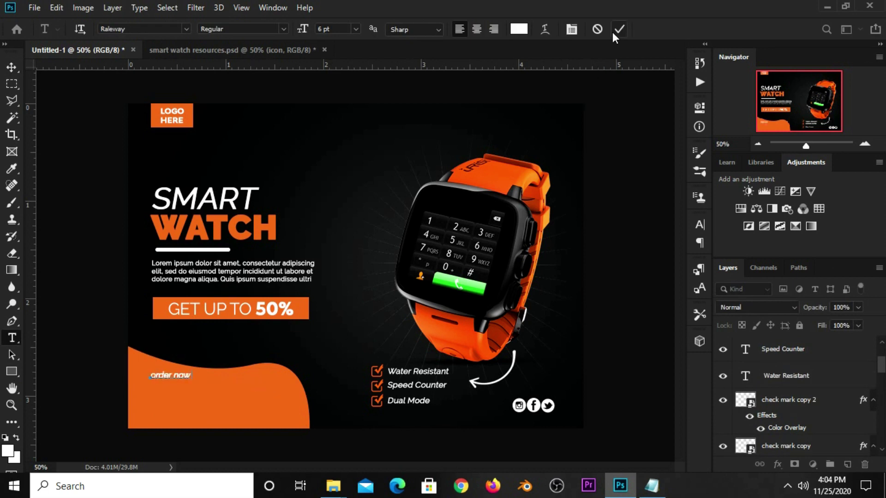
Format the text as Adlinnaka Bold, 11 pt, All Caps.
{"action": "left_click", "coordinate": [698, 226]}
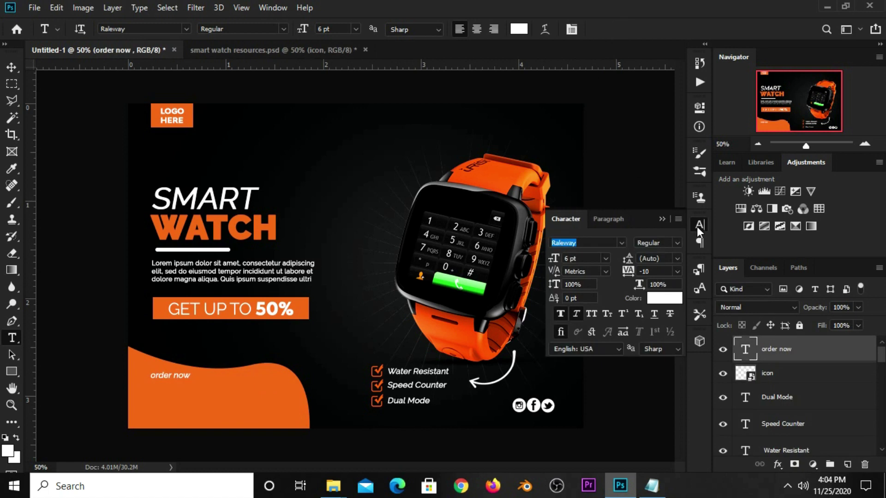
{"action": "left_click", "coordinate": [592, 314]}
{"action": "left_click", "coordinate": [605, 259]}
{"action": "left_click", "coordinate": [593, 351]}
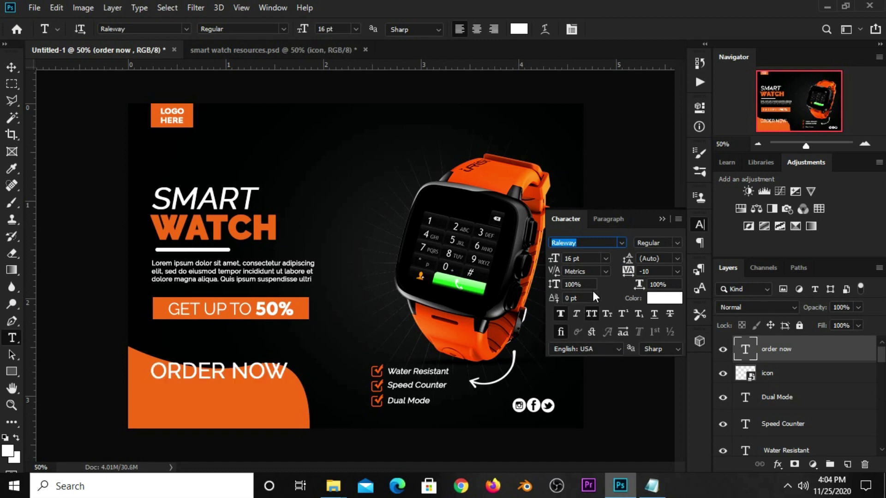
{"action": "left_click", "coordinate": [604, 258]}
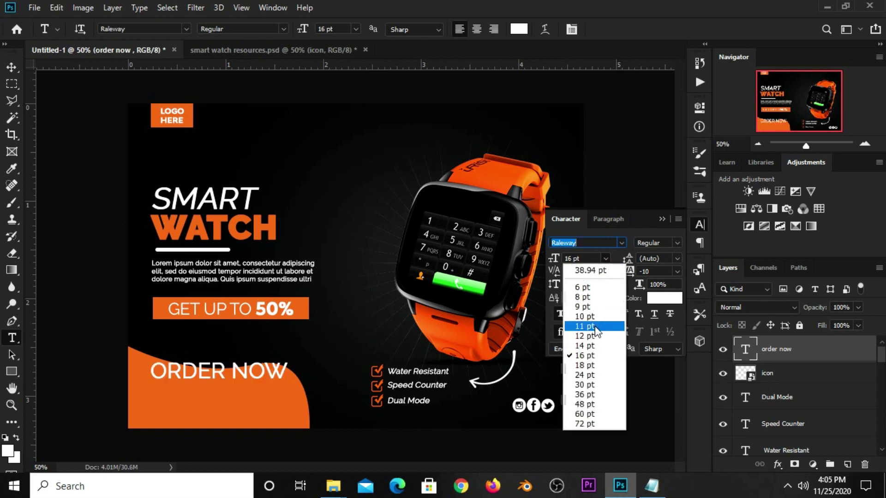
{"action": "left_click", "coordinate": [609, 242]}
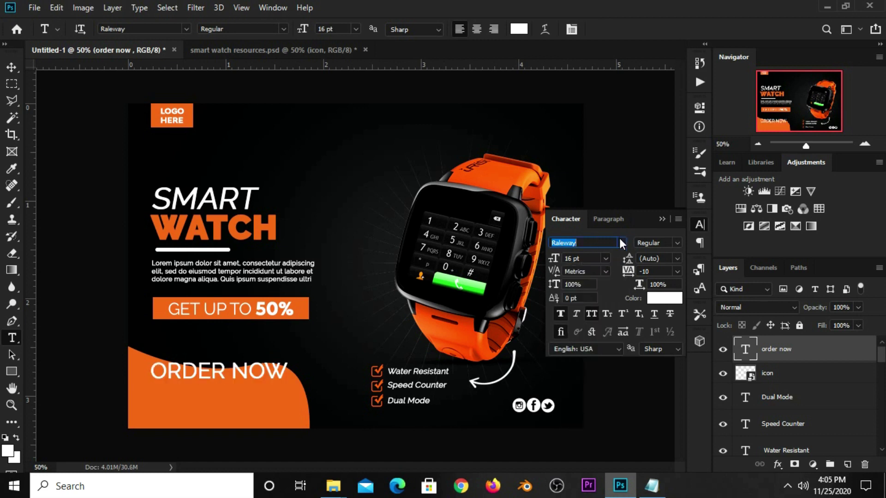
{"action": "left_click", "coordinate": [622, 241]}
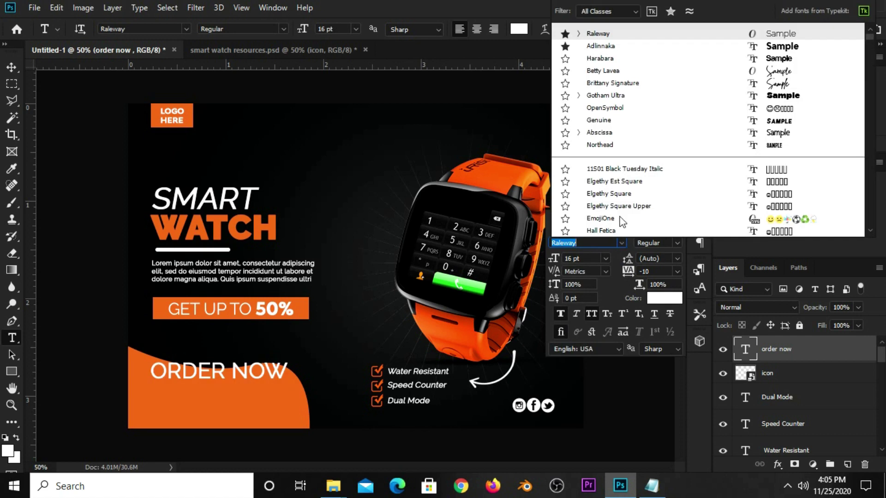
{"action": "left_click", "coordinate": [600, 45]}
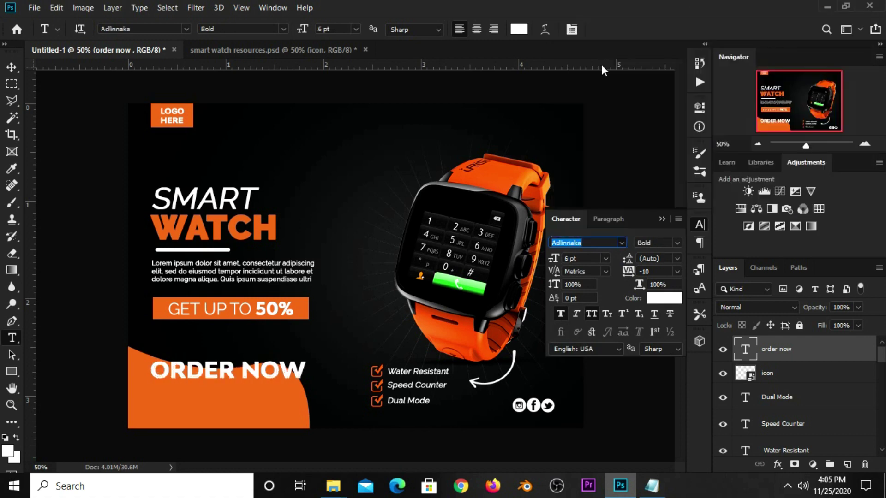
{"action": "left_click", "coordinate": [602, 260]}
{"action": "left_click", "coordinate": [593, 325]}
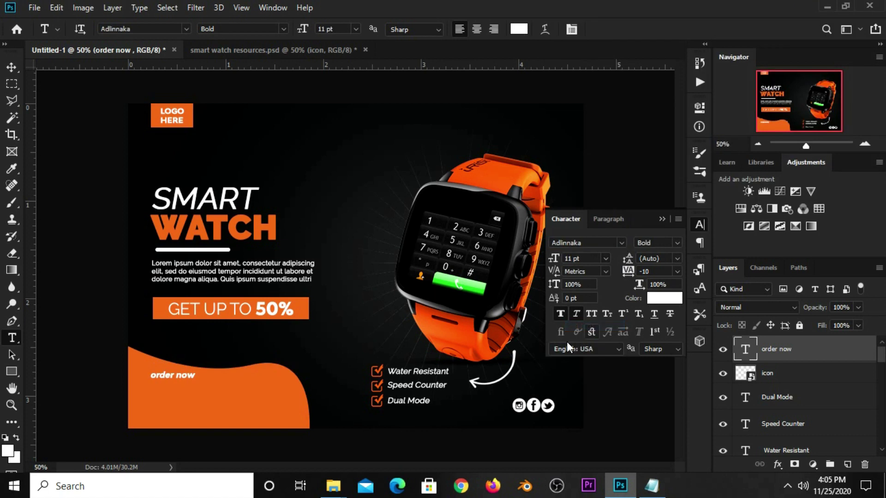
{"action": "key", "text": "ctrl+shift+k"}
{"action": "left_click", "coordinate": [576, 315]}
{"action": "left_click", "coordinate": [661, 220]}
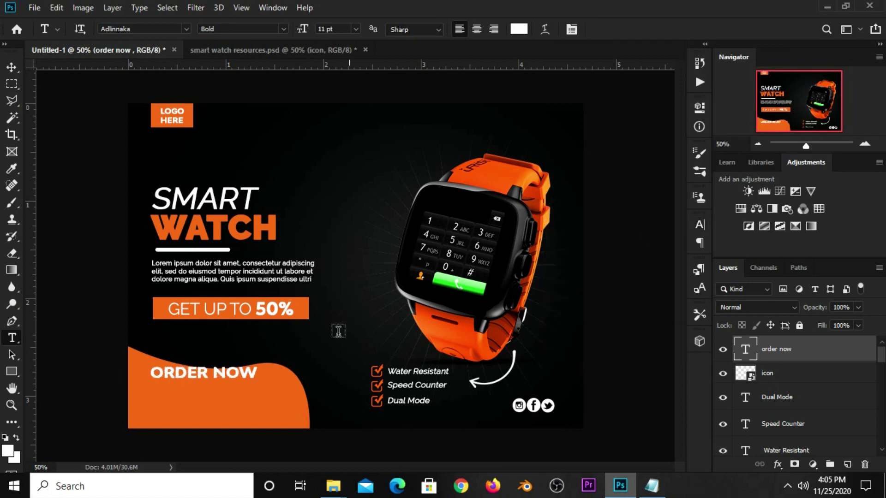
{"action": "left_click", "coordinate": [18, 67]}
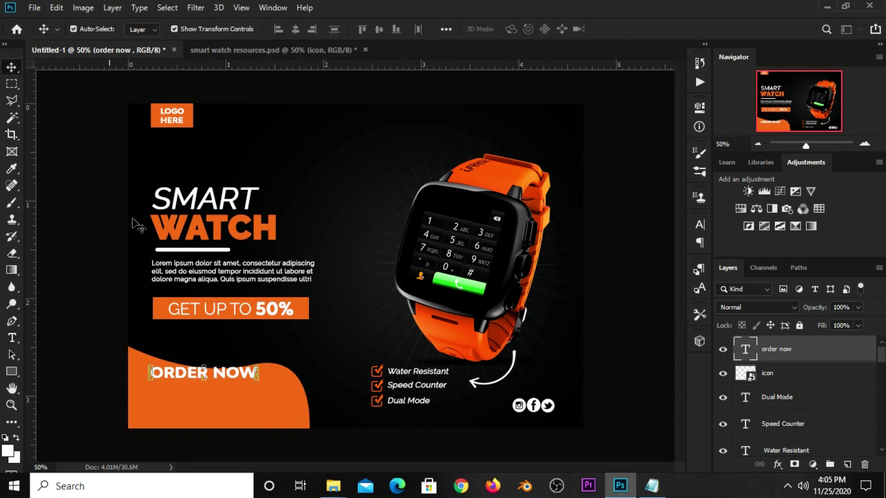
Scale ORDER NOW to about 92% and duplicate it just below itself.
{"action": "left_click_drag", "start_coordinate": [257, 367], "coordinate": [212, 385]}
{"action": "key", "text": "Return"}
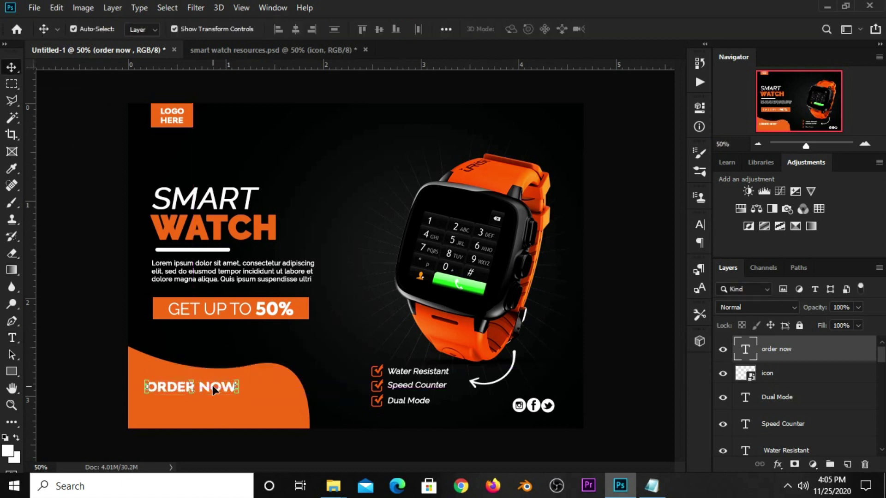
{"action": "left_click_drag", "start_coordinate": [212, 386], "coordinate": [211, 398]}
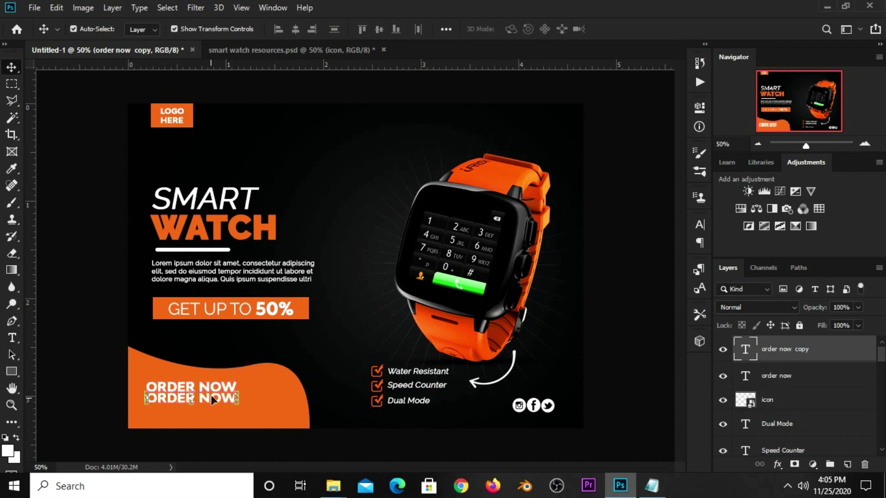
{"action": "left_click", "coordinate": [651, 485]}
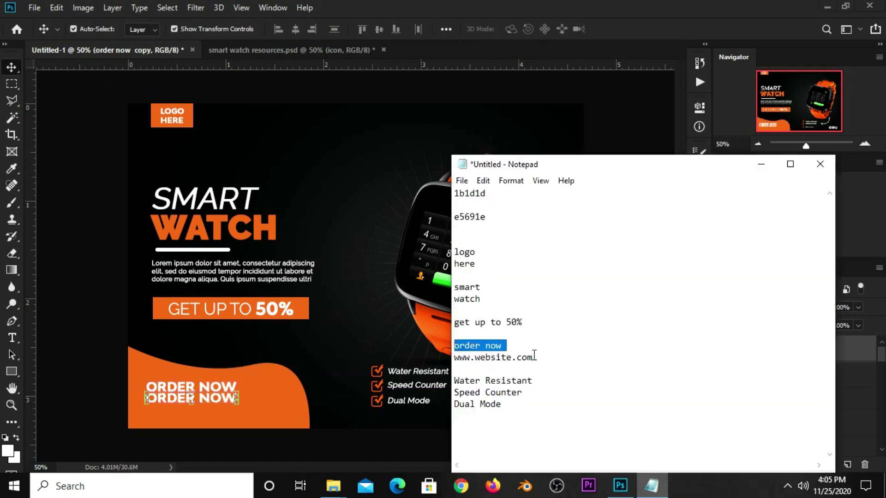
{"action": "left_click_drag", "start_coordinate": [535, 358], "coordinate": [453, 358]}
{"action": "right_click", "coordinate": [469, 357]}
{"action": "left_click", "coordinate": [502, 203]}
{"action": "left_click", "coordinate": [622, 41]}
Turn off All Caps on the lower copy of the text.
{"action": "left_click", "coordinate": [698, 225]}
{"action": "left_click", "coordinate": [595, 243]}
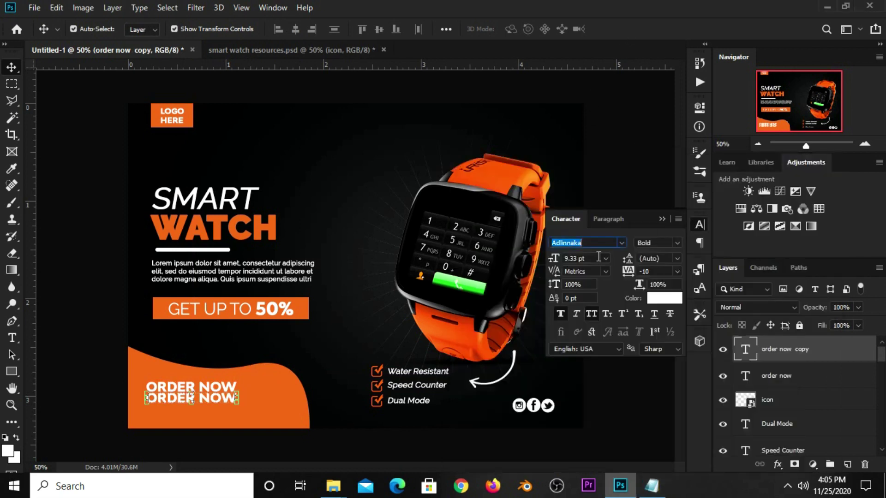
{"action": "left_click", "coordinate": [593, 314]}
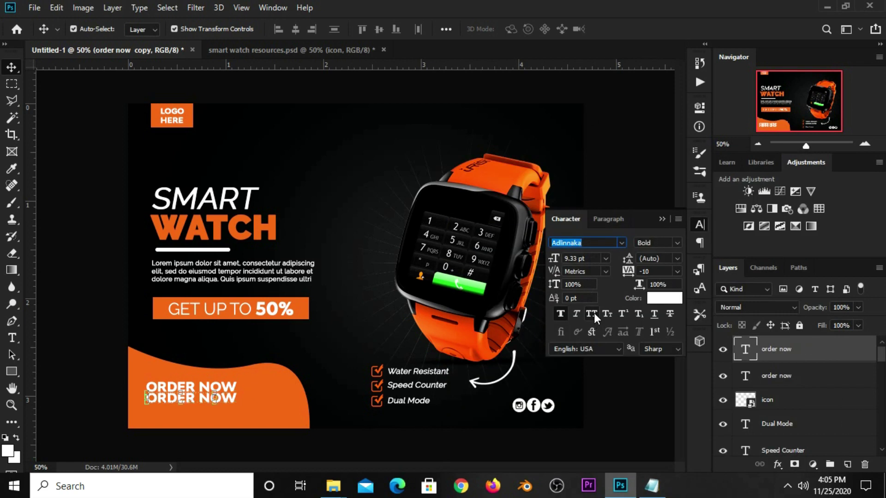
{"action": "left_click", "coordinate": [662, 219]}
{"action": "key", "text": "ctrl+shift+k"}
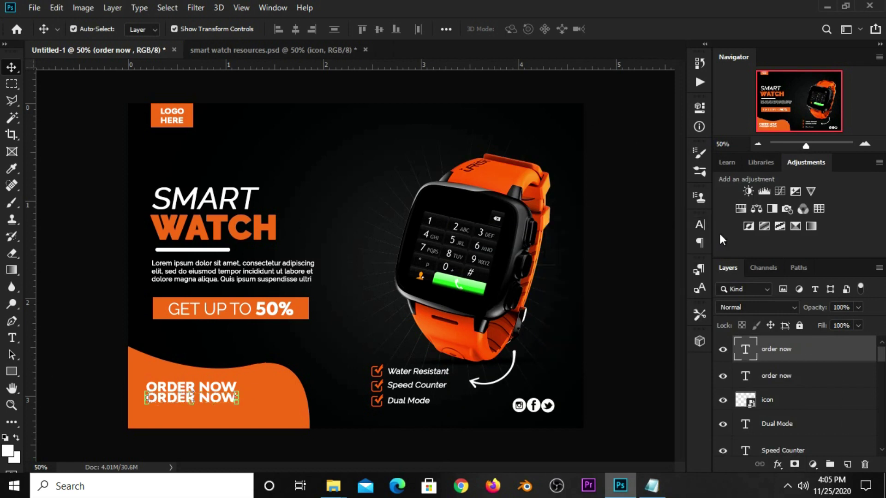
{"action": "left_click", "coordinate": [700, 225]}
{"action": "left_click", "coordinate": [591, 314]}
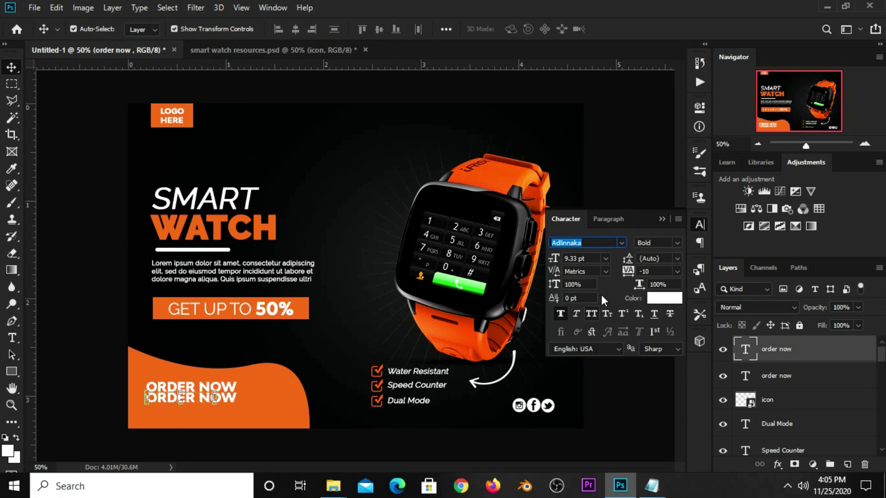
{"action": "left_click", "coordinate": [663, 219]}
{"action": "left_click", "coordinate": [13, 339]}
{"action": "left_click", "coordinate": [50, 340]}
{"action": "left_click", "coordinate": [163, 400]}
{"action": "key", "text": "ctrl+a"}
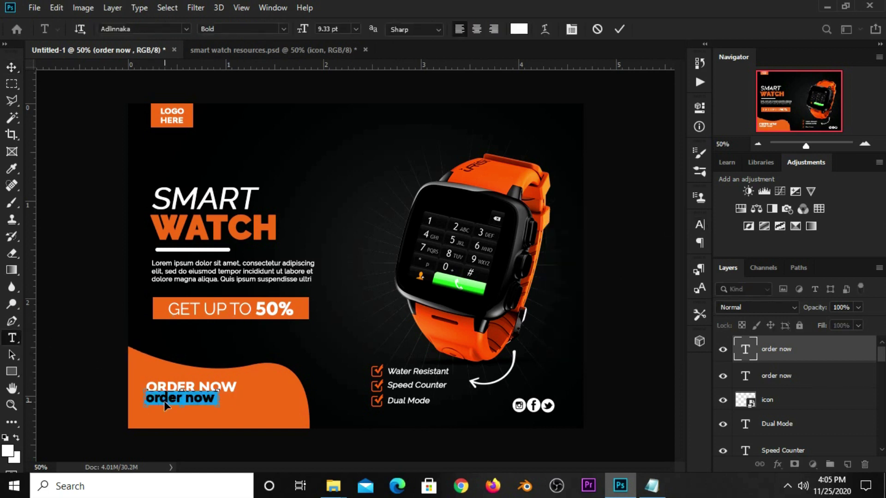
{"action": "type", "text": "www.website.com"}
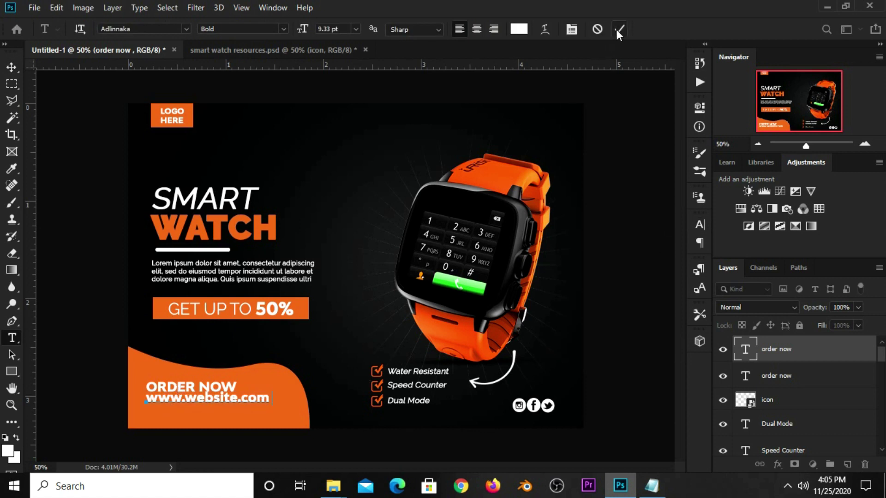
{"action": "left_click", "coordinate": [618, 32]}
{"action": "key", "text": "v"}
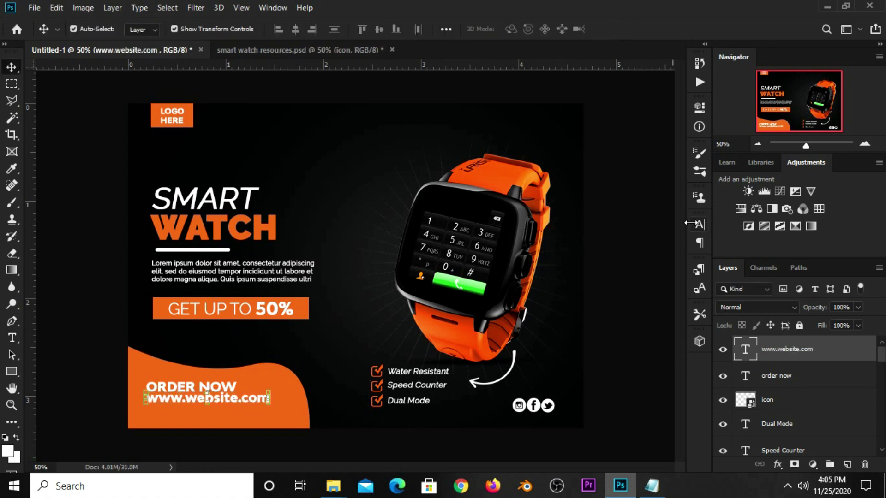
{"action": "left_click", "coordinate": [690, 223]}
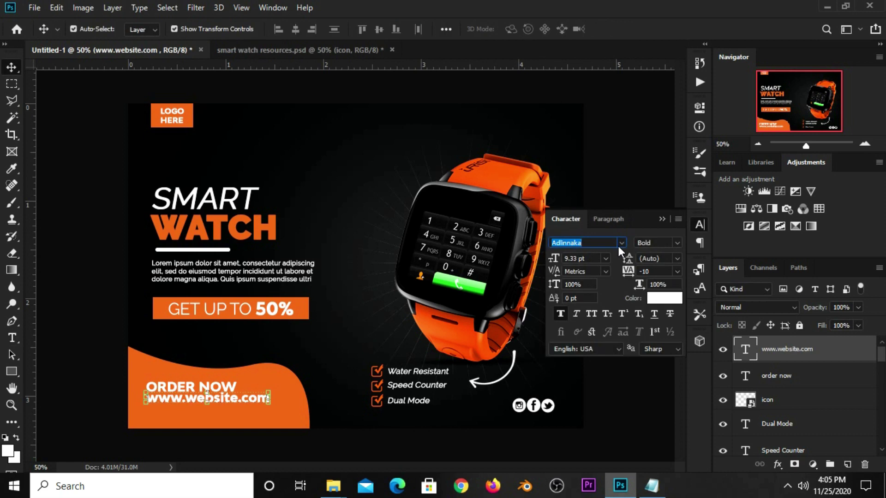
{"action": "left_click", "coordinate": [605, 258]}
{"action": "left_click", "coordinate": [591, 301]}
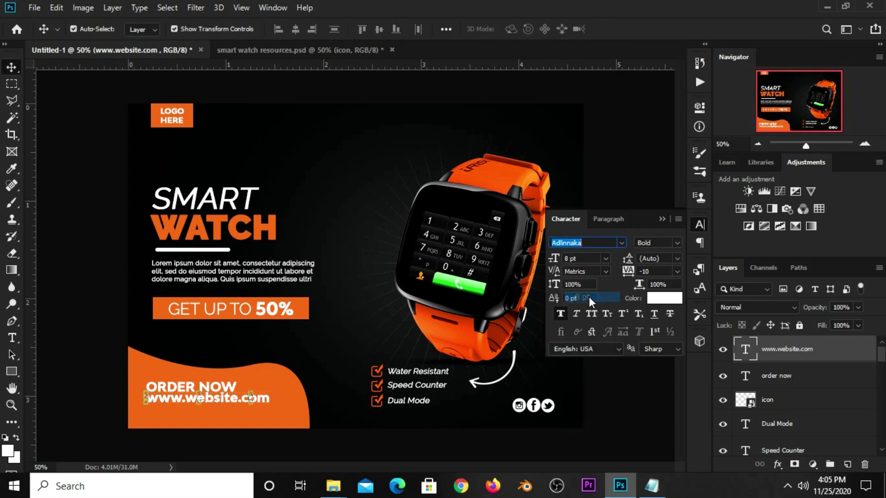
{"action": "left_click", "coordinate": [559, 313]}
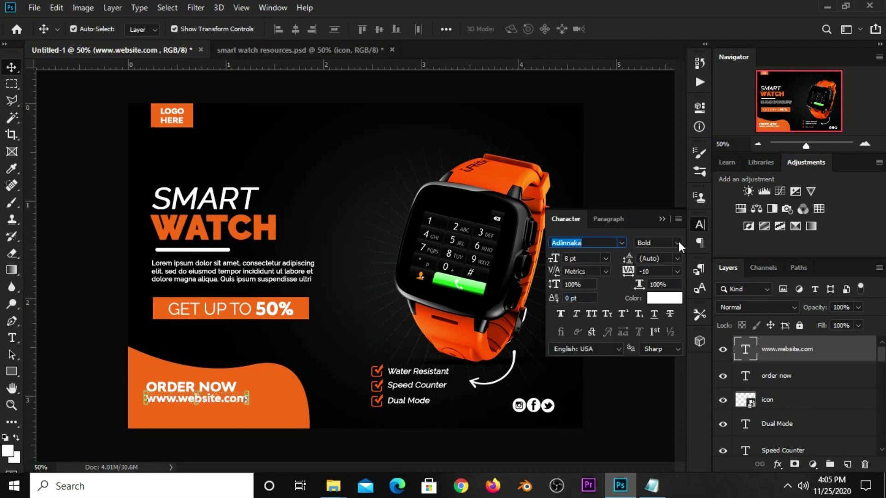
{"action": "left_click", "coordinate": [660, 218]}
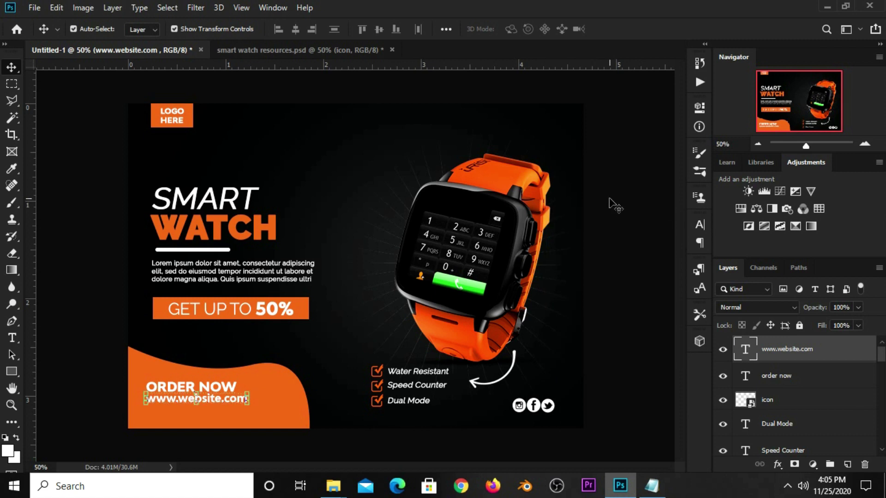
Scale ORDER NOW down to about 87%.
{"action": "left_click", "coordinate": [612, 220]}
{"action": "left_click", "coordinate": [235, 383]}
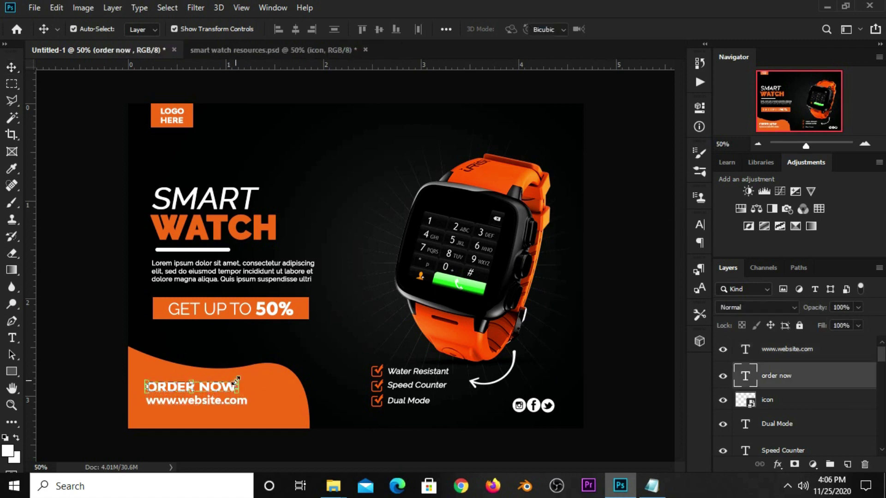
{"action": "left_click_drag", "start_coordinate": [236, 381], "coordinate": [226, 382]}
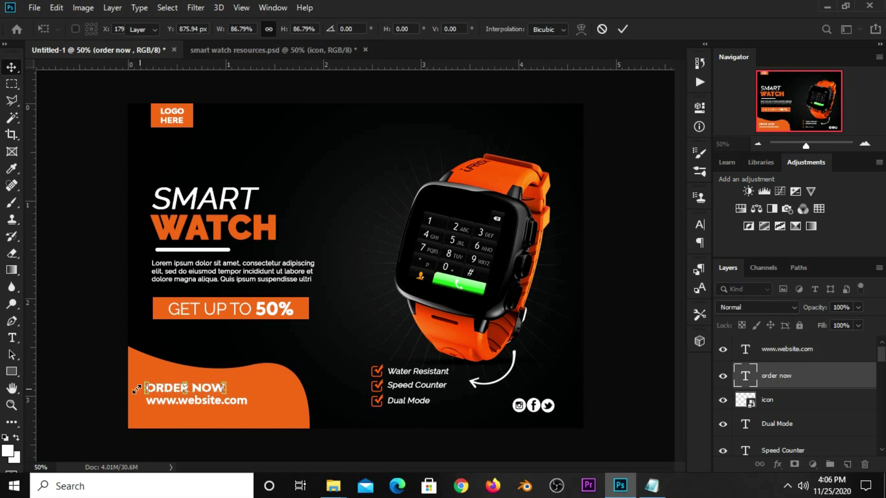
{"action": "left_click", "coordinate": [116, 407]}
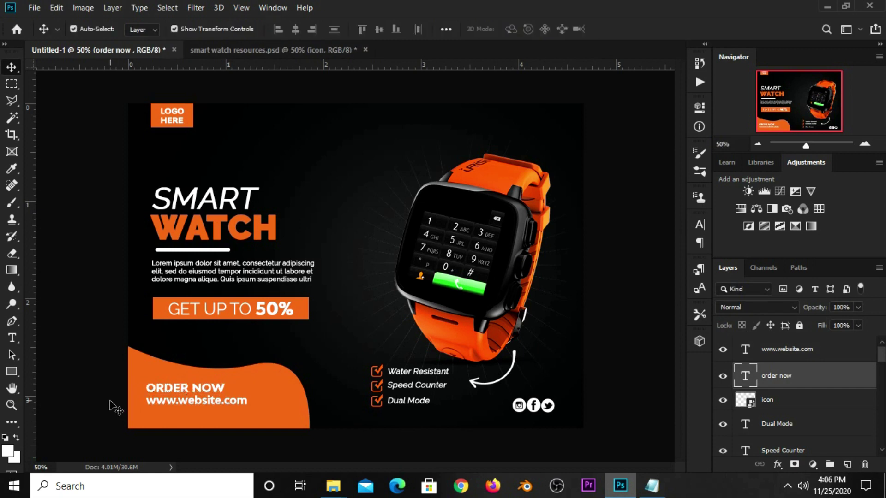
Select both text layers and nudge them slightly lower on the orange wave.
{"action": "left_click", "coordinate": [212, 405]}
{"action": "left_click", "coordinate": [69, 376]}
{"action": "left_click", "coordinate": [168, 391]}
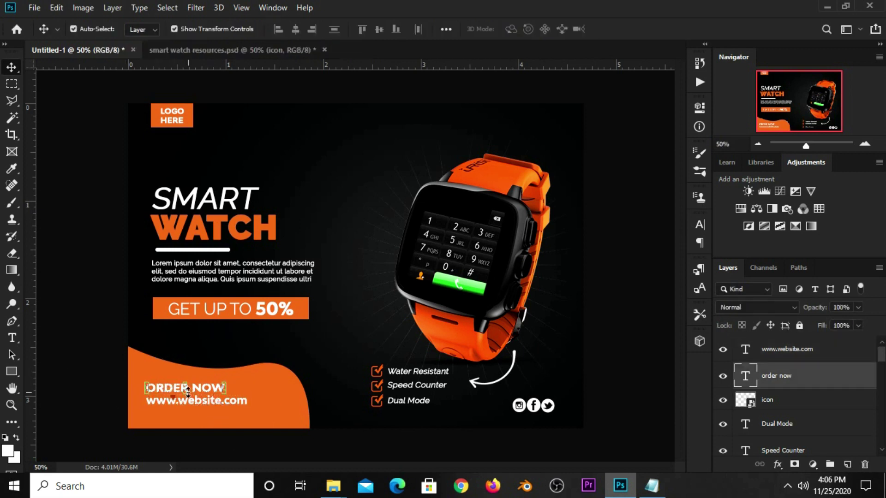
{"action": "left_click", "coordinate": [240, 403], "text": "shift"}
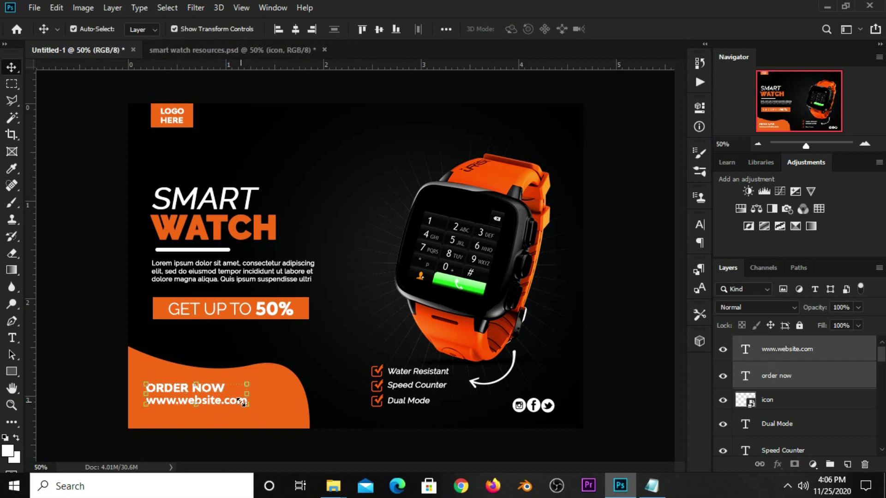
{"action": "key", "text": "Down"}
{"action": "key", "text": "Down"}
{"action": "key", "text": "Down"}
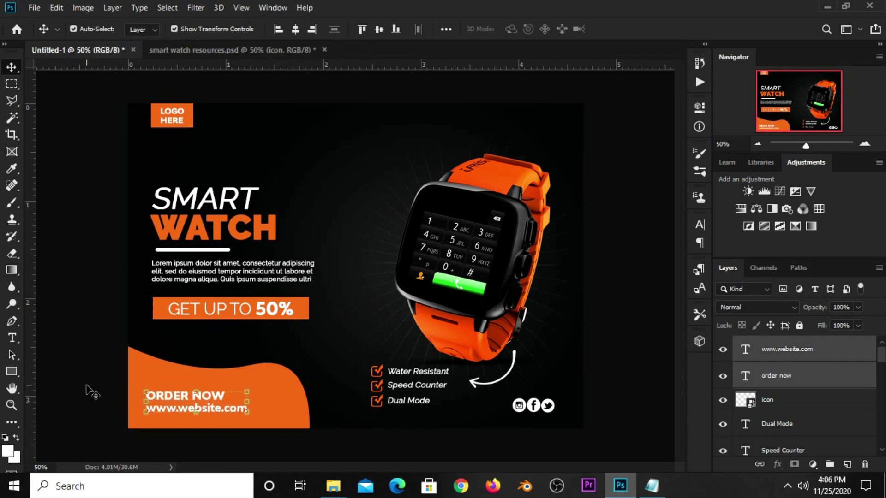
{"action": "left_click", "coordinate": [70, 357]}
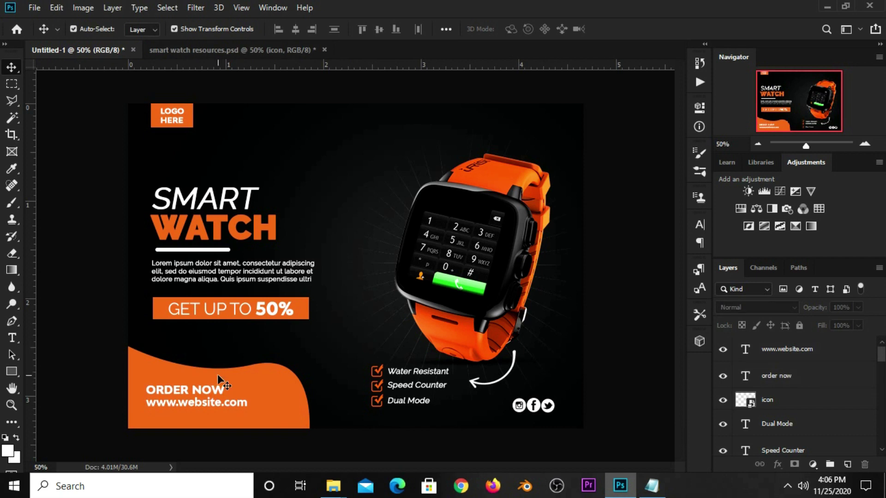
{"action": "left_click", "coordinate": [271, 398]}
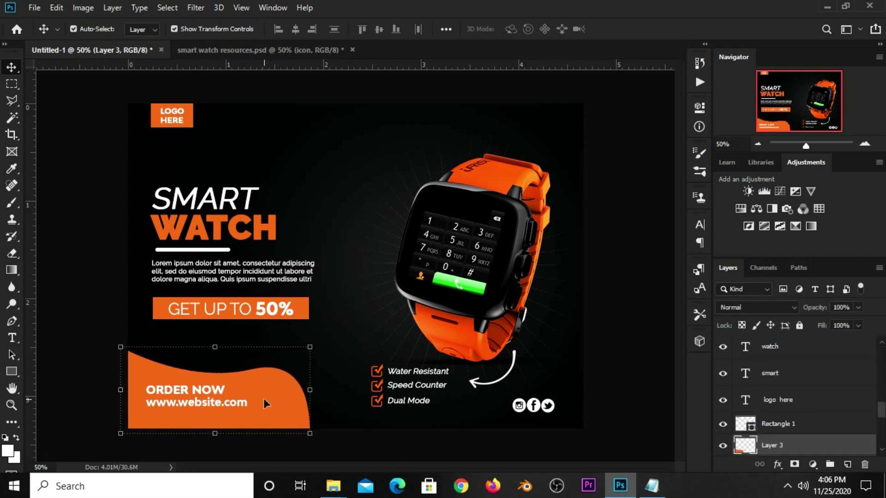
{"action": "left_click", "coordinate": [84, 343]}
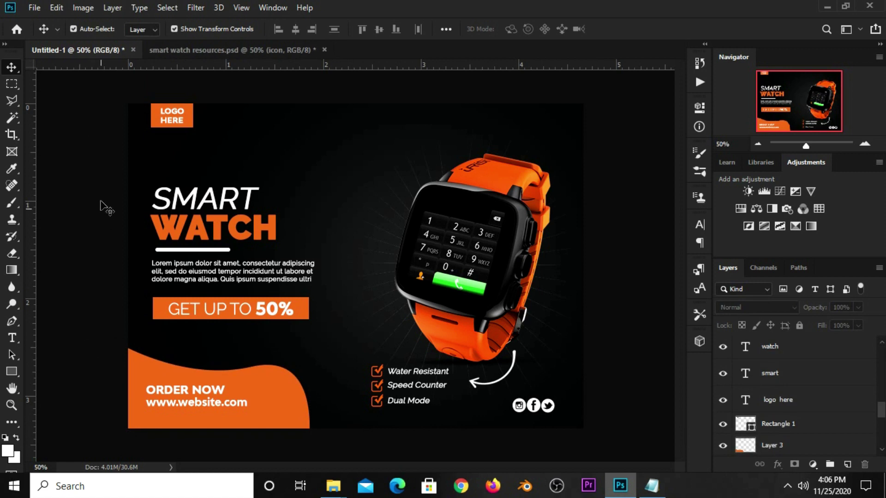
Append the All custom shape set and draw a 102 × 16 px zigzag above SMART.
{"action": "right_click", "coordinate": [12, 371]}
{"action": "left_click", "coordinate": [57, 436]}
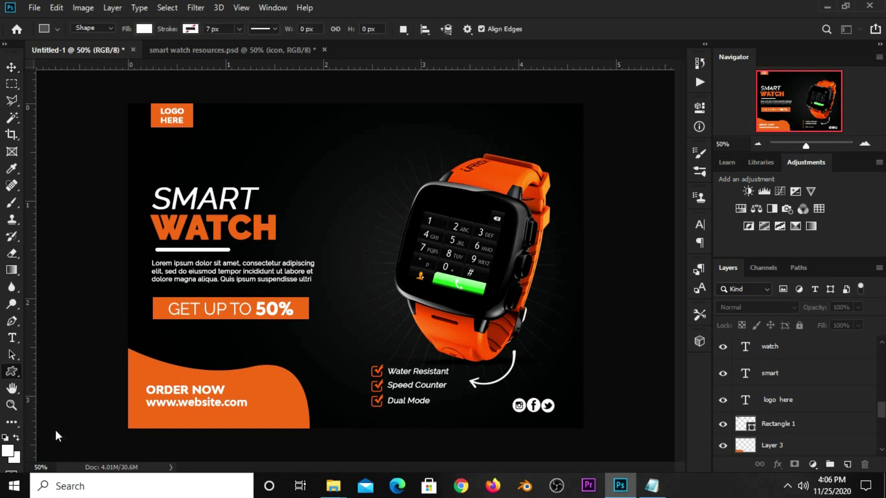
{"action": "left_click", "coordinate": [524, 29]}
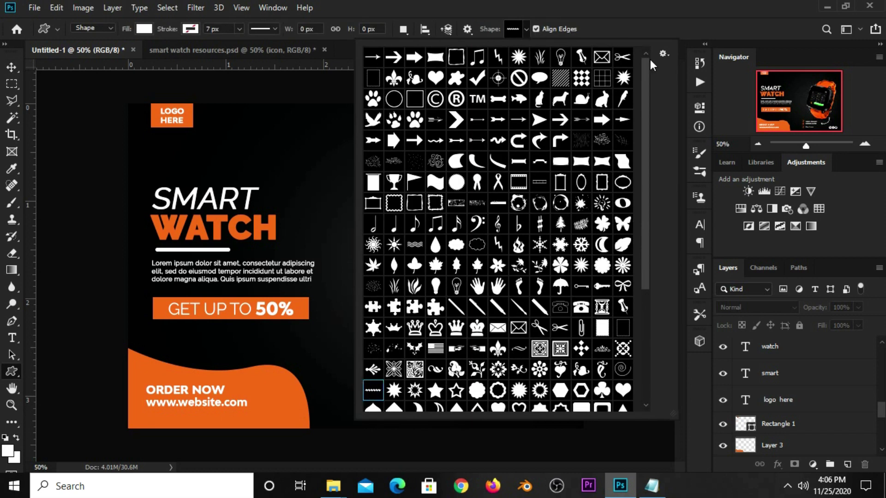
{"action": "left_click", "coordinate": [663, 54]}
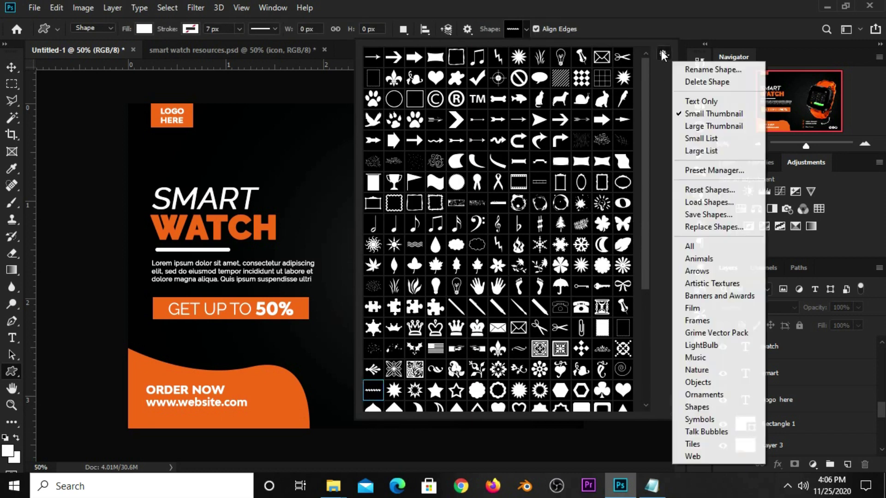
{"action": "left_click", "coordinate": [688, 246]}
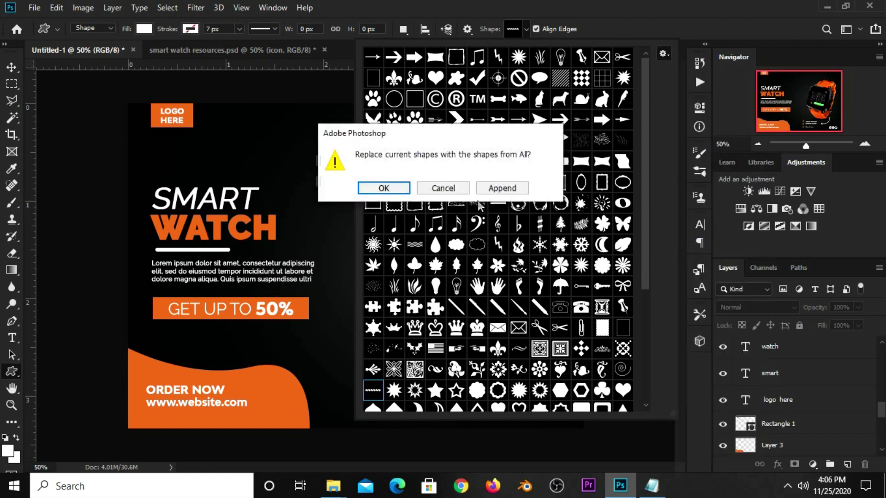
{"action": "left_click", "coordinate": [497, 189]}
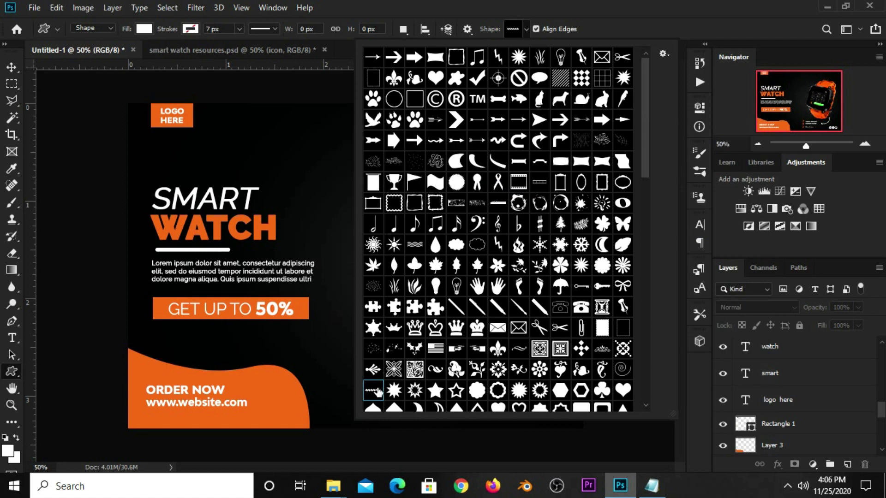
{"action": "left_click", "coordinate": [614, 35]}
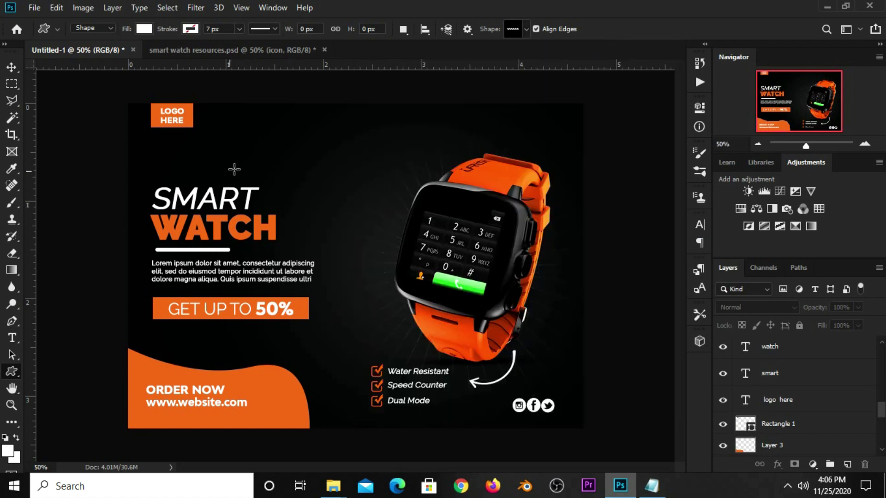
{"action": "left_click_drag", "start_coordinate": [209, 174], "coordinate": [242, 178]}
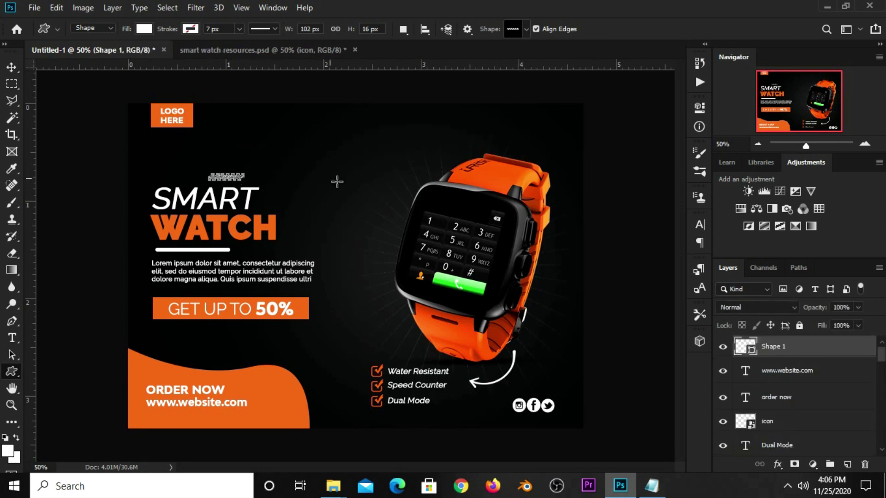
Lower the zigzag Shape 1 layer above SMART to 23% opacity.
{"action": "left_click", "coordinate": [11, 67]}
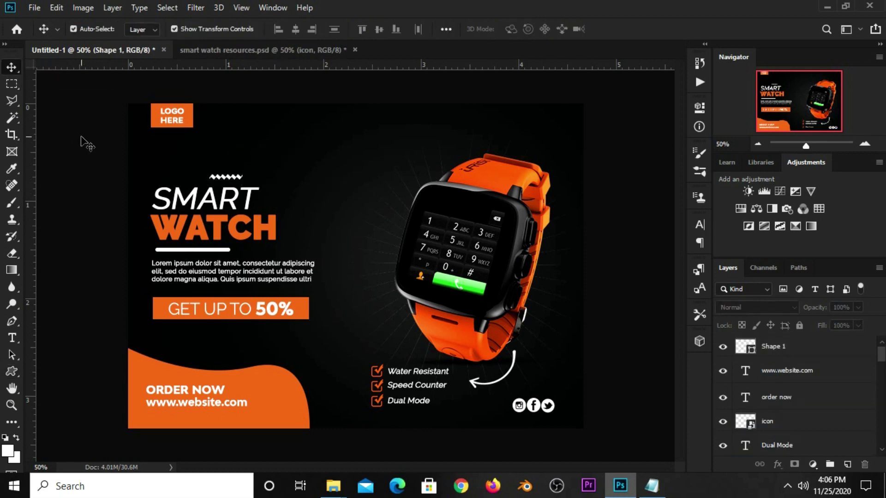
{"action": "left_click", "coordinate": [231, 177]}
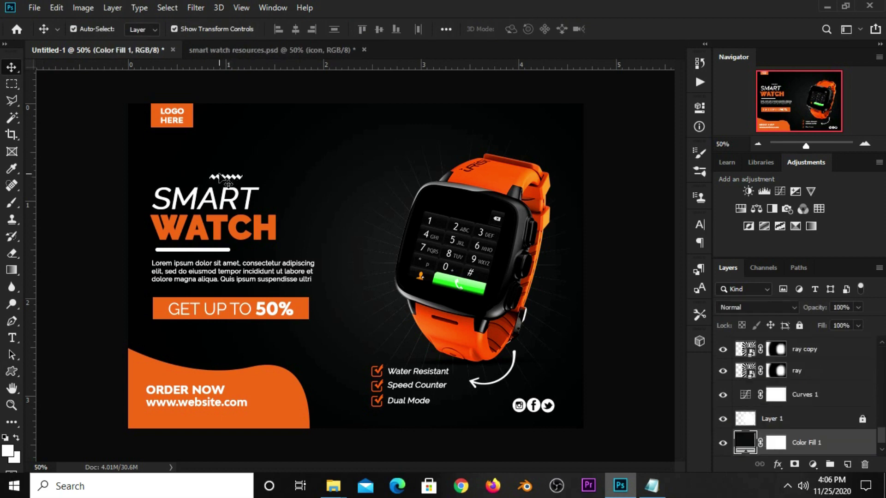
{"action": "left_click", "coordinate": [234, 178]}
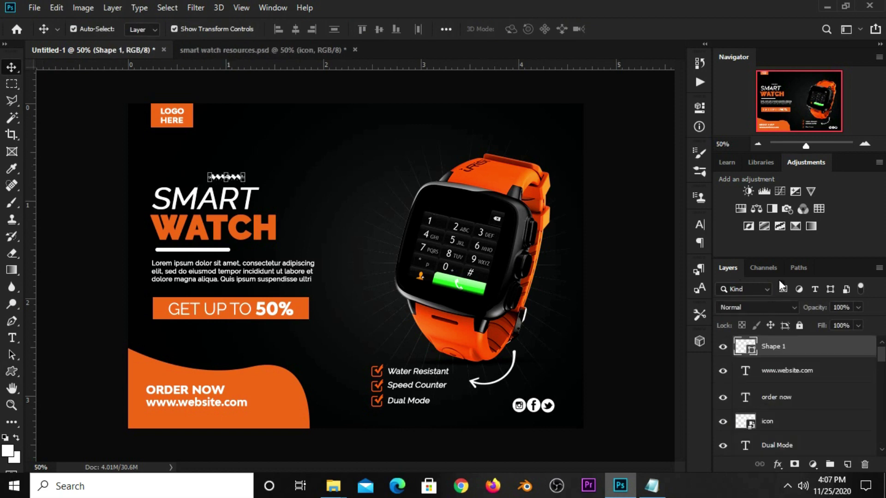
{"action": "left_click", "coordinate": [857, 307]}
{"action": "left_click_drag", "start_coordinate": [861, 321], "coordinate": [814, 323]}
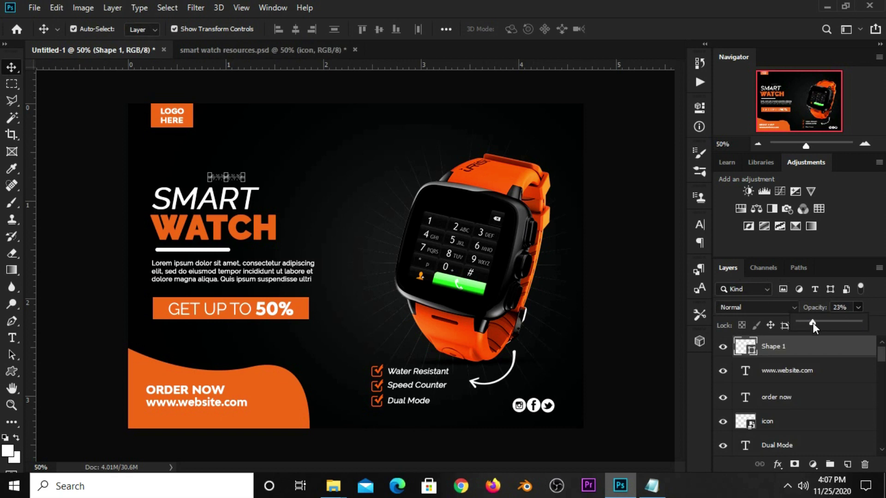
{"action": "left_click", "coordinate": [605, 278]}
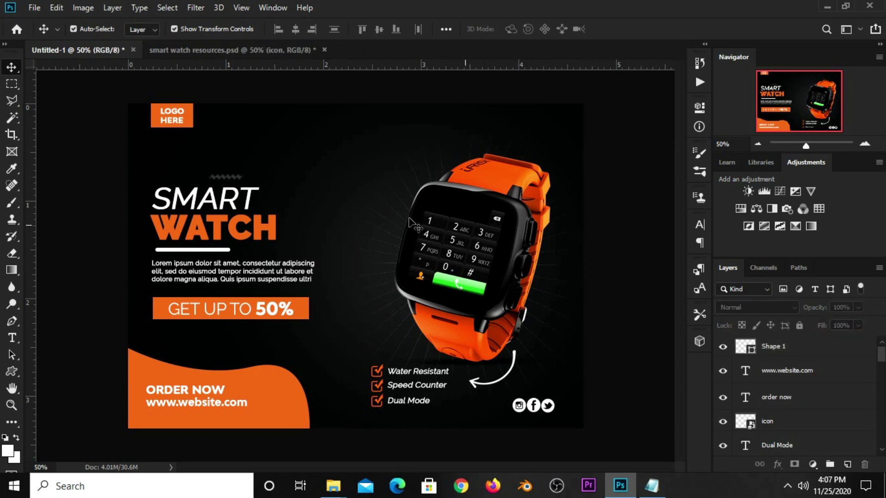
{"action": "left_click", "coordinate": [233, 179]}
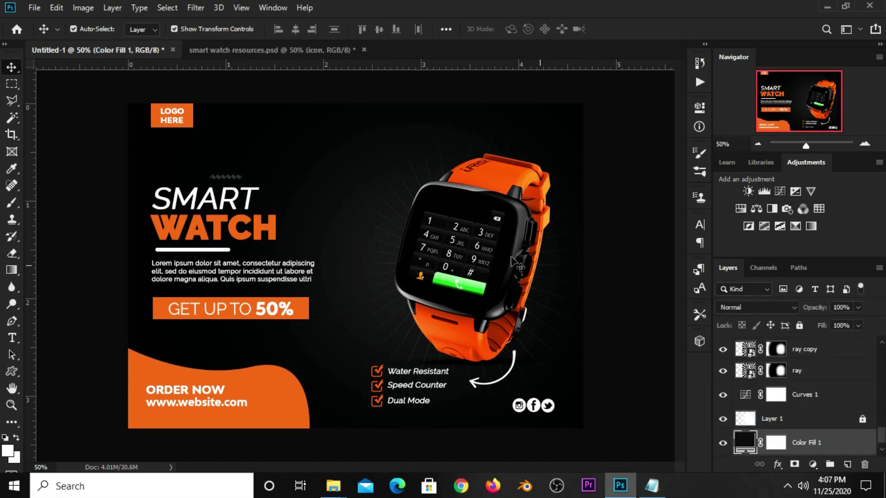
{"action": "scroll", "coordinate": [794, 366], "scroll_direction": "up", "scroll_amount": 3}
{"action": "scroll", "coordinate": [790, 360], "scroll_direction": "up", "scroll_amount": 3}
{"action": "scroll", "coordinate": [785, 354], "scroll_direction": "up", "scroll_amount": 3}
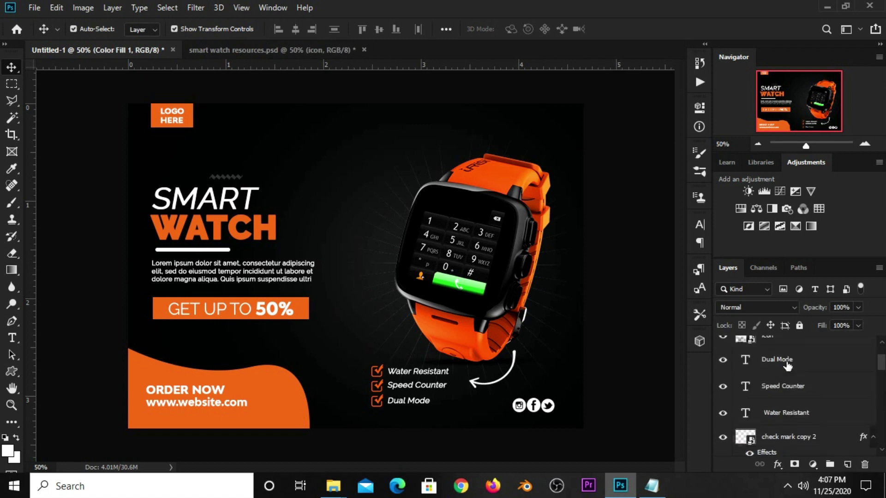
{"action": "scroll", "coordinate": [782, 348], "scroll_direction": "up", "scroll_amount": 2}
Duplicate the faint zigzag and place the copy beside the watch face.
{"action": "left_click", "coordinate": [782, 349]}
{"action": "key", "text": "ctrl+j"}
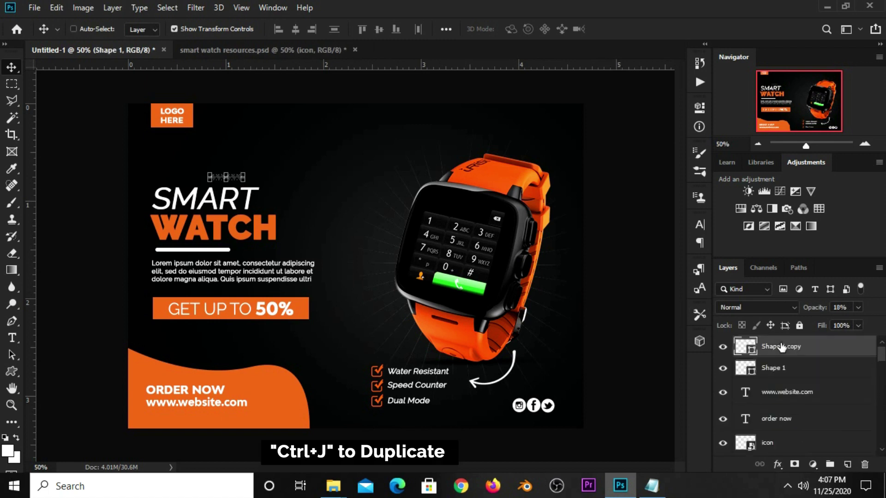
{"action": "key", "text": "ctrl+t"}
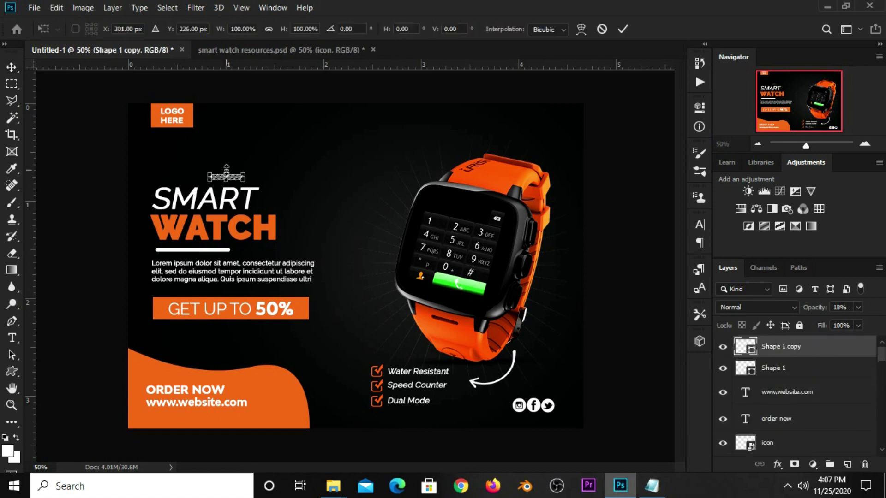
{"action": "left_click_drag", "start_coordinate": [238, 177], "coordinate": [390, 232]}
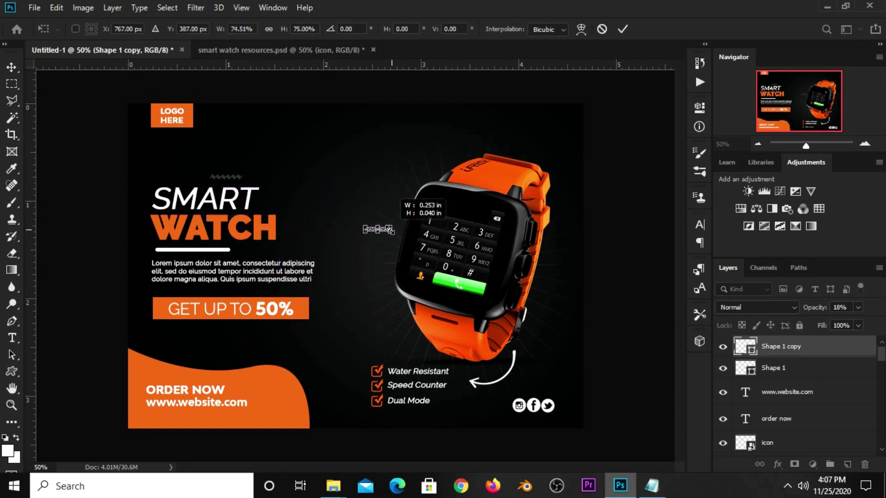
{"action": "key", "text": "Return"}
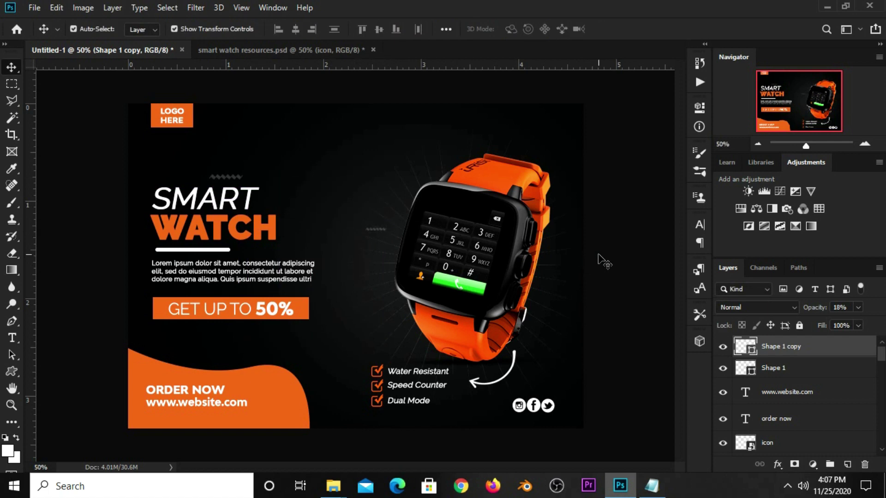
{"action": "left_click", "coordinate": [599, 260]}
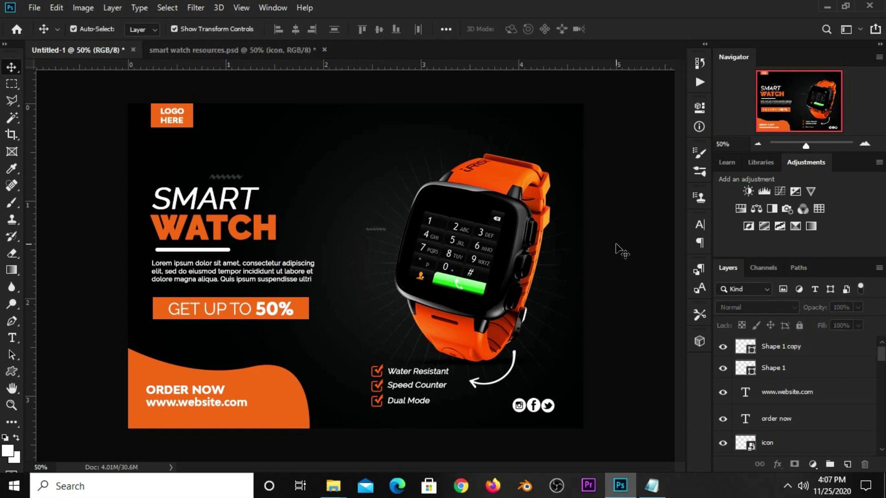
Duplicate the zigzag copy again and move it below the watch near the feature list.
{"action": "left_click", "coordinate": [789, 356]}
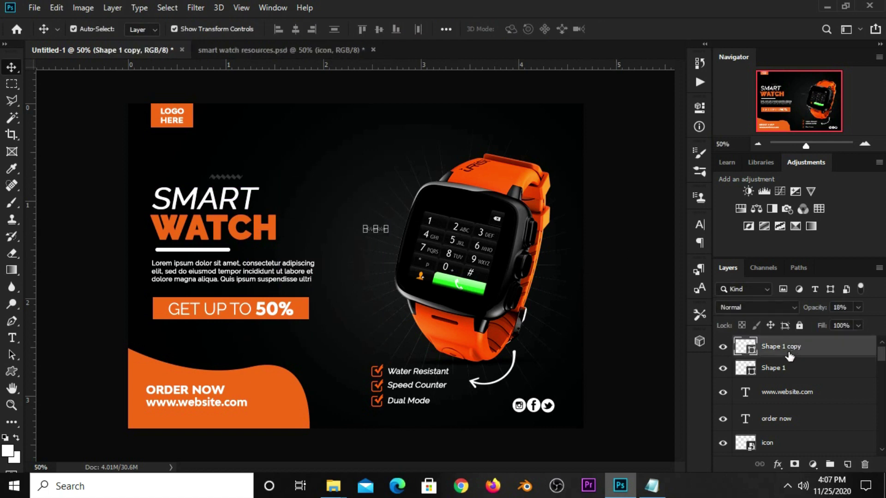
{"action": "key", "text": "ctrl+j"}
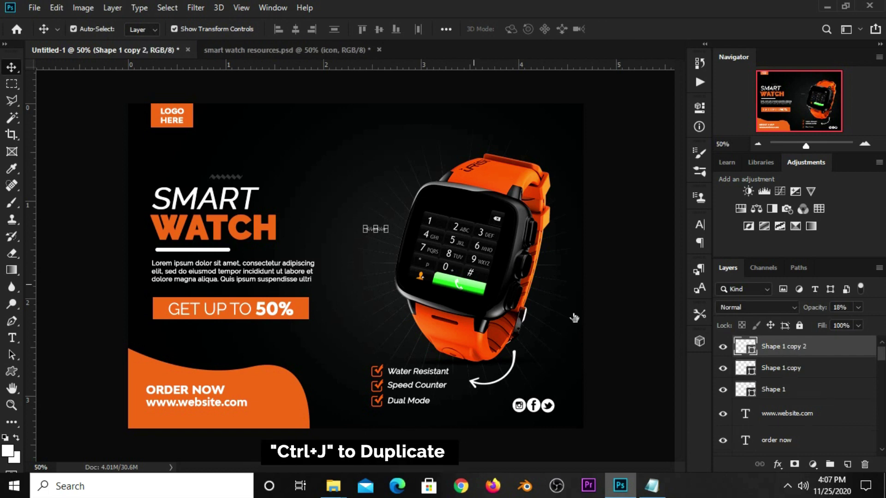
{"action": "key", "text": "ctrl+t"}
{"action": "left_click_drag", "start_coordinate": [384, 232], "coordinate": [418, 342]}
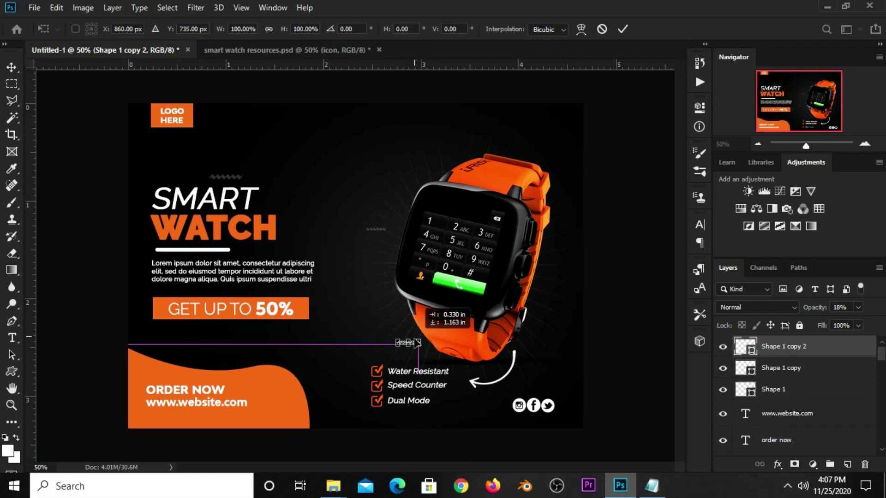
{"action": "key", "text": "Return"}
{"action": "left_click", "coordinate": [604, 317]}
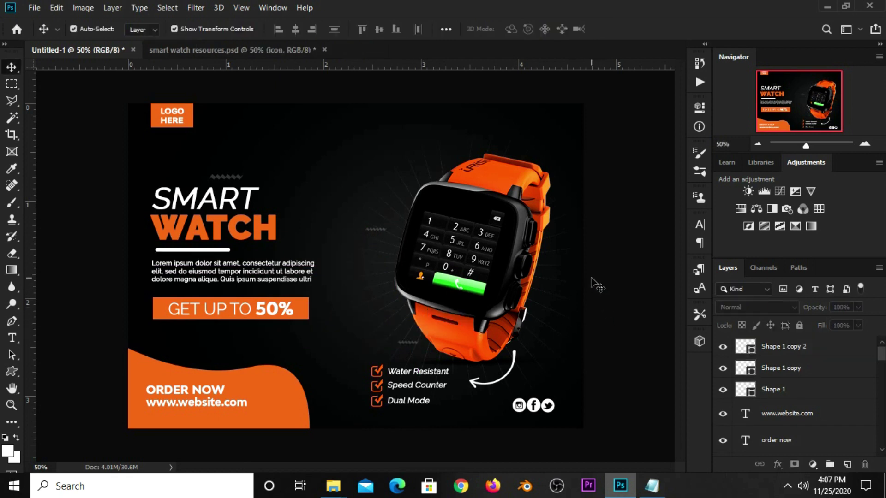
Switch to the Polygon Tool set to 3 sides.
{"action": "left_click", "coordinate": [13, 372]}
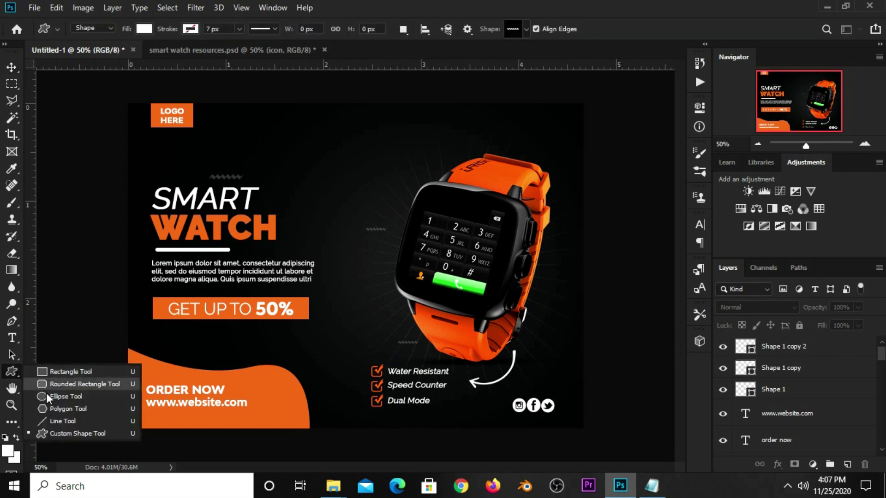
{"action": "left_click", "coordinate": [65, 408]}
{"action": "left_click", "coordinate": [12, 371]}
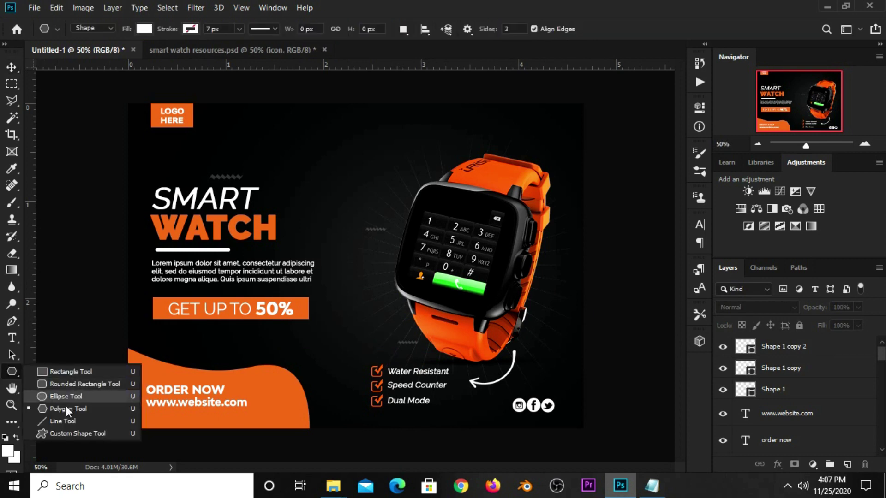
{"action": "left_click", "coordinate": [69, 409]}
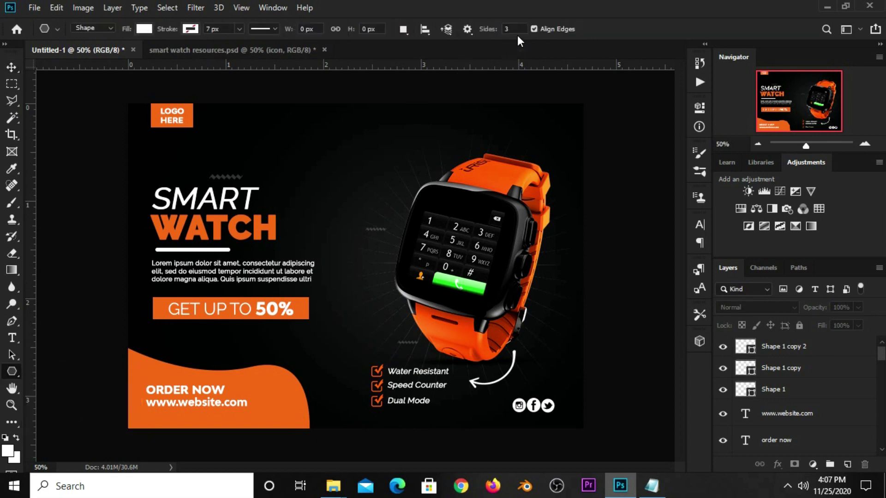
{"action": "left_click", "coordinate": [465, 29]}
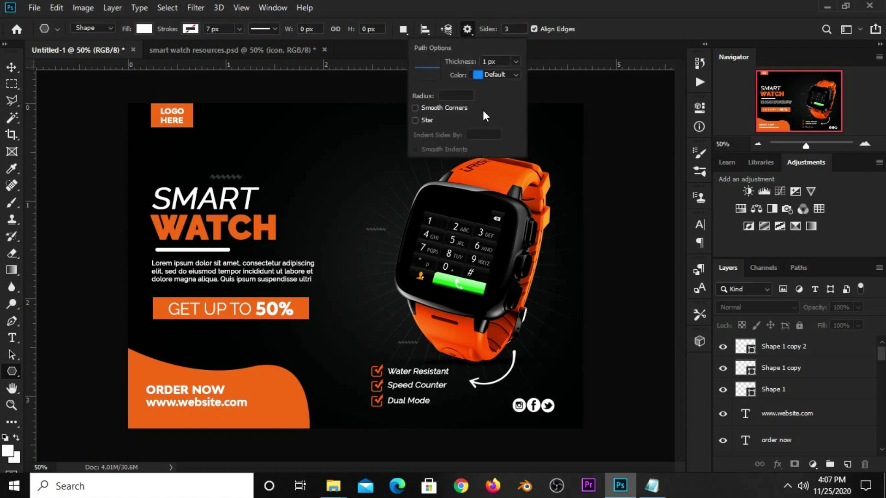
{"action": "left_click", "coordinate": [508, 28]}
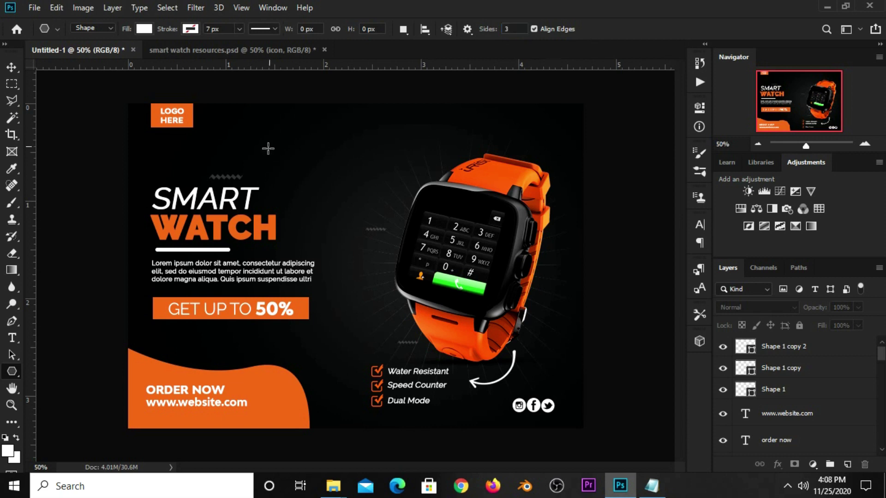
Draw three small white triangles around the headline and select all three triangle layers.
{"action": "left_click_drag", "start_coordinate": [323, 144], "coordinate": [332, 143]}
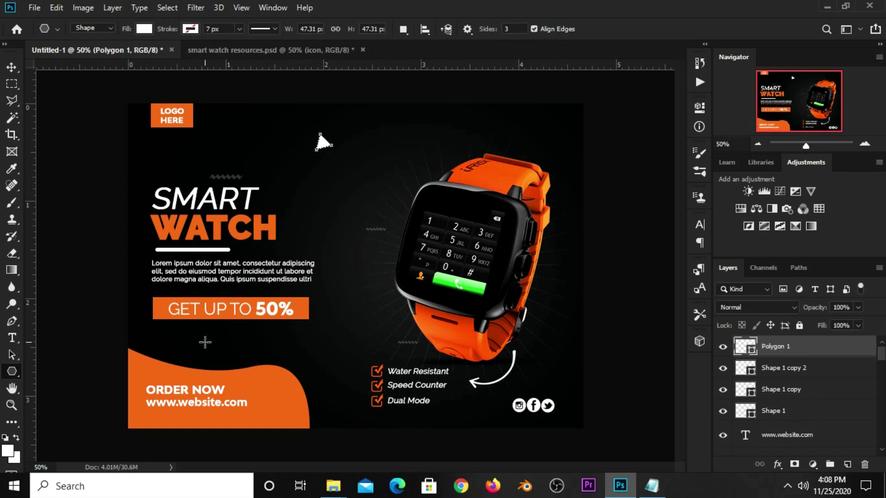
{"action": "left_click_drag", "start_coordinate": [204, 341], "coordinate": [207, 344]}
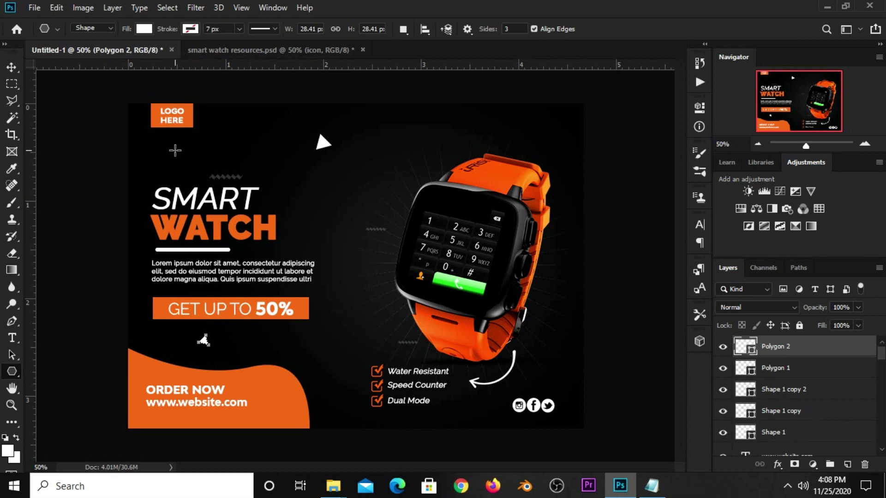
{"action": "left_click_drag", "start_coordinate": [150, 151], "coordinate": [155, 158]}
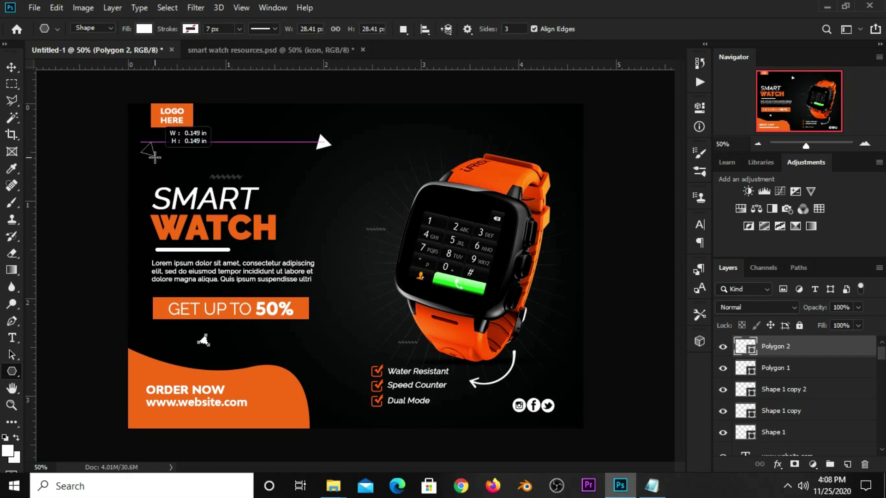
{"action": "left_click_drag", "start_coordinate": [155, 158], "coordinate": [157, 160]}
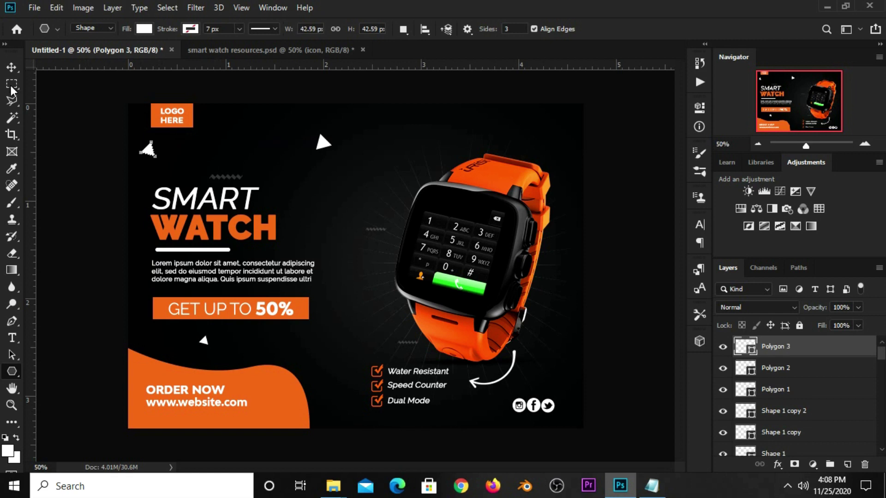
{"action": "left_click", "coordinate": [11, 67]}
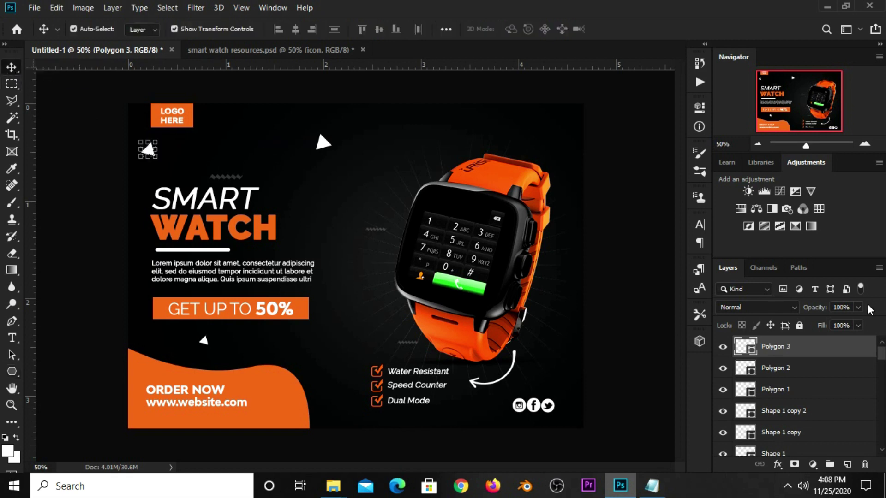
{"action": "left_click", "coordinate": [784, 391], "text": "shift"}
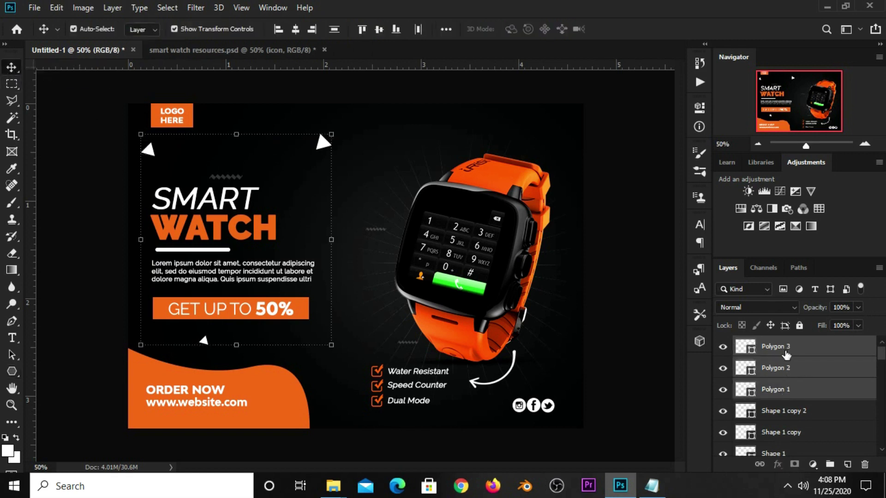
Group the three triangles into Group 1 with Soft Light blending at 46% opacity.
{"action": "key", "text": "ctrl+g"}
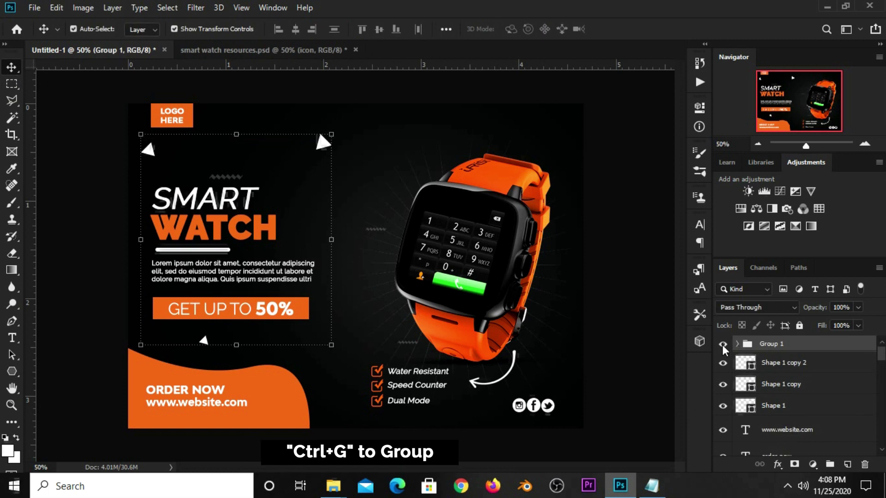
{"action": "left_click", "coordinate": [722, 344]}
{"action": "left_click", "coordinate": [723, 346]}
{"action": "left_click", "coordinate": [753, 308]}
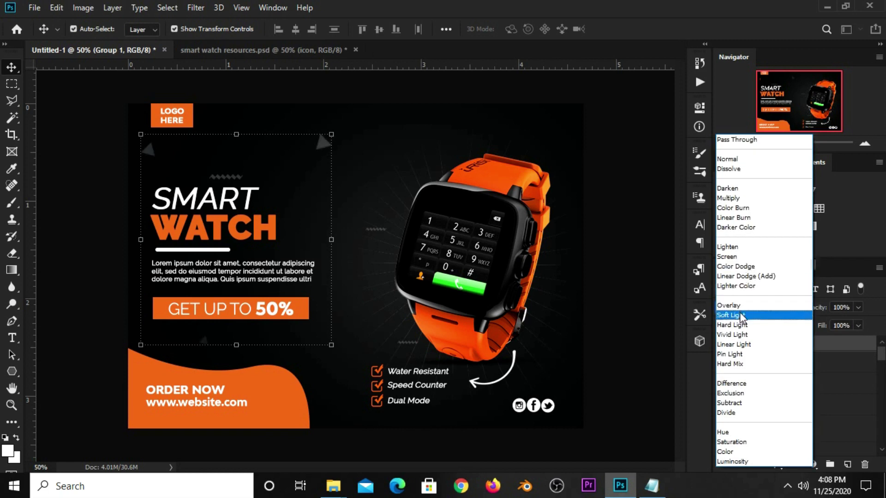
{"action": "left_click", "coordinate": [740, 316]}
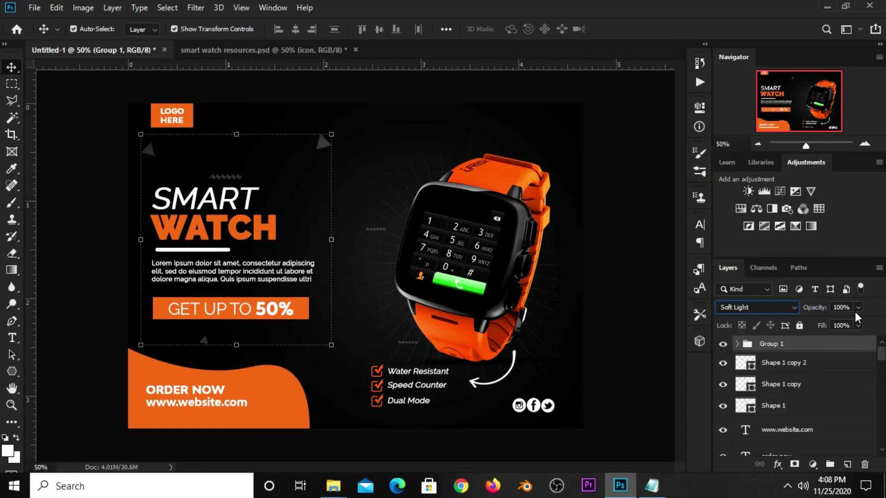
{"action": "left_click_drag", "start_coordinate": [857, 309], "coordinate": [826, 324]}
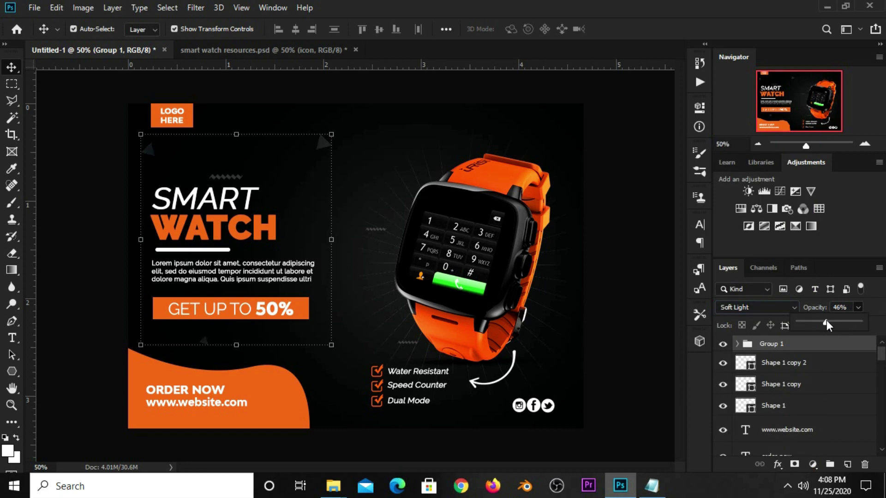
{"action": "left_click", "coordinate": [646, 308]}
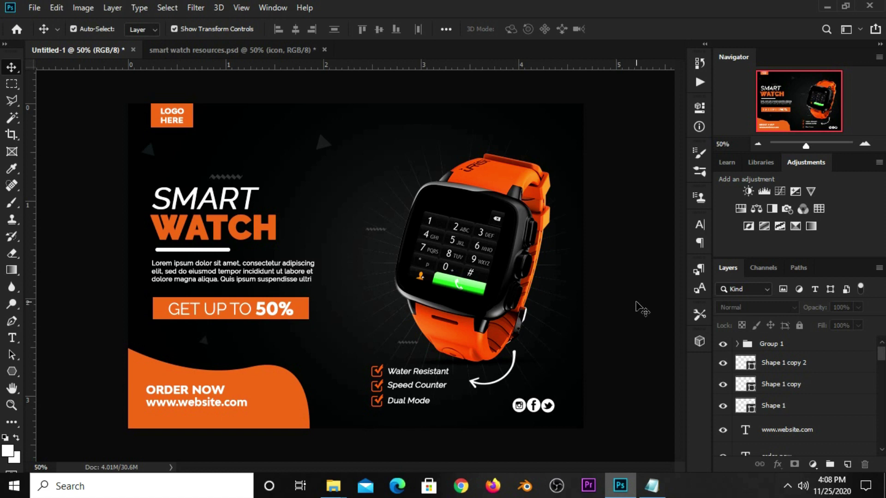
{"action": "key", "text": "ctrl+plus"}
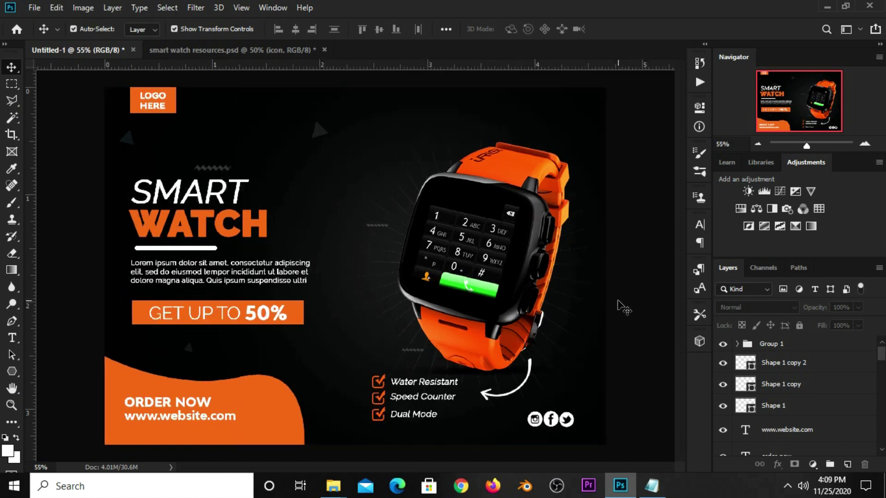
{"action": "key", "text": "ctrl+plus"}
{"action": "key", "text": "ctrl+plus"}
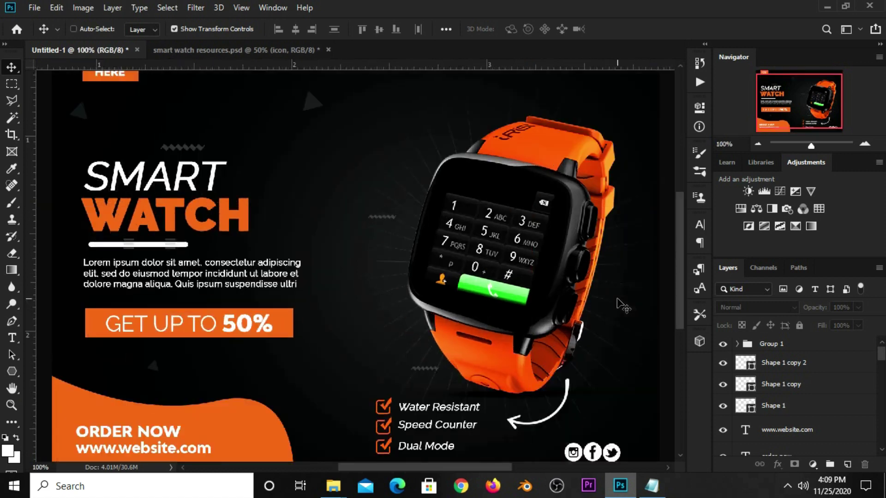
{"action": "key", "text": "ctrl+minus"}
{"action": "key", "text": "ctrl+minus"}
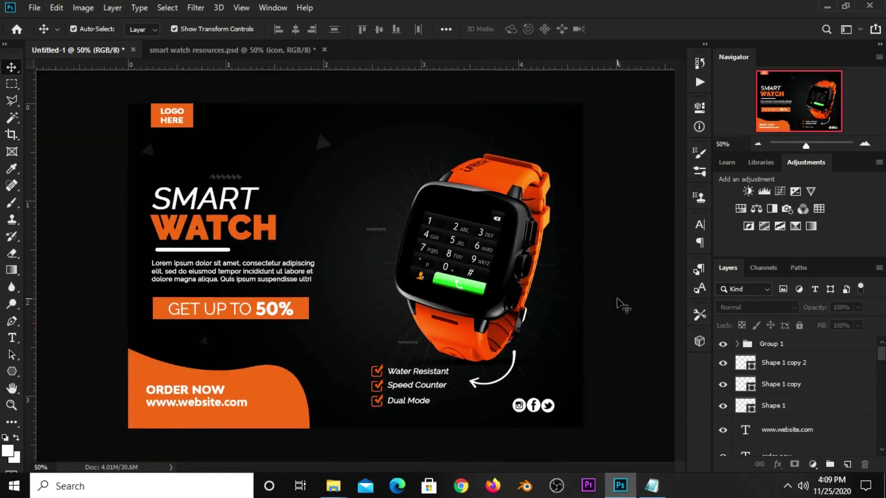
{"action": "left_click", "coordinate": [548, 406]}
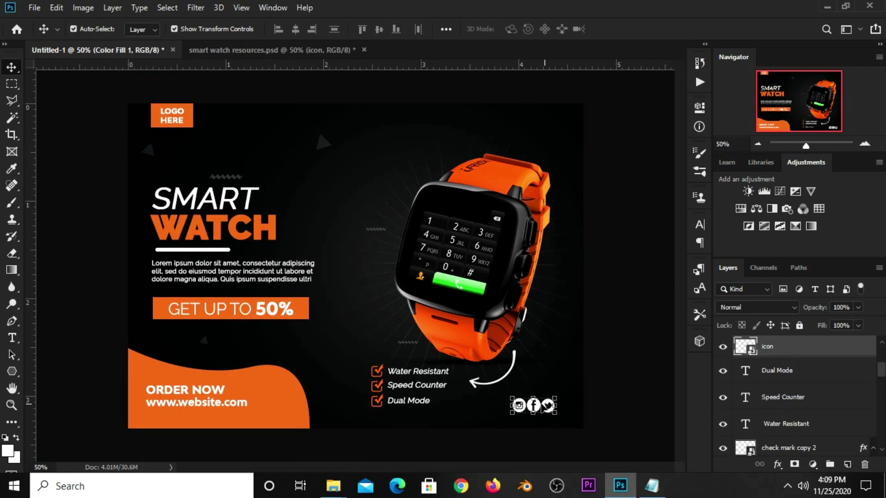
Scale down the social icons and shift them right, level with the Dual Mode line.
{"action": "key", "text": "ctrl+t"}
{"action": "left_click_drag", "start_coordinate": [509, 395], "coordinate": [556, 412]}
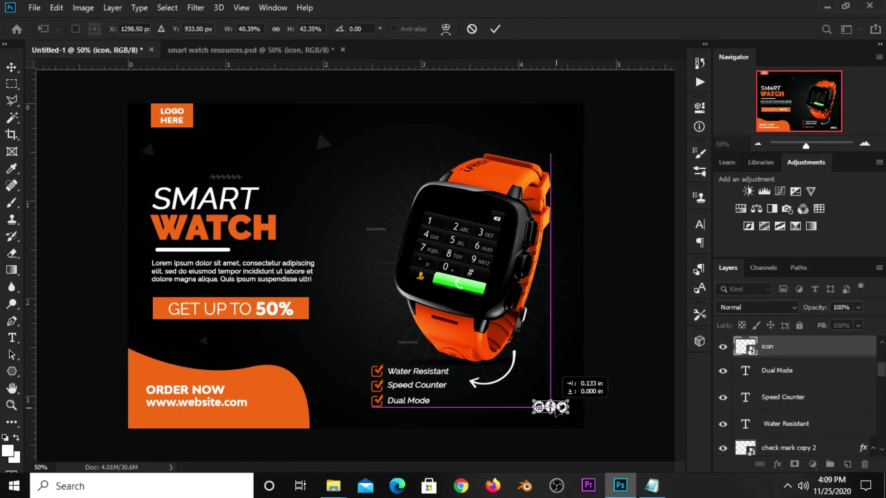
{"action": "key", "text": "Return"}
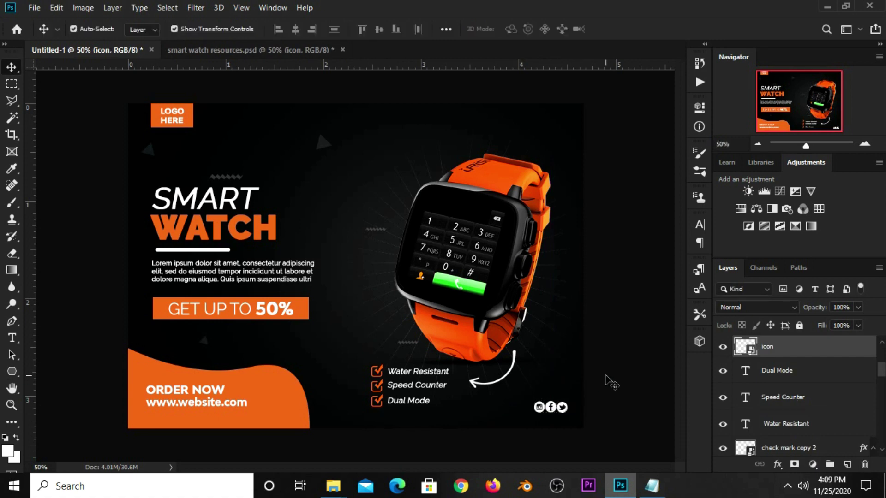
{"action": "left_click", "coordinate": [605, 382]}
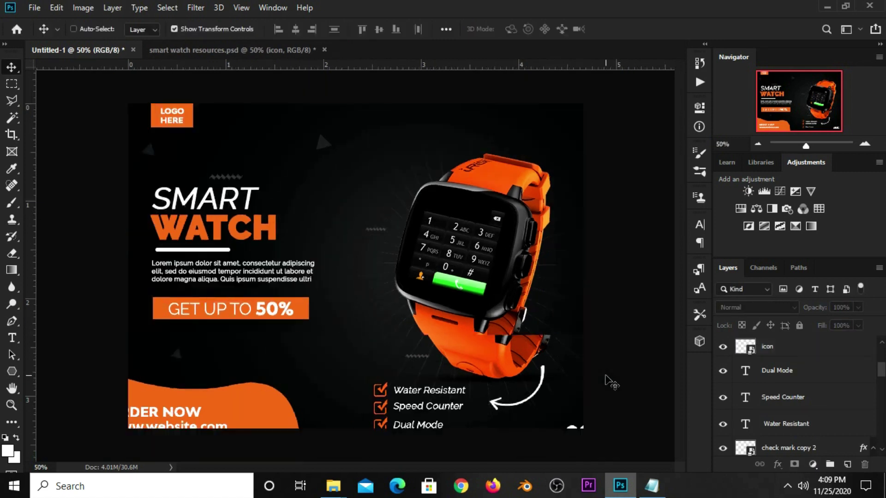